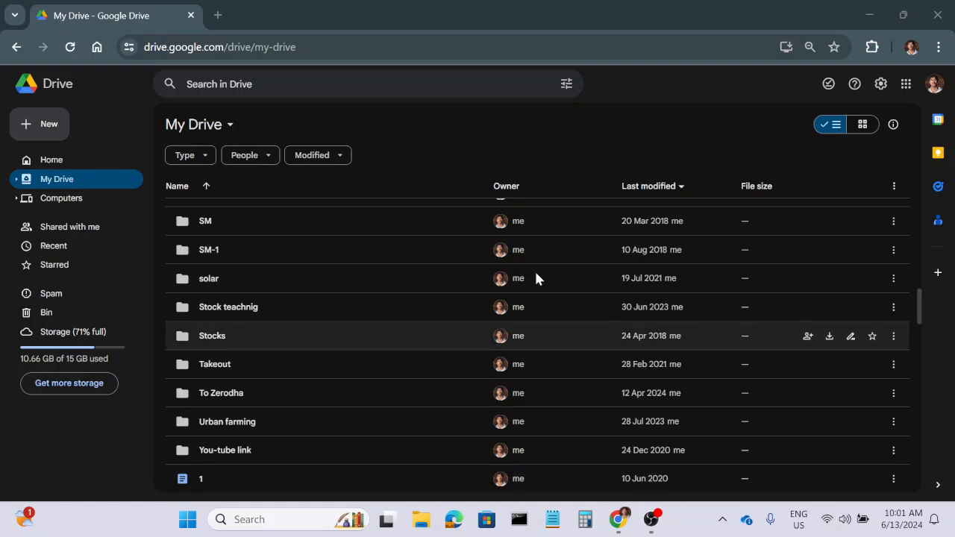
# Create a new blank Google Sheets spreadsheet from Drive and dismiss the pre-built tables suggestions.
pyautogui.click(42, 131)
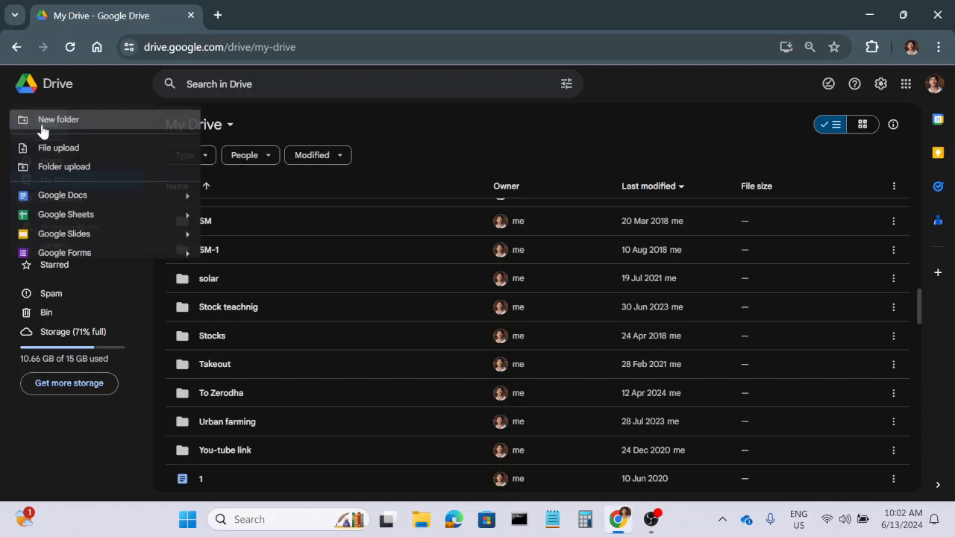
pyautogui.click(77, 217)
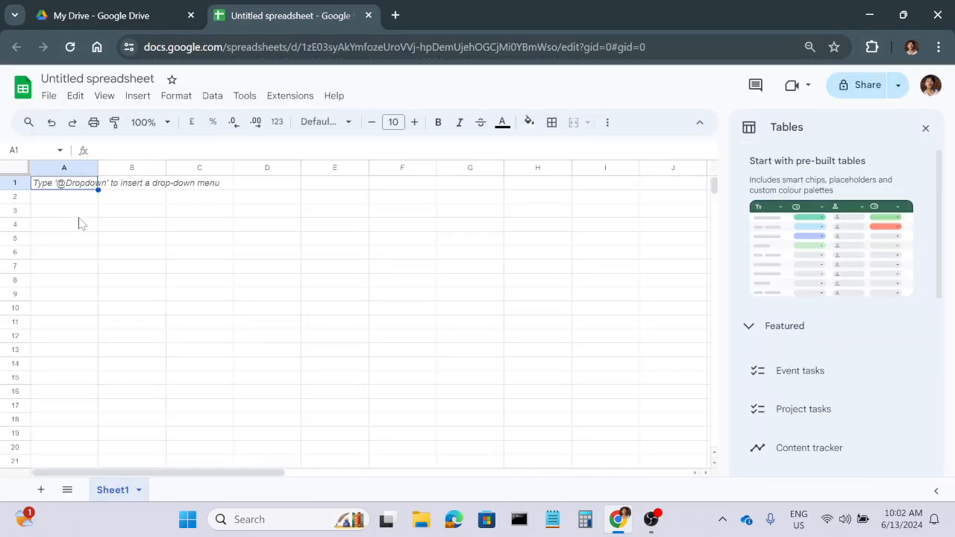
pyautogui.click(925, 128)
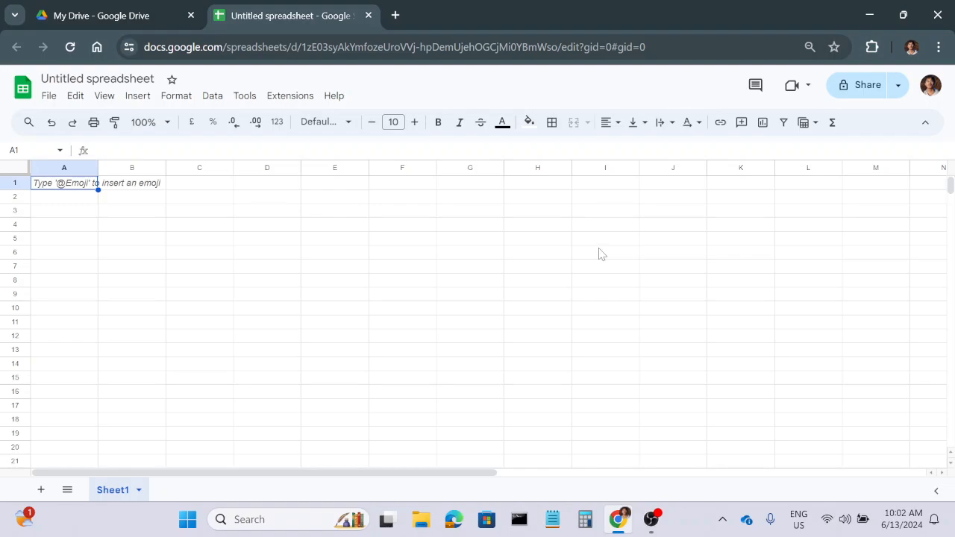
# Search the web for "google finance documentation" in a new browser tab and open the GOOGLEFINANCE help page.
pyautogui.click(395, 15)
pyautogui.click(373, 47)
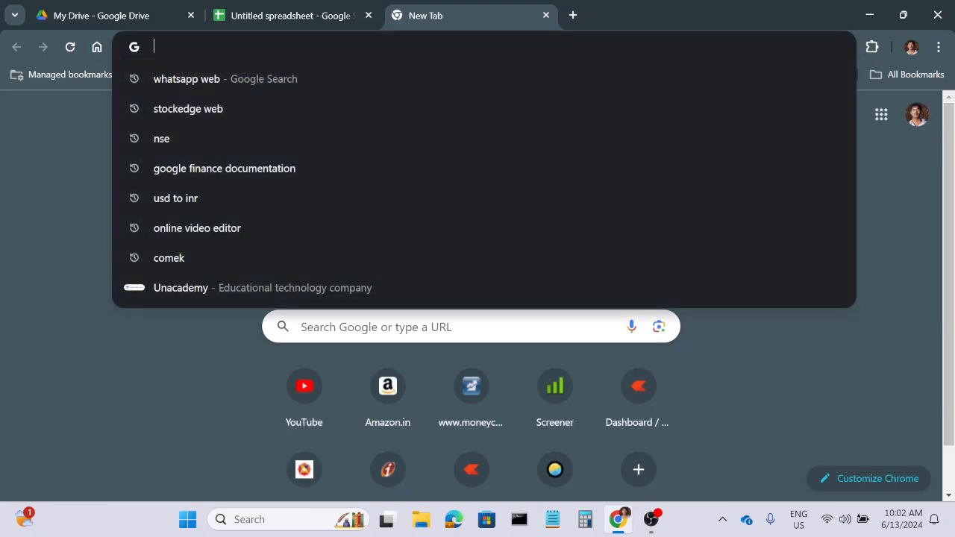
pyautogui.write('googl')
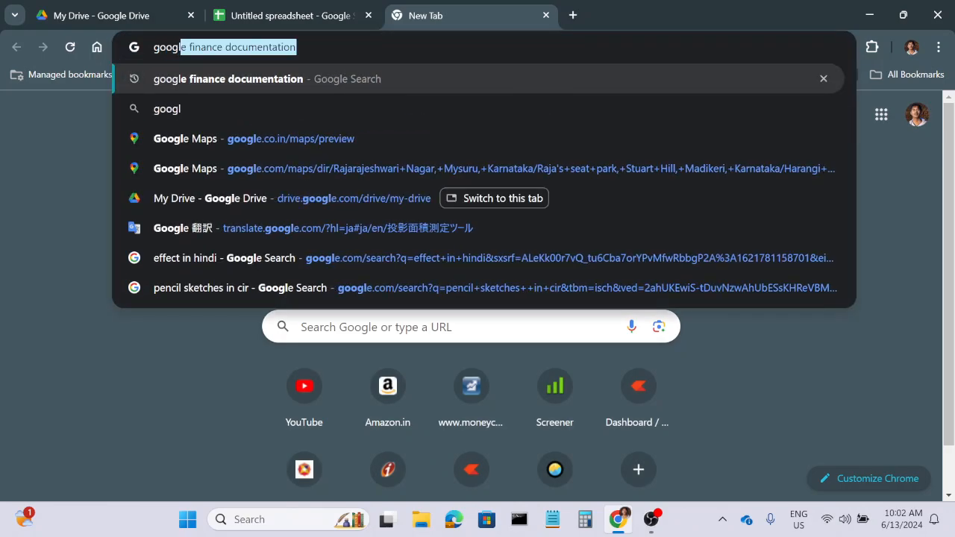
pyautogui.click(221, 84)
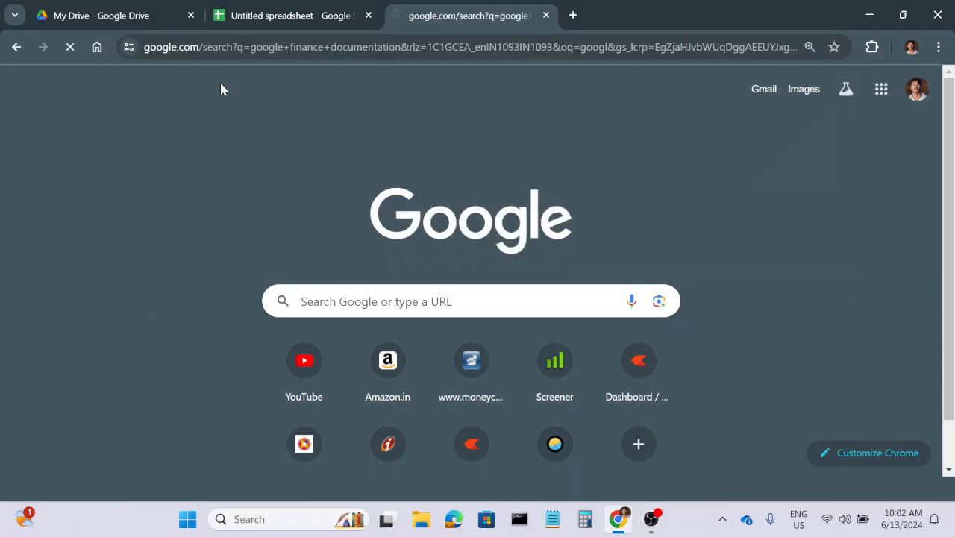
pyautogui.click(174, 250)
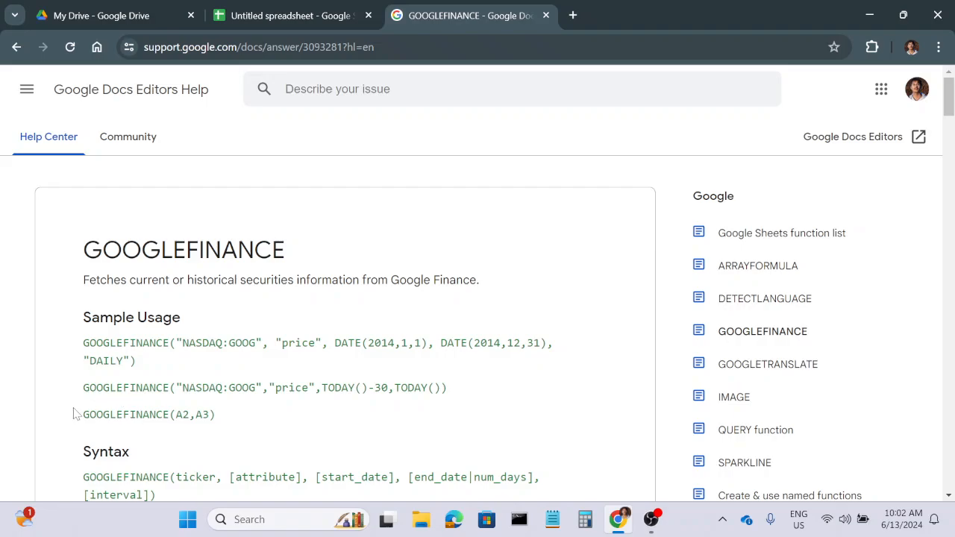
# Return to the untitled spreadsheet and enter the headers "Stock name" in A1 and "CMP" in B1.
pyautogui.click(266, 16)
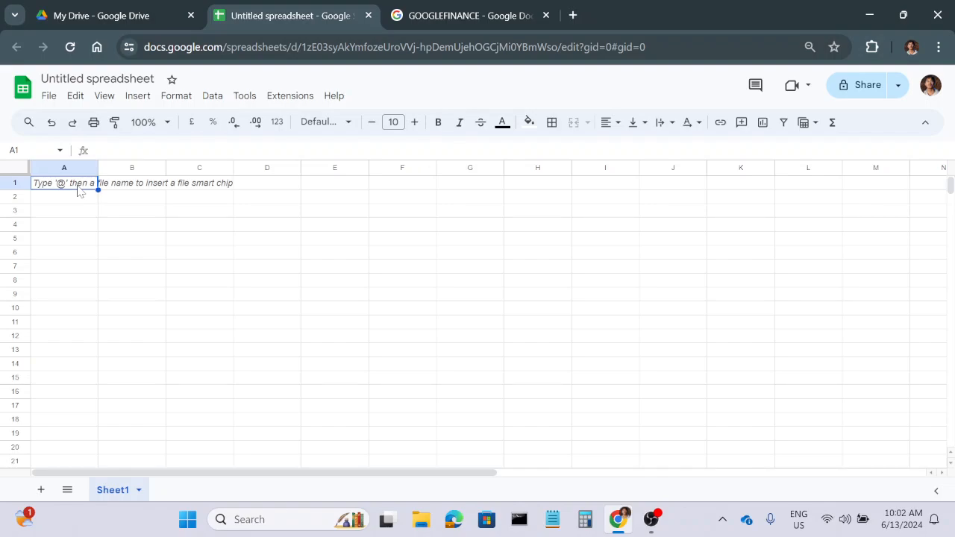
pyautogui.write('Stock')
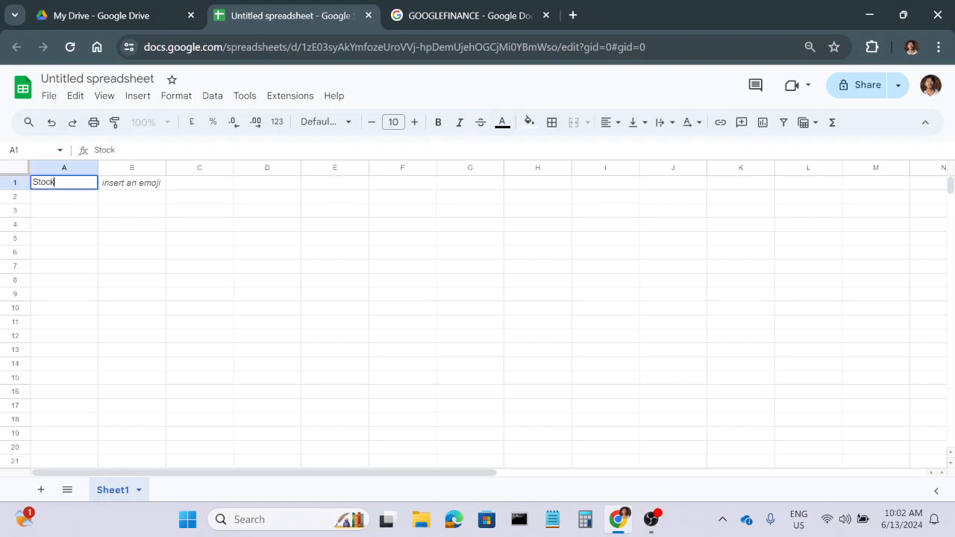
pyautogui.write(' name')
pyautogui.press('Tab')
pyautogui.write('CMP')
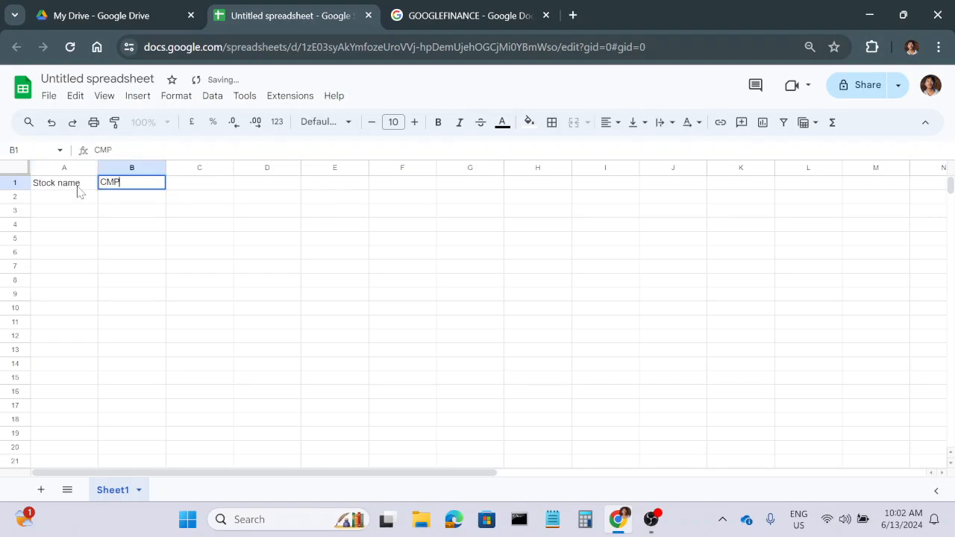
pyautogui.press('Tab')
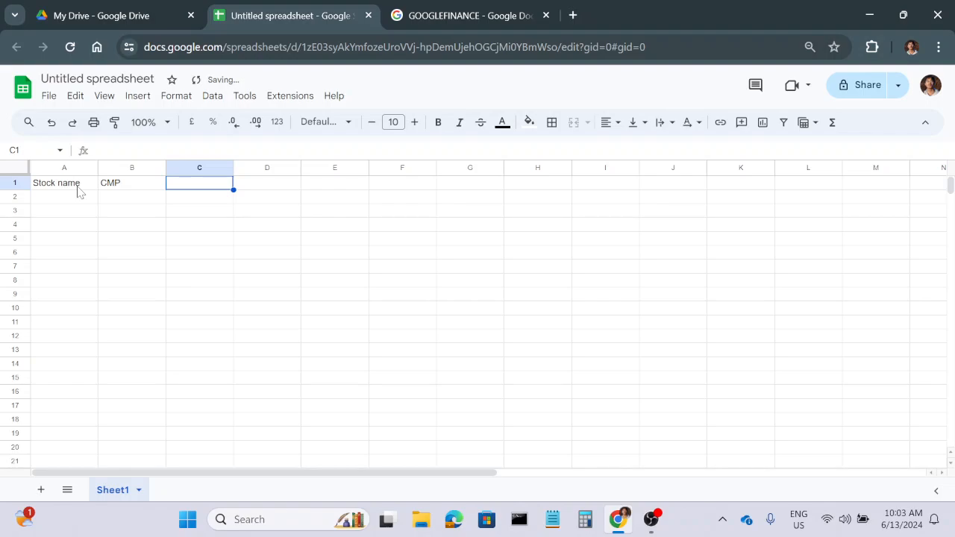
# Insert one row above the header row with Stock name and CMP.
pyautogui.rightClick(16, 185)
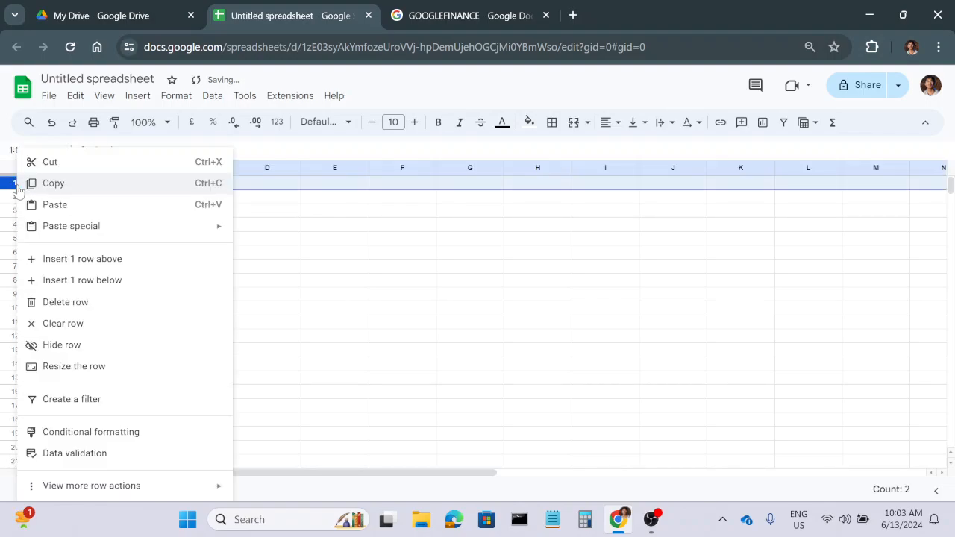
pyautogui.click(97, 261)
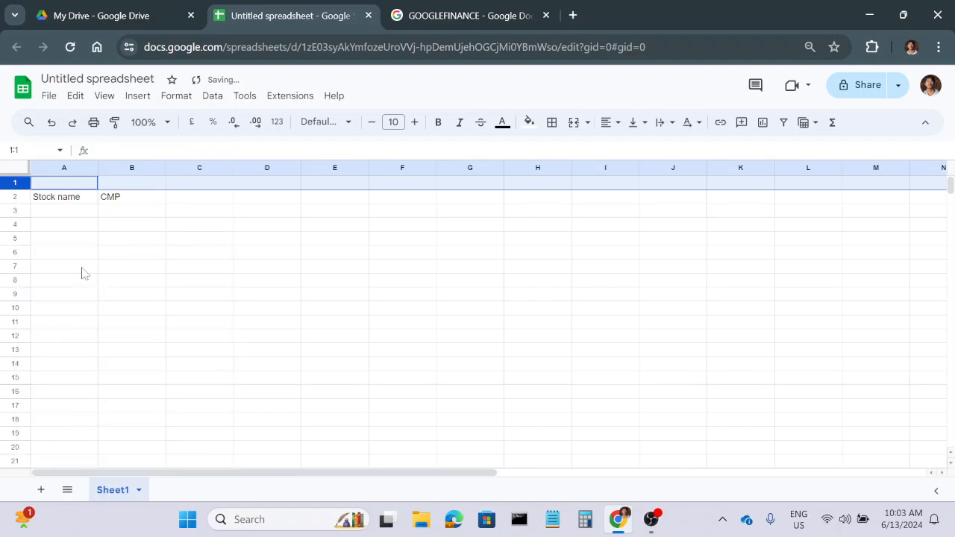
pyautogui.click(408, 254)
# Enter the formula =TODAY() in cell A1.
pyautogui.click(84, 185)
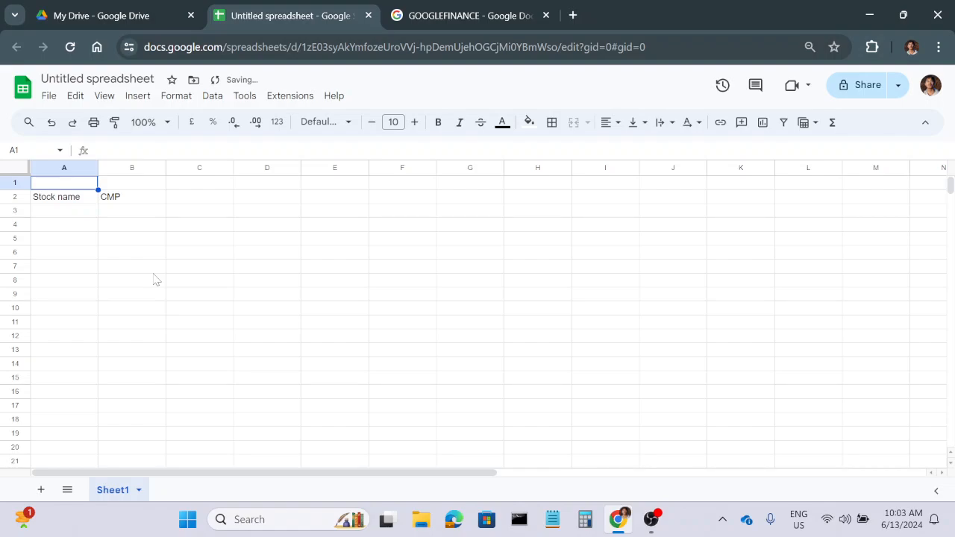
pyautogui.write('=to')
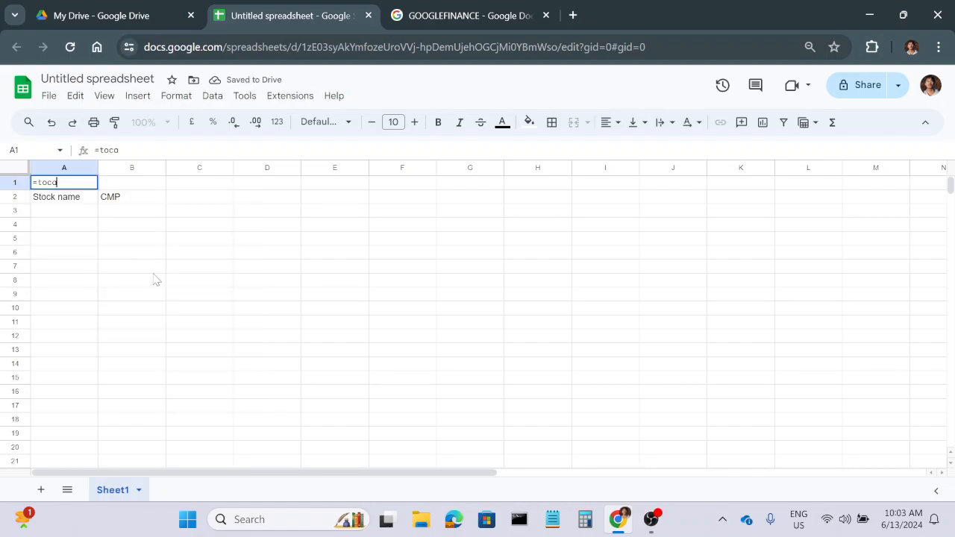
pyautogui.write('day')
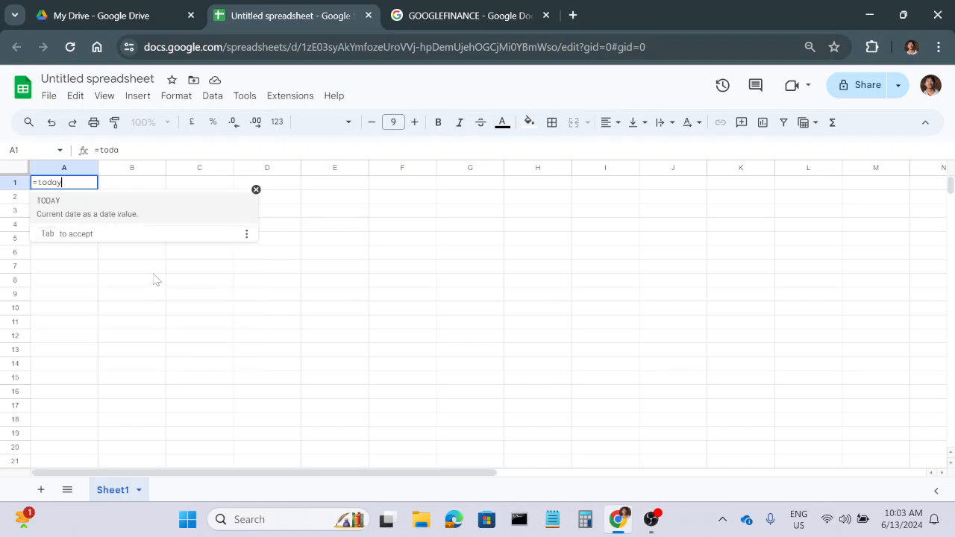
pyautogui.press('Tab')
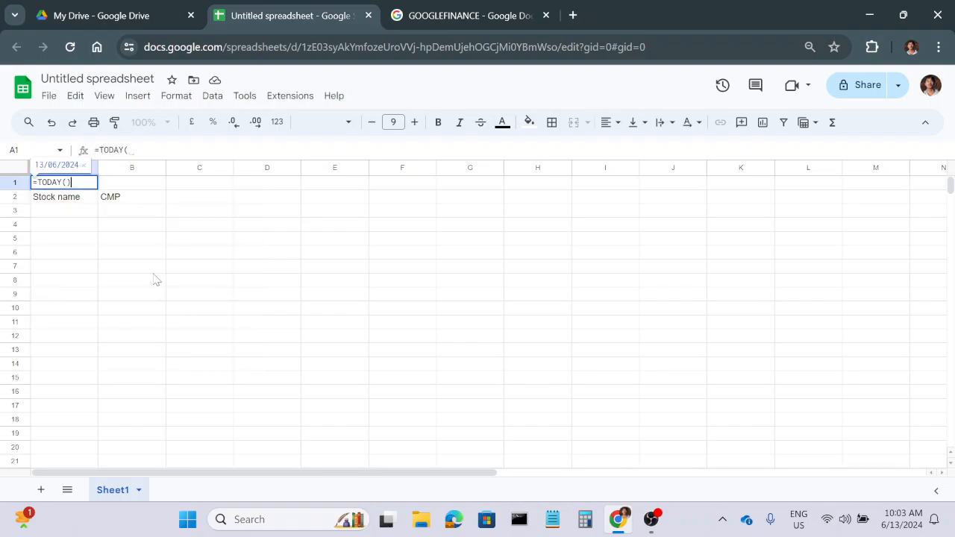
pyautogui.write(')')
pyautogui.press('Return')
# Try to compute the date 365 days before today in cell B1 with =TODAY(()-365).
pyautogui.click(141, 183)
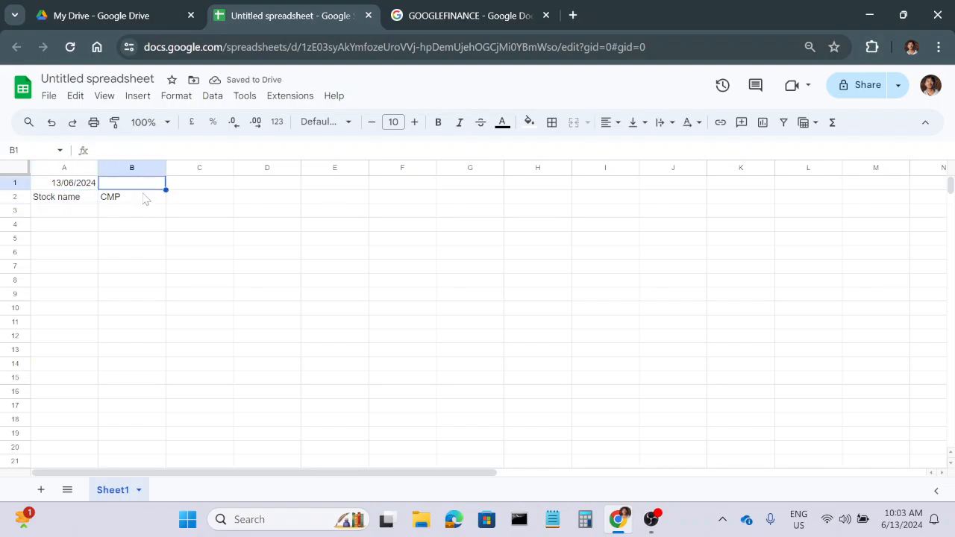
pyautogui.write('=')
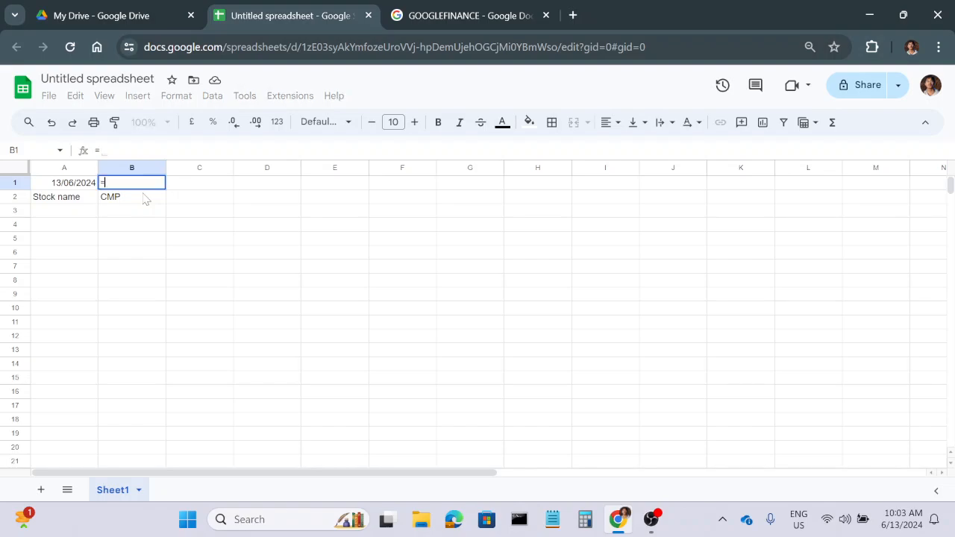
pyautogui.write('today(')
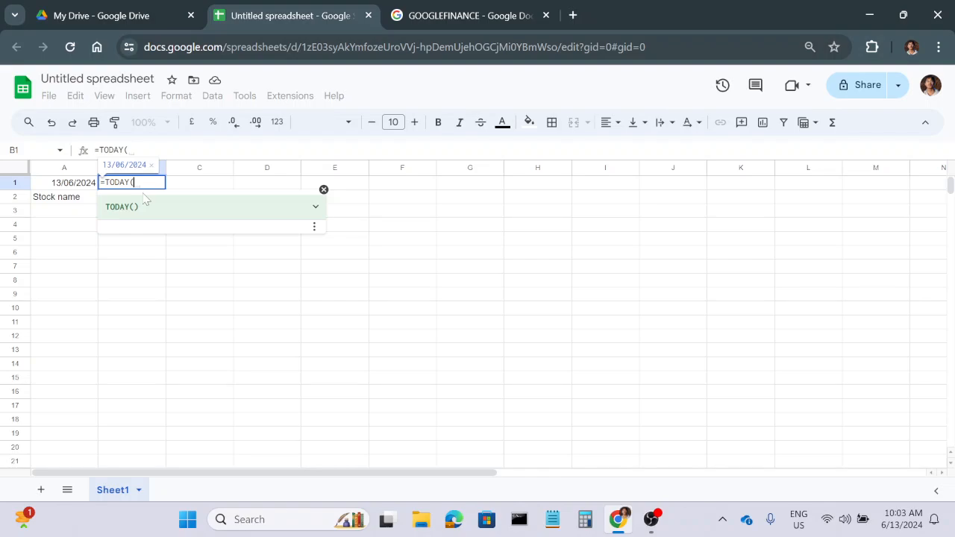
pyautogui.write('()-')
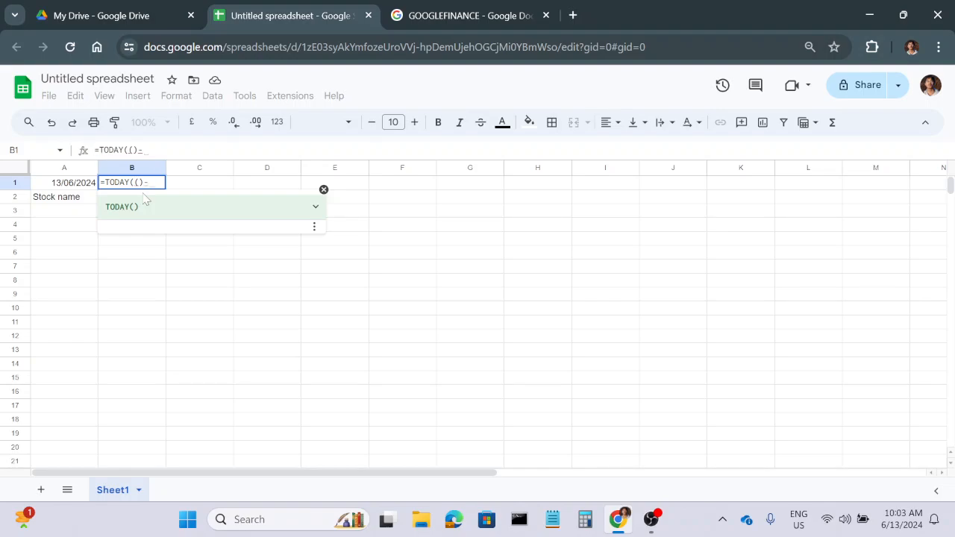
pyautogui.write('A1')
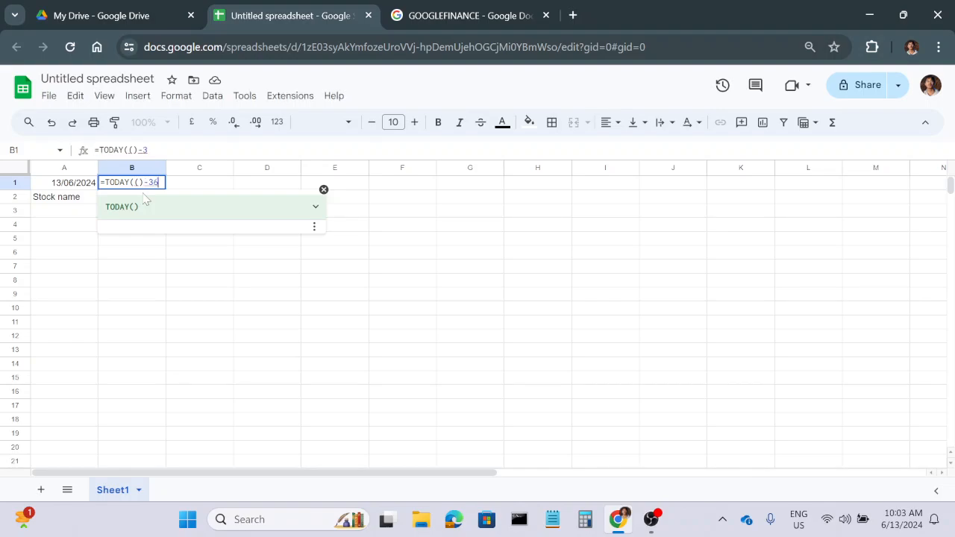
pyautogui.press('Return')
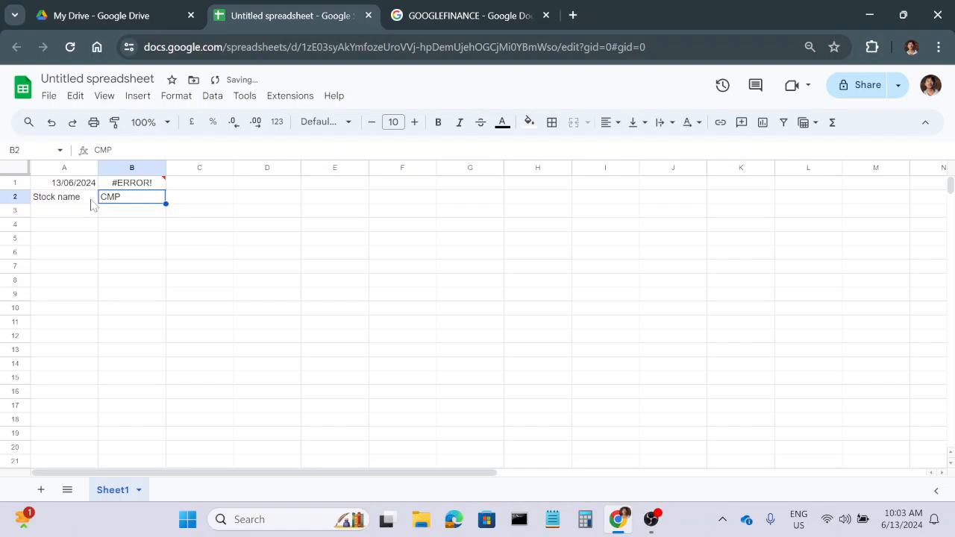
# Correct the formula in cell B1 to =TODAY() - 365.
pyautogui.click(142, 185)
pyautogui.click(162, 151)
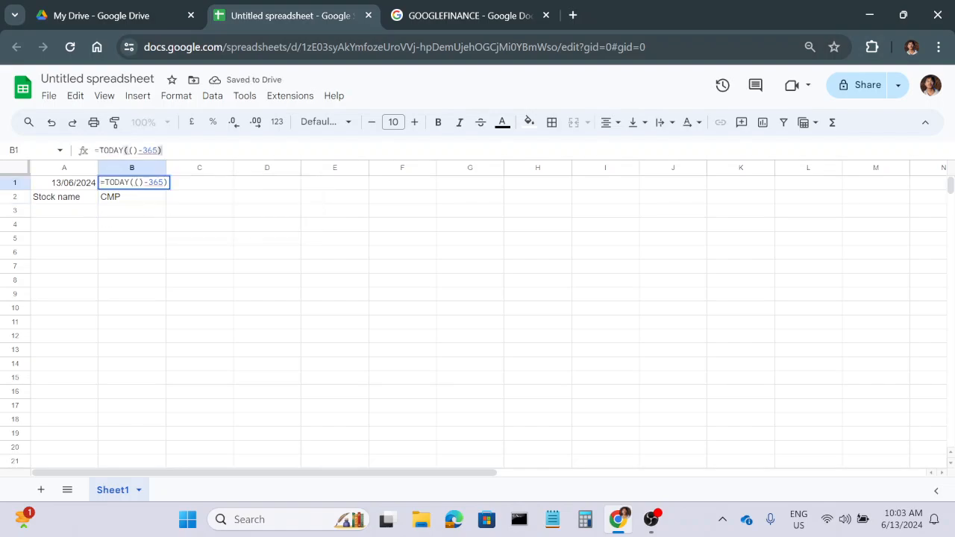
pyautogui.press('Return')
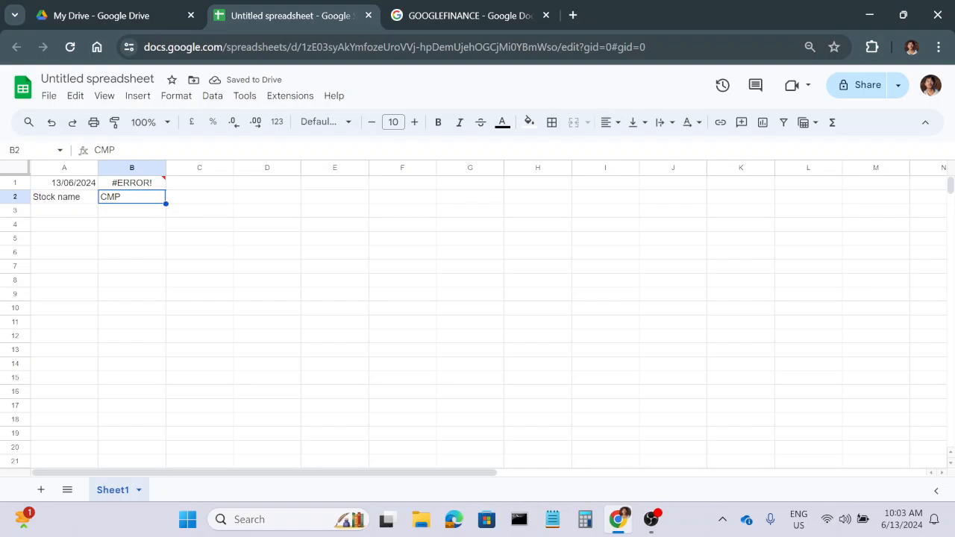
pyautogui.click(143, 184)
pyautogui.click(178, 151)
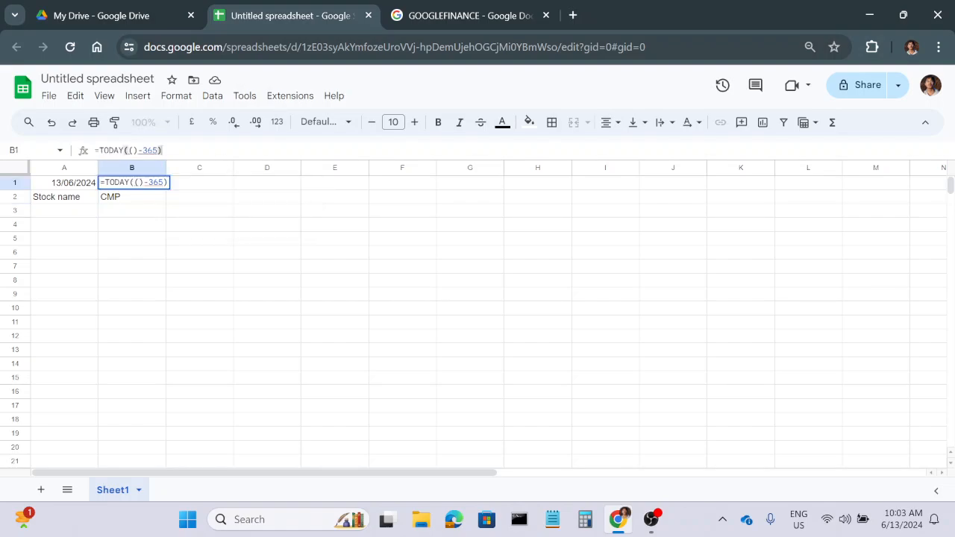
pyautogui.press('BackSpace')
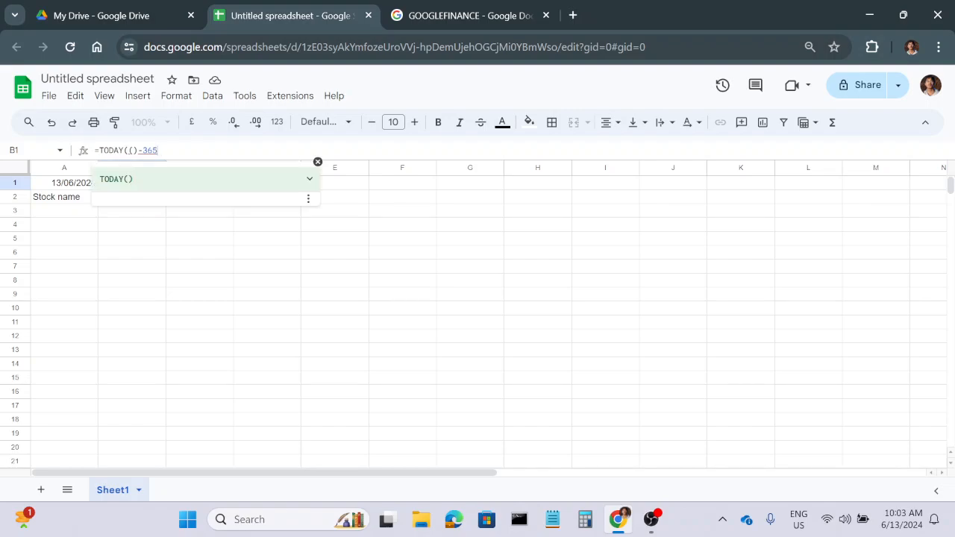
pyautogui.press('BackSpace')
pyautogui.press('BackSpace')
pyautogui.press('BackSpace')
pyautogui.press('BackSpace')
pyautogui.press('BackSpace')
pyautogui.press('BackSpace')
pyautogui.press('BackSpace')
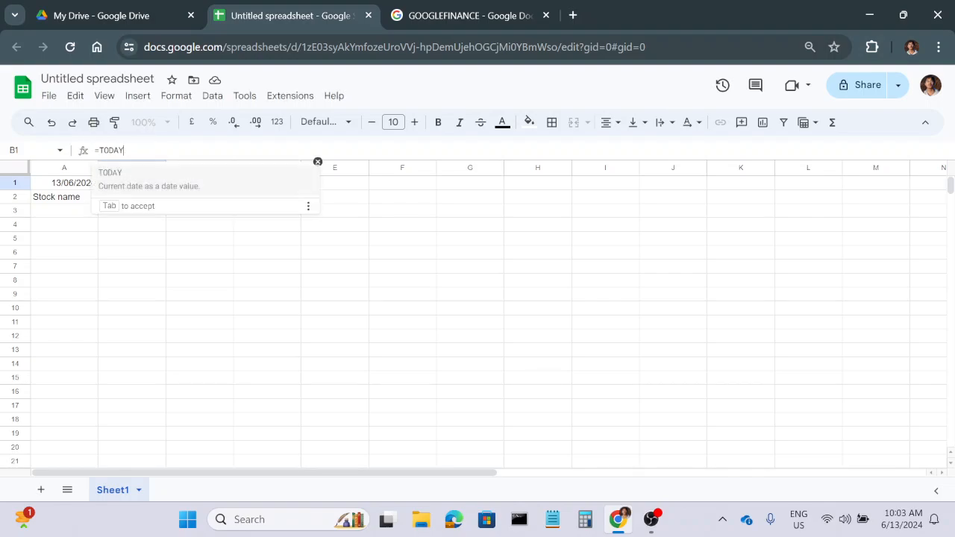
pyautogui.write('() -')
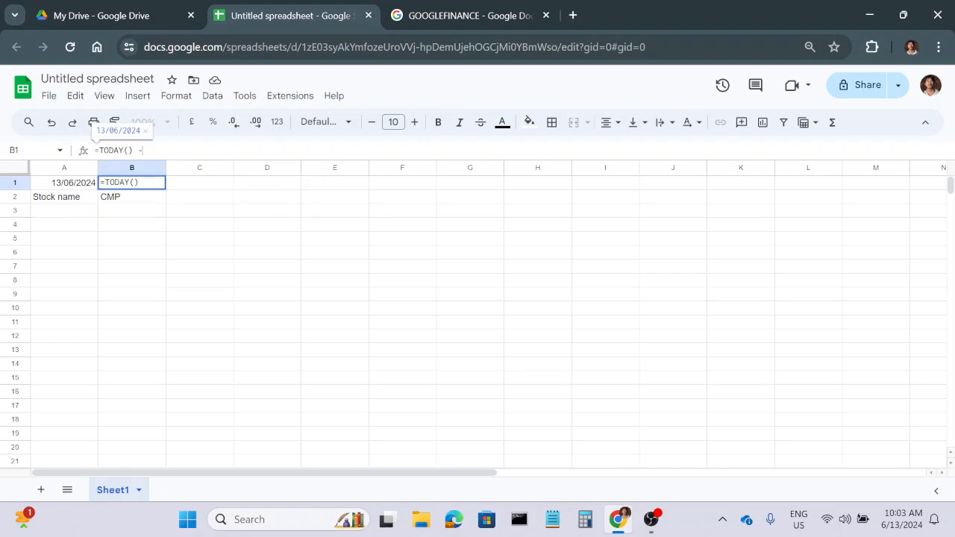
pyautogui.write(' 365')
pyautogui.press('Return')
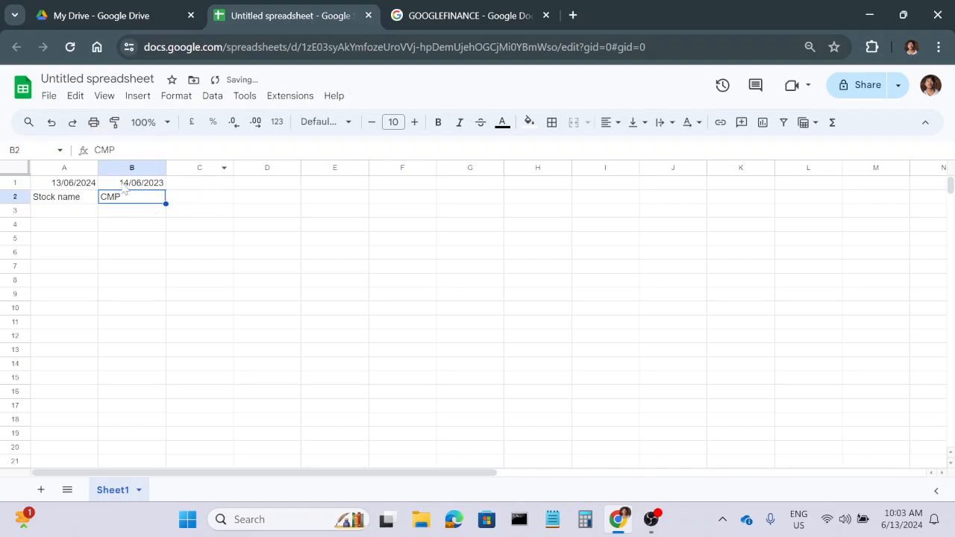
# Insert an empty row between the dates in row 1 and the Stock name and CMP headers.
pyautogui.rightClick(11, 202)
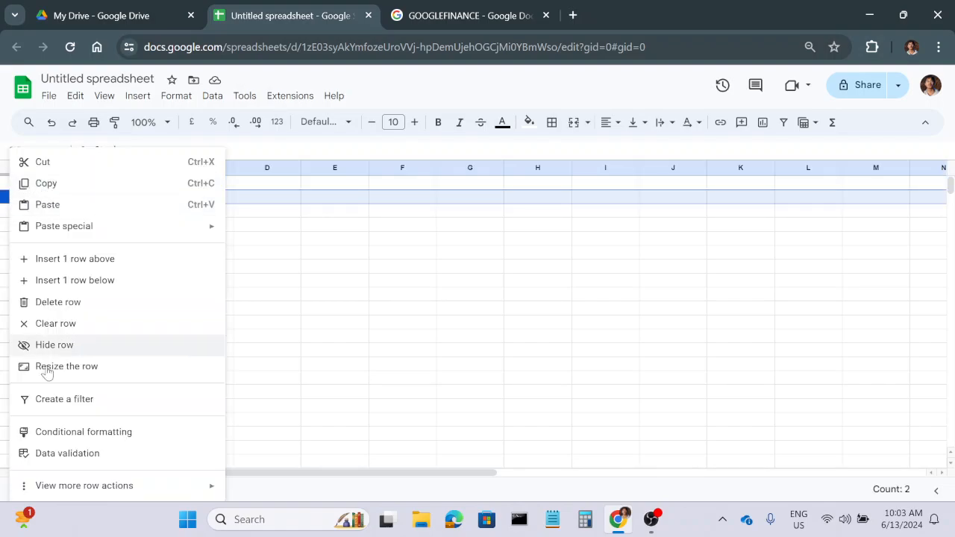
pyautogui.click(51, 261)
pyautogui.click(227, 267)
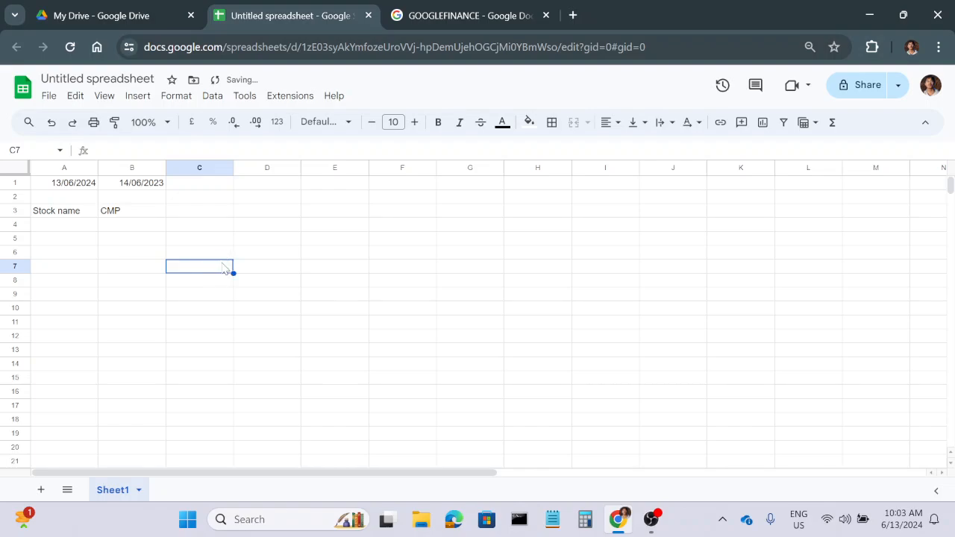
# Enter the header "Average" in cell C3, next to CMP.
pyautogui.click(192, 211)
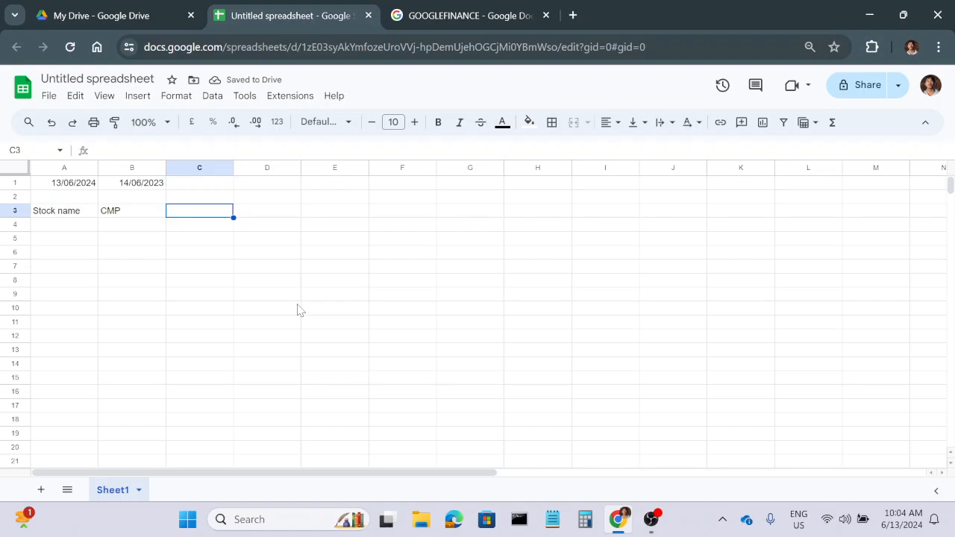
pyautogui.write('Average')
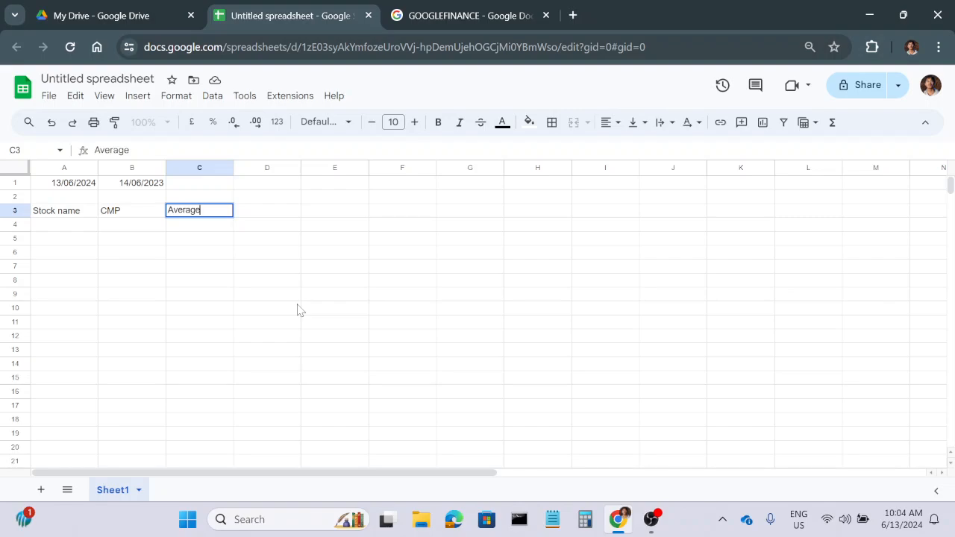
pyautogui.click(298, 309)
# Move the "Average" header from cell C3 to cell F3 to free three columns after CMP.
pyautogui.rightClick(197, 176)
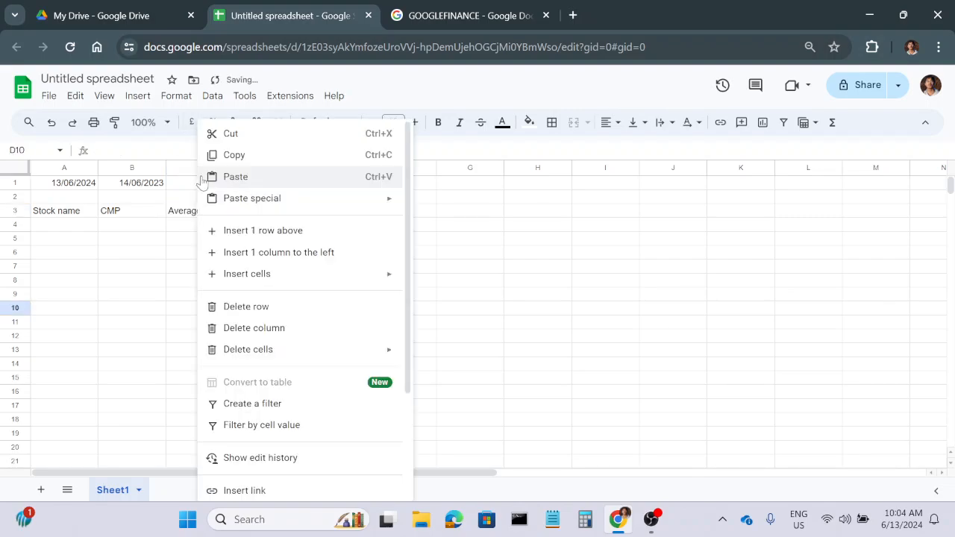
pyautogui.click(196, 226)
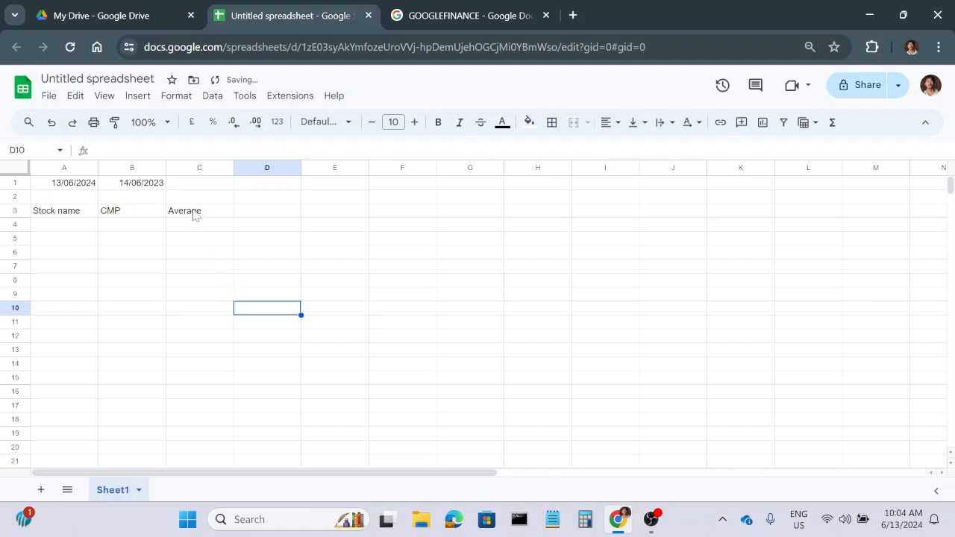
pyautogui.click(192, 215)
pyautogui.moveTo(205, 214); pyautogui.dragTo(375, 216)
# Enter the headers "52 W High" in cell C3 and "52 W Low" in cell D3.
pyautogui.click(176, 215)
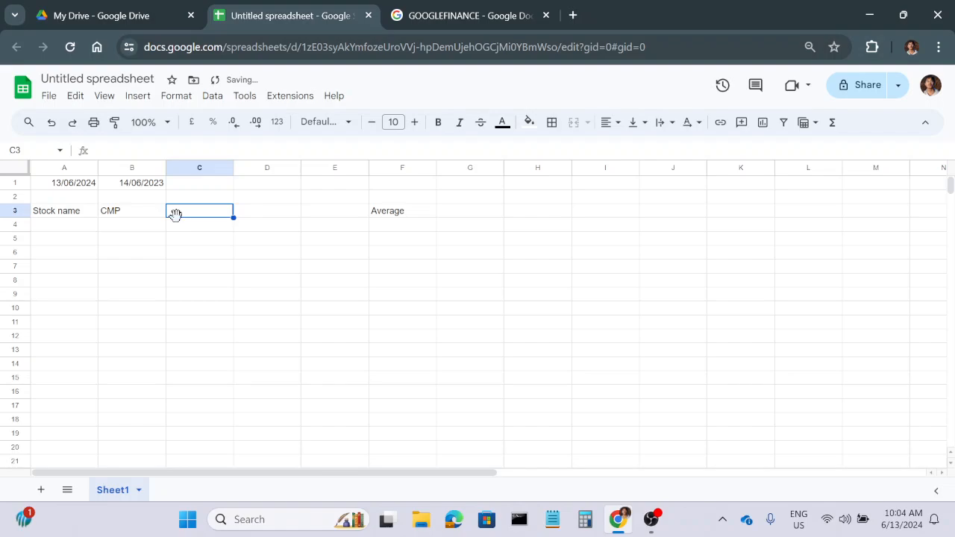
pyautogui.write('52 W')
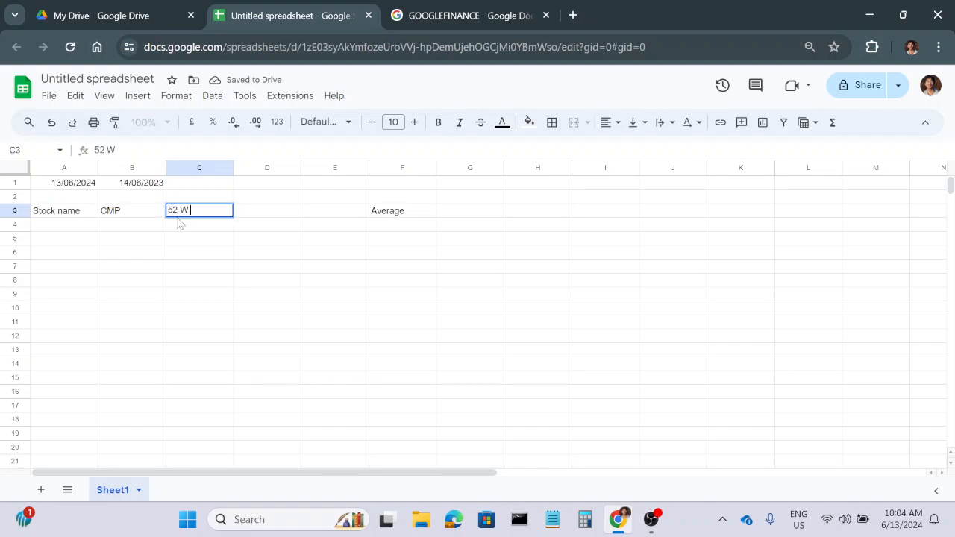
pyautogui.write(' High')
pyautogui.press('Tab')
pyautogui.write('52')
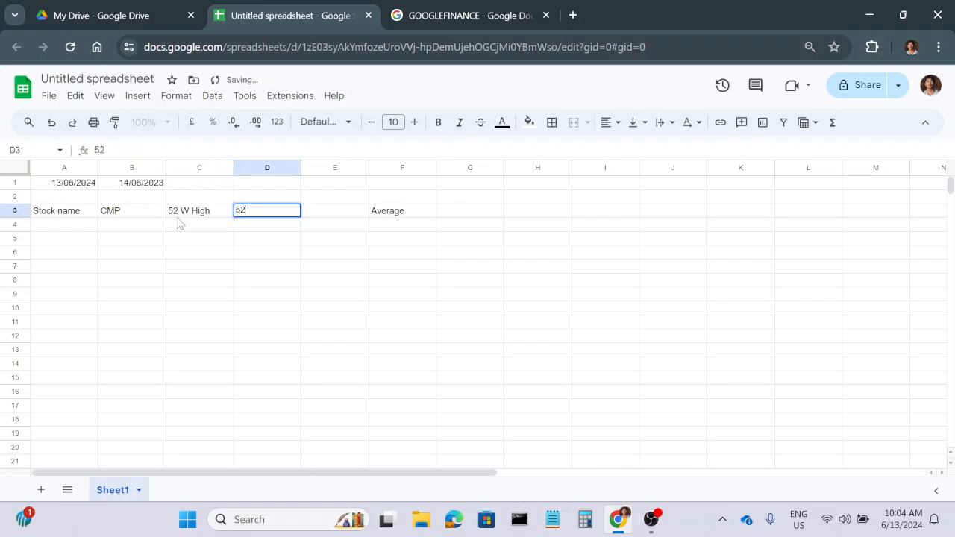
pyautogui.write(' W Low')
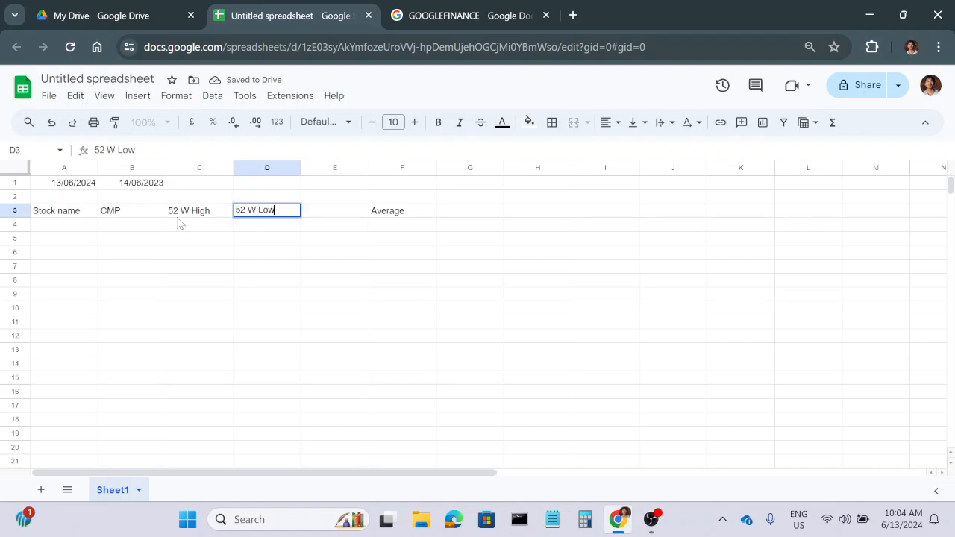
pyautogui.press('Tab')
# Enter the header "52 W H / L" in cell E3, between 52 W Low and Average.
pyautogui.write('=')
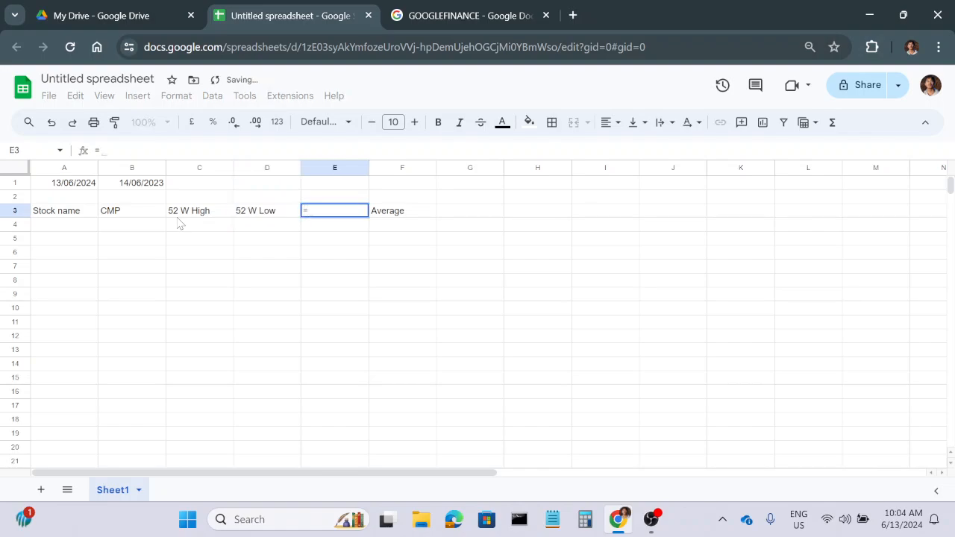
pyautogui.press('BackSpace')
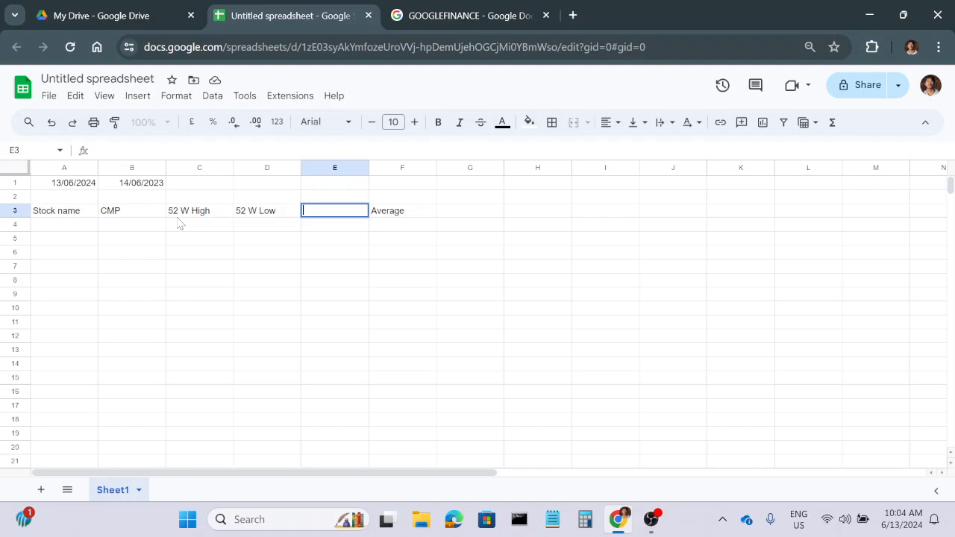
pyautogui.write('52 W H / L')
pyautogui.press('Return')
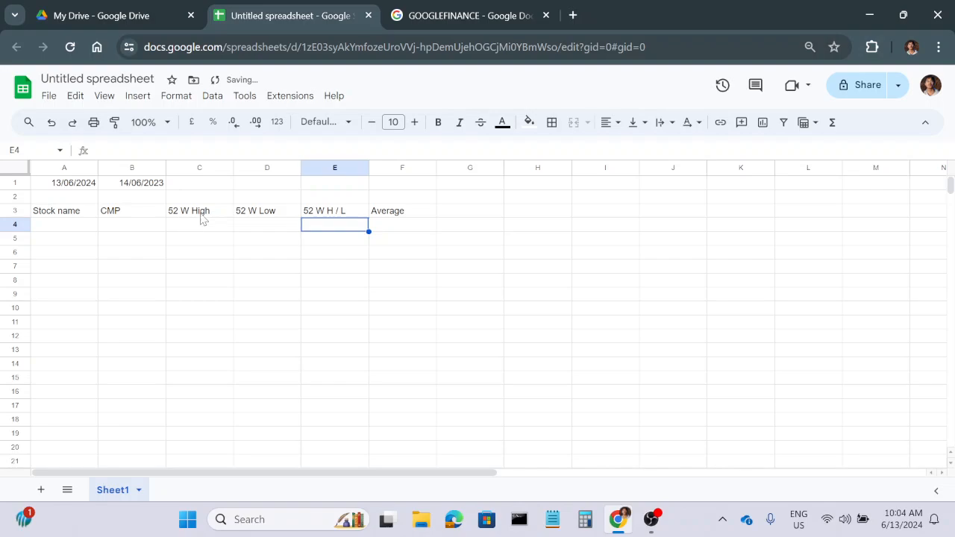
# Open nseindia.com in a new browser tab and go to its Equity & SME Market data page.
pyautogui.click(74, 231)
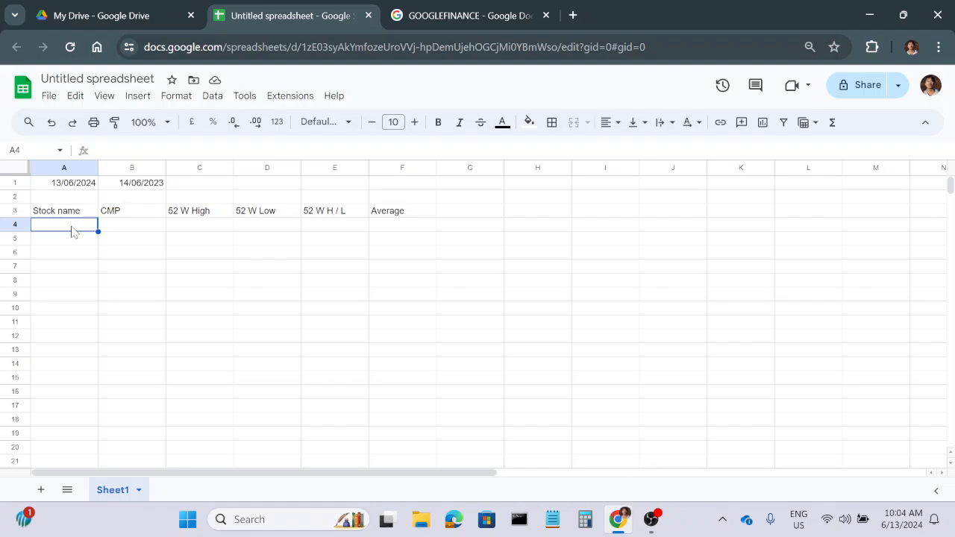
pyautogui.click(573, 15)
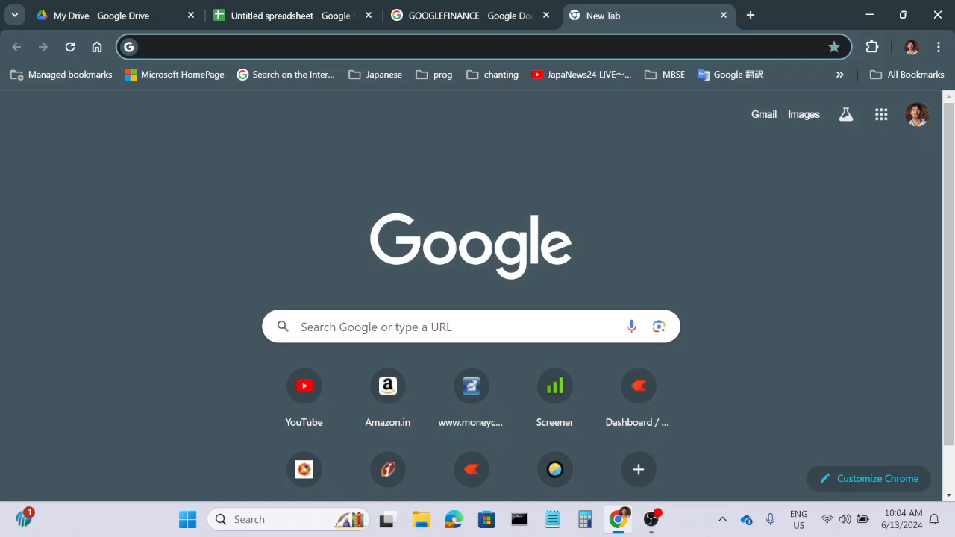
pyautogui.click(448, 47)
pyautogui.write('nse')
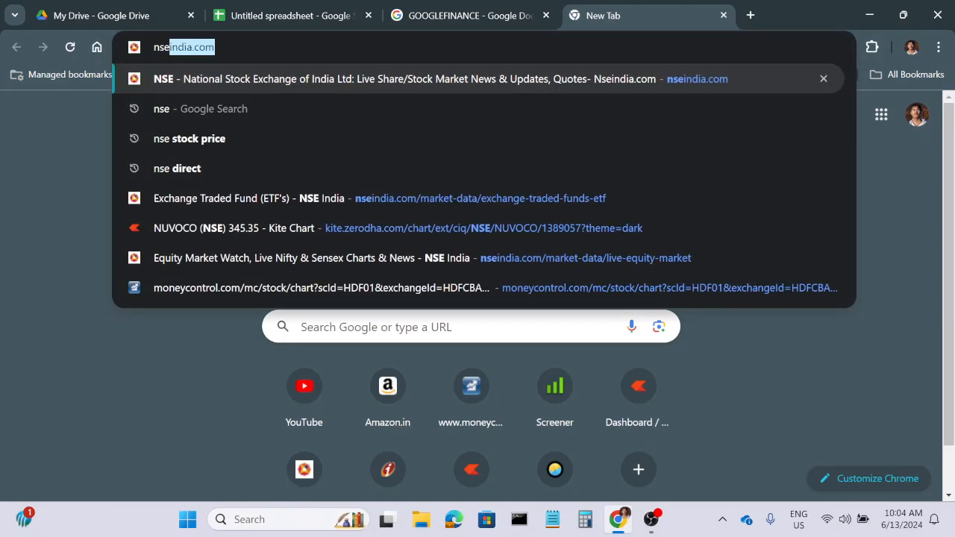
pyautogui.press('Return')
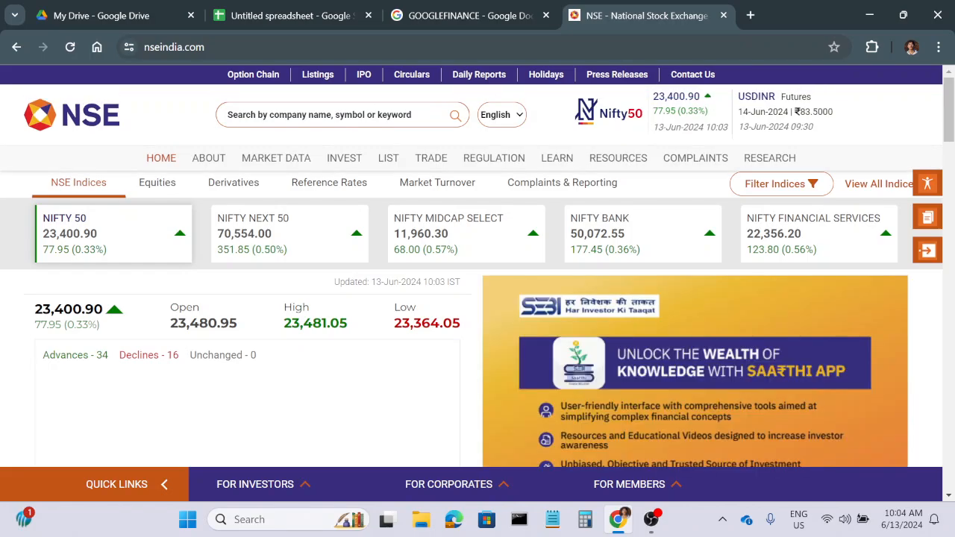
pyautogui.moveTo(286, 162)
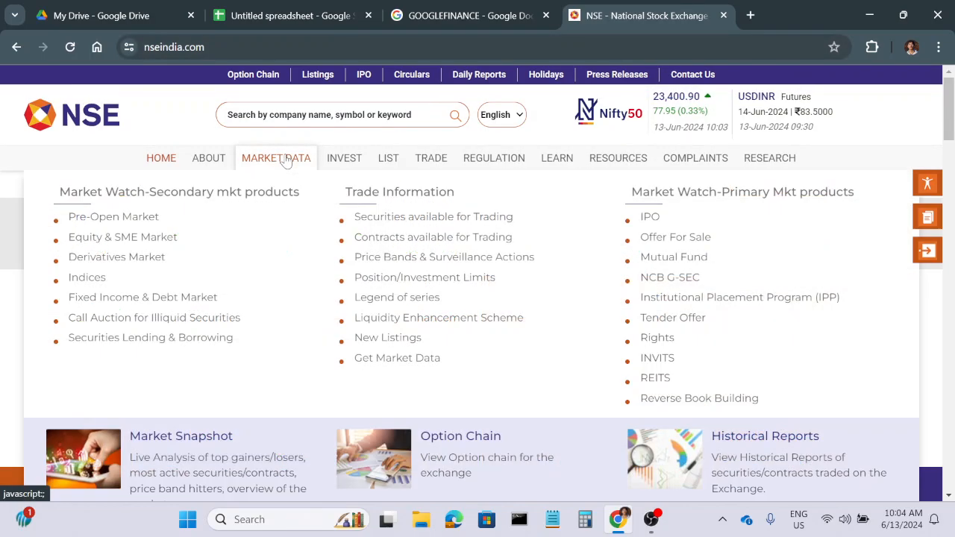
pyautogui.click(143, 241)
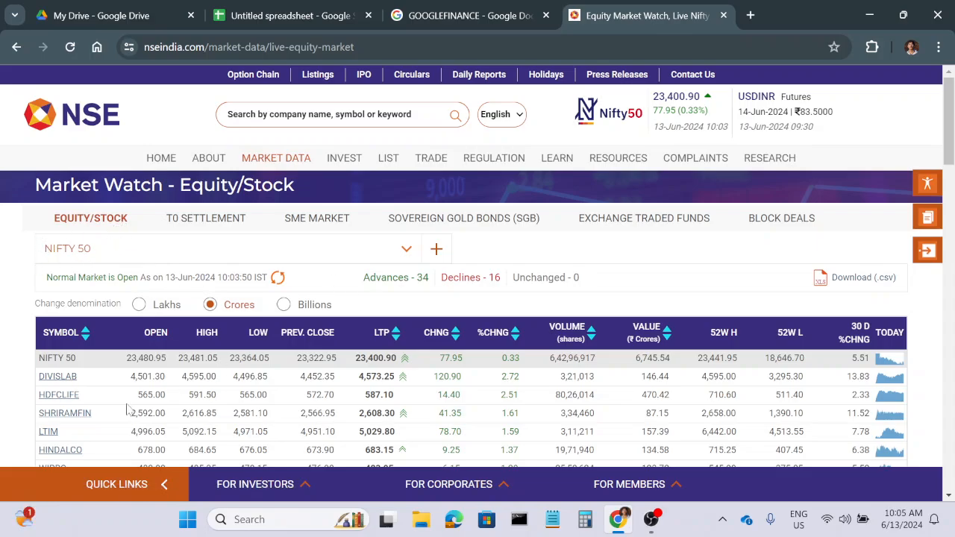
# Switch the equity market watch to the NIFTY NEXT 50 index and download its stock list as a CSV file.
pyautogui.scroll(-3, 127, 409)
pyautogui.scroll(3, 374, 299)
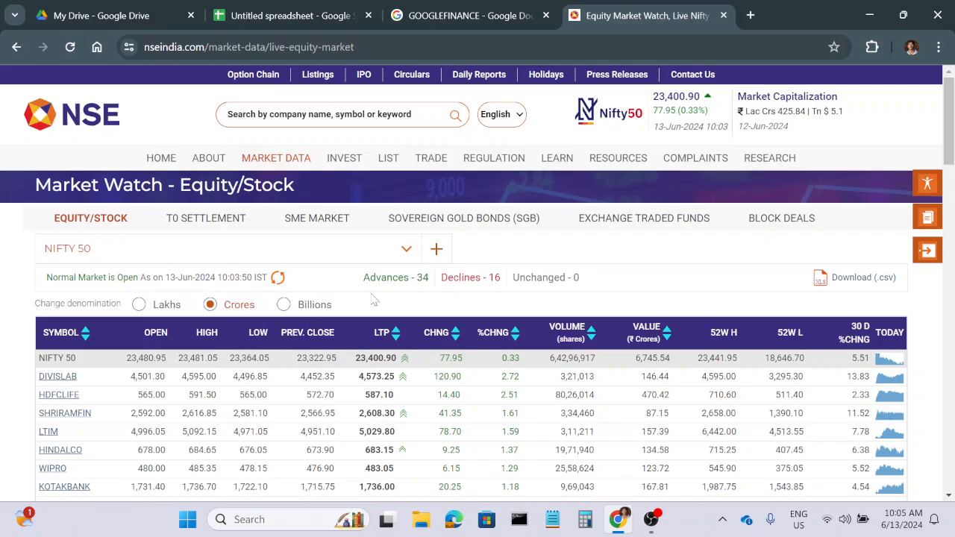
pyautogui.click(406, 249)
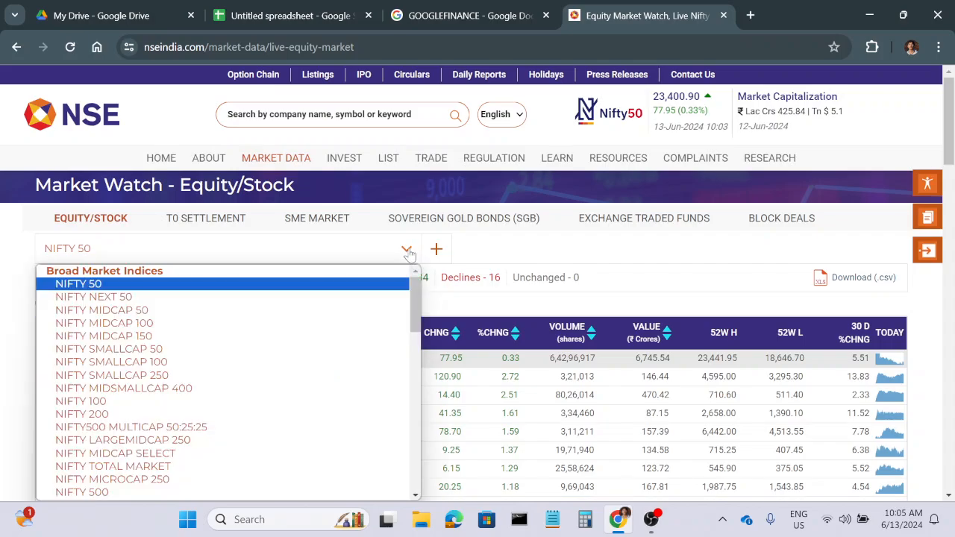
pyautogui.click(108, 299)
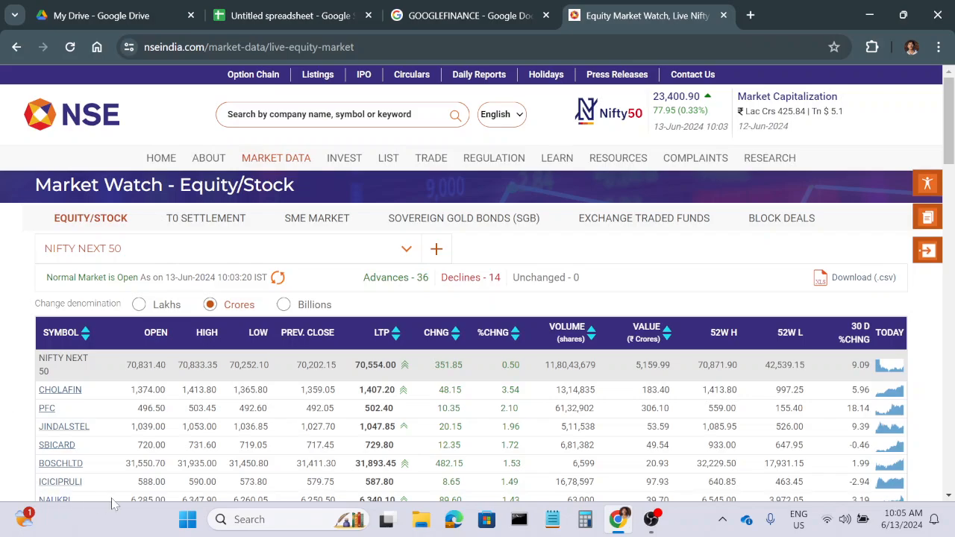
pyautogui.click(860, 287)
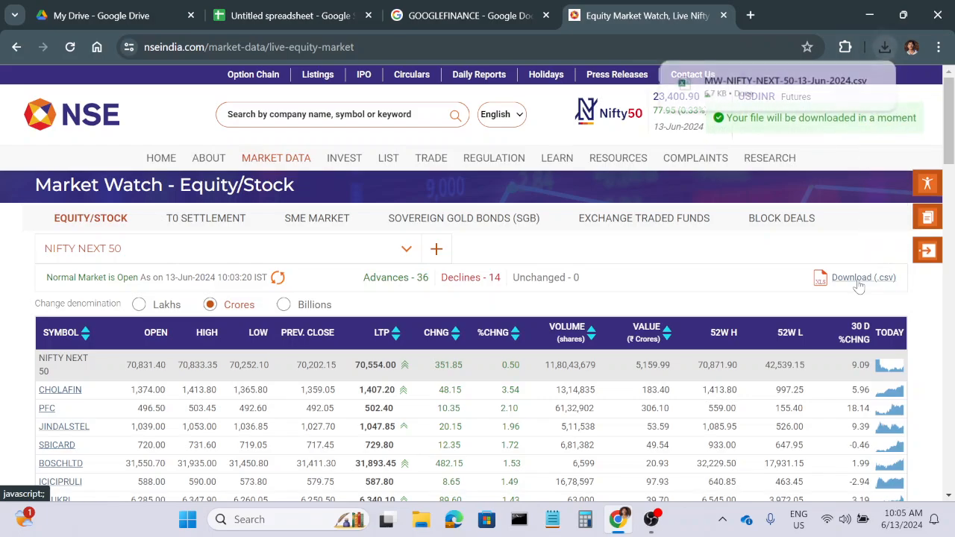
# Open the downloaded NIFTY NEXT 50 file in Excel, delete columns B to Q, and fit column A's width to the symbols.
pyautogui.click(778, 81)
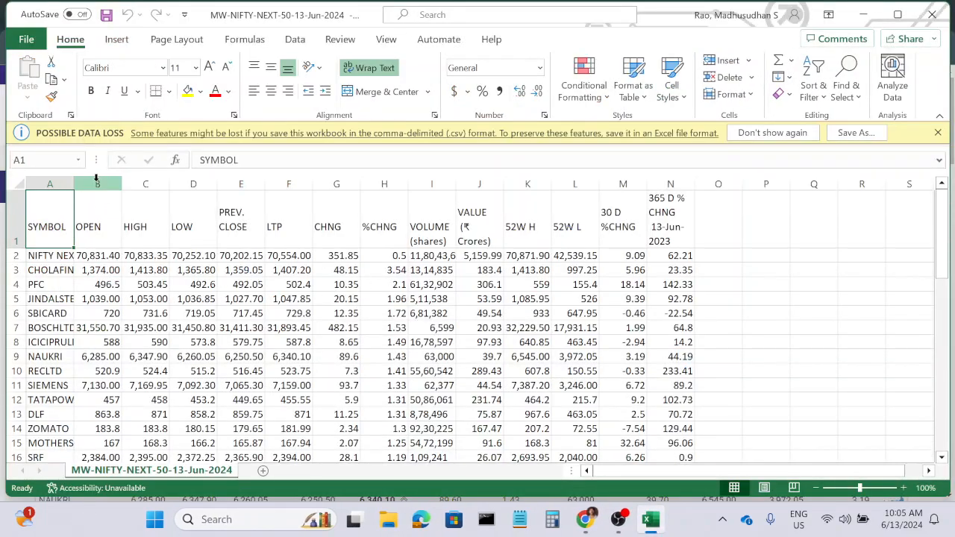
pyautogui.moveTo(115, 185); pyautogui.dragTo(821, 184)
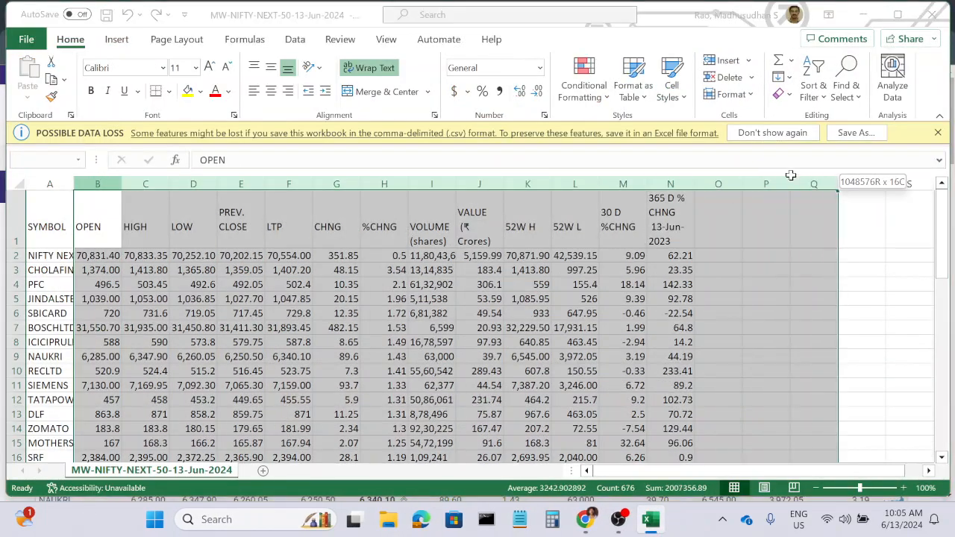
pyautogui.rightClick(100, 184)
pyautogui.click(142, 358)
pyautogui.click(365, 301)
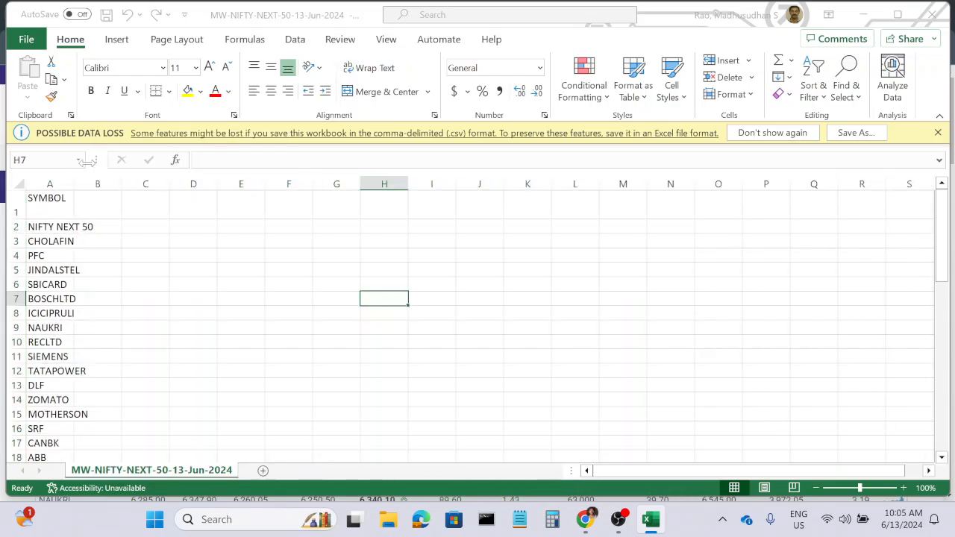
pyautogui.doubleClick(74, 184)
# Clear the SYMBOL header in cell A1 and the NIFTY NEXT 50 entry in cell A2.
pyautogui.click(42, 208)
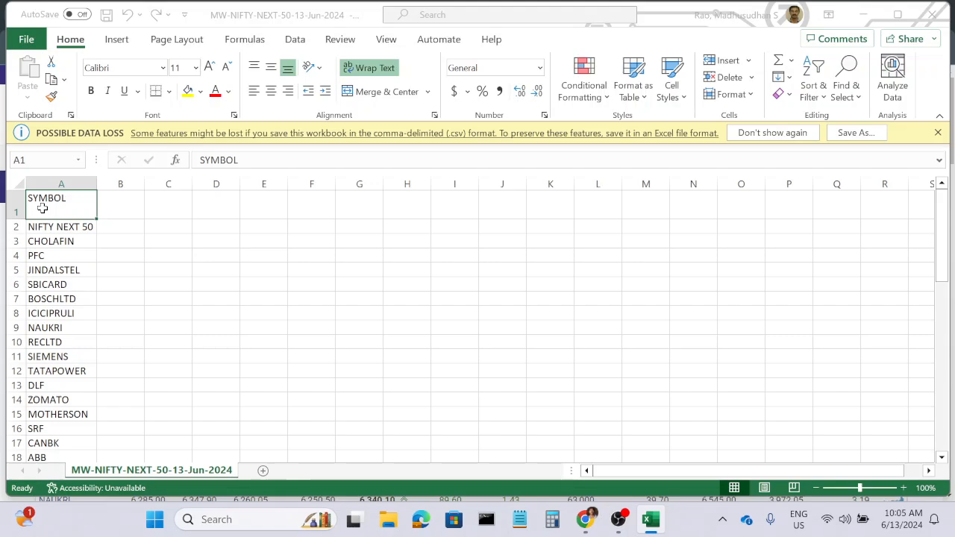
pyautogui.press('Delete')
pyautogui.click(53, 217)
pyautogui.press('Delete')
pyautogui.click(222, 267)
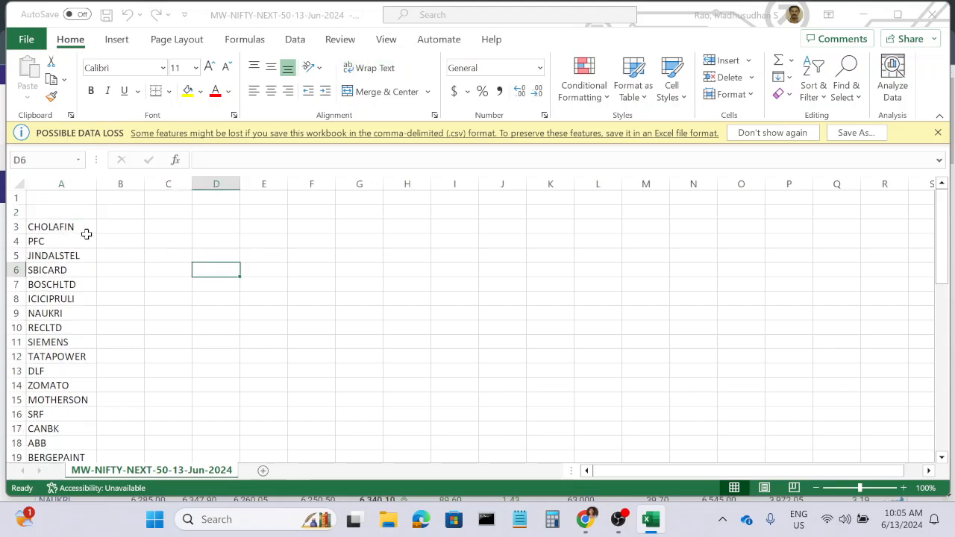
# Enter the prefix "NSE:" in cell B3 and fill it down beside all the stock symbols.
pyautogui.click(113, 227)
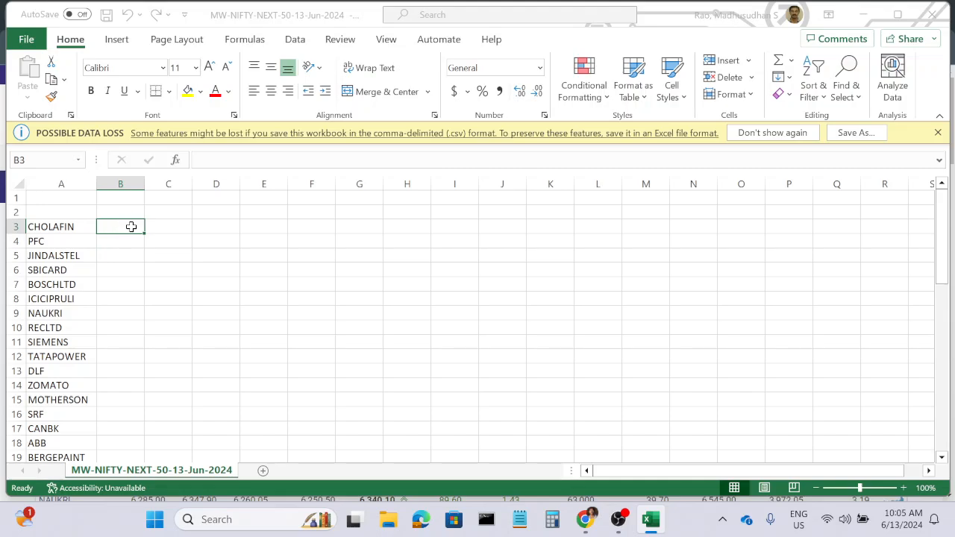
pyautogui.write('NSE:')
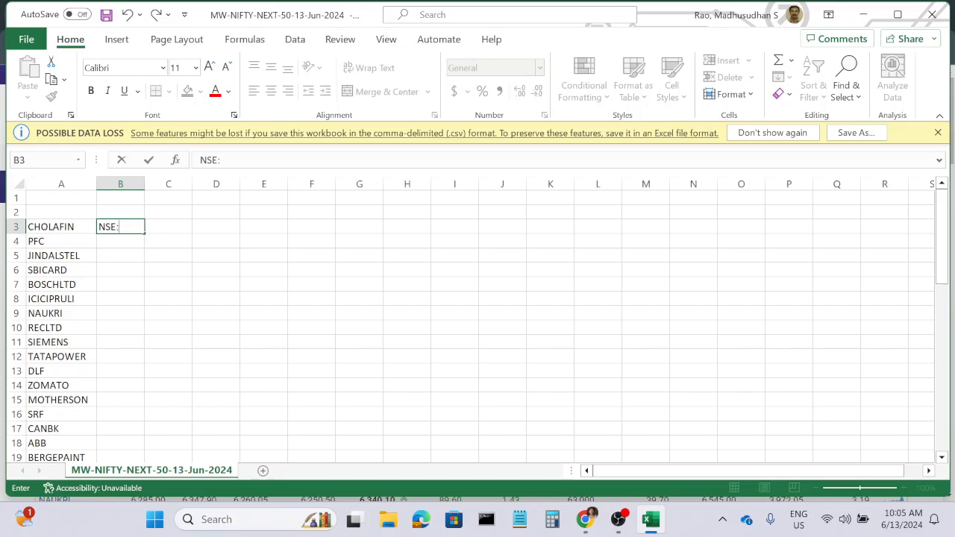
pyautogui.press('Tab')
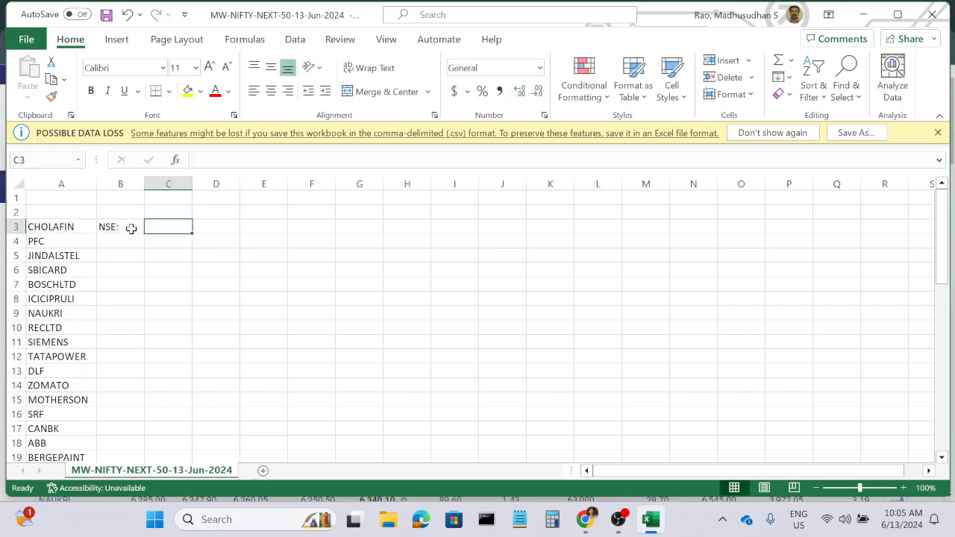
pyautogui.click(131, 228)
pyautogui.doubleClick(144, 233)
# Join the prefix and the stock symbol in cell C3 with the formula =CONCAT(B3,A3).
pyautogui.click(177, 231)
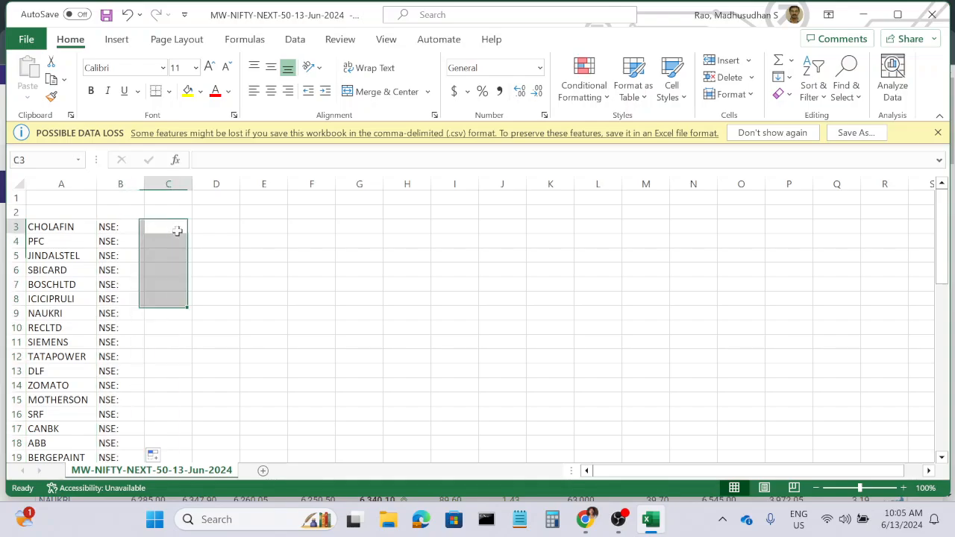
pyautogui.write('=')
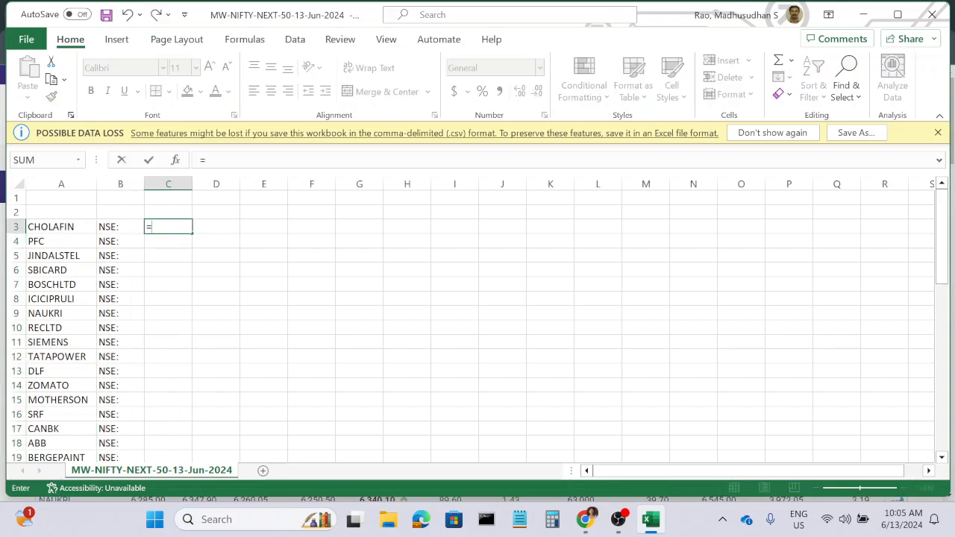
pyautogui.write('conc')
pyautogui.press('Tab')
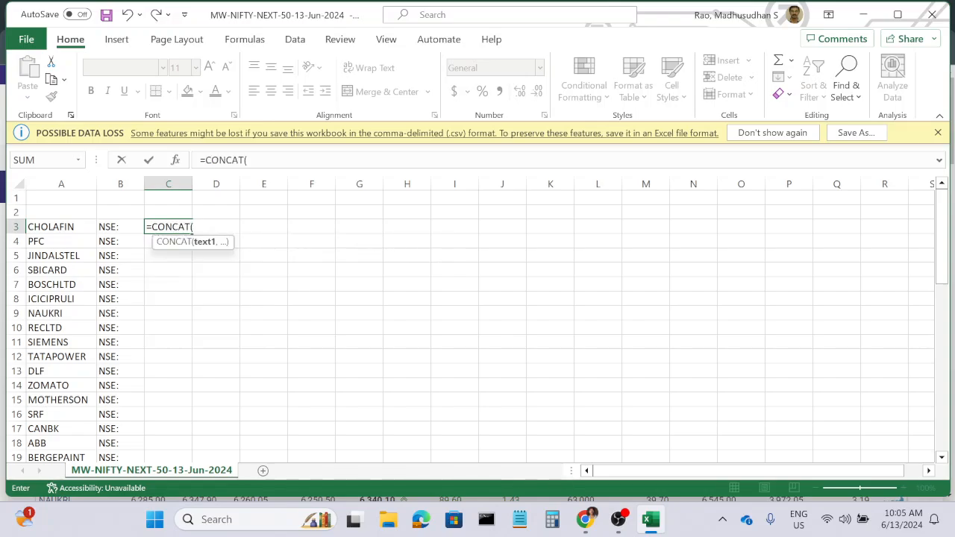
pyautogui.click(115, 228)
pyautogui.write(',')
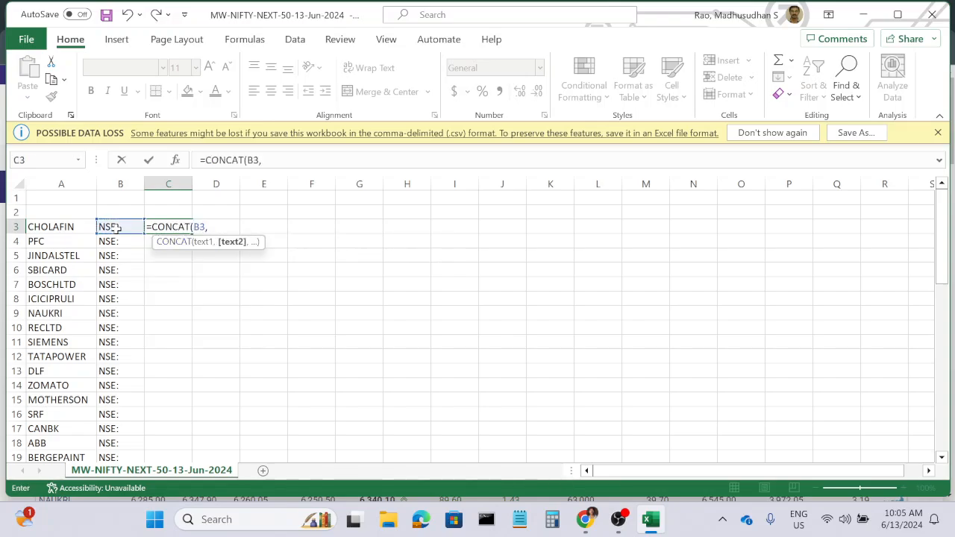
pyautogui.click(61, 227)
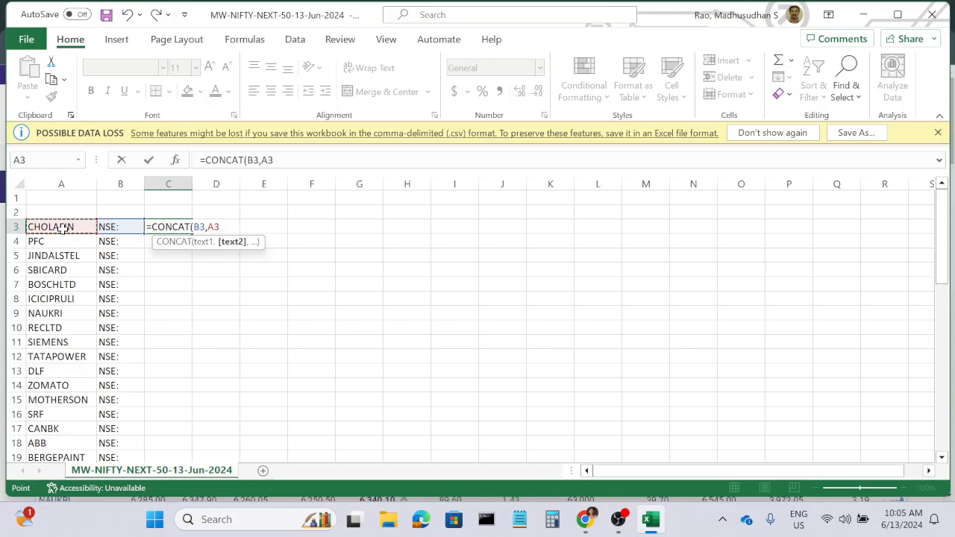
pyautogui.press('Return')
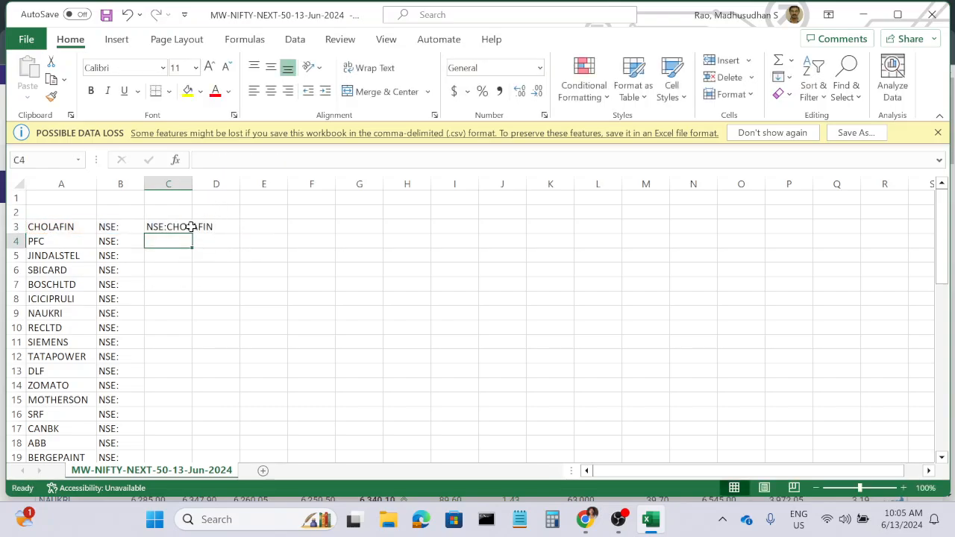
# Fill the CONCAT formula down column C for every symbol and copy the resulting range C3:C52.
pyautogui.click(190, 229)
pyautogui.doubleClick(192, 235)
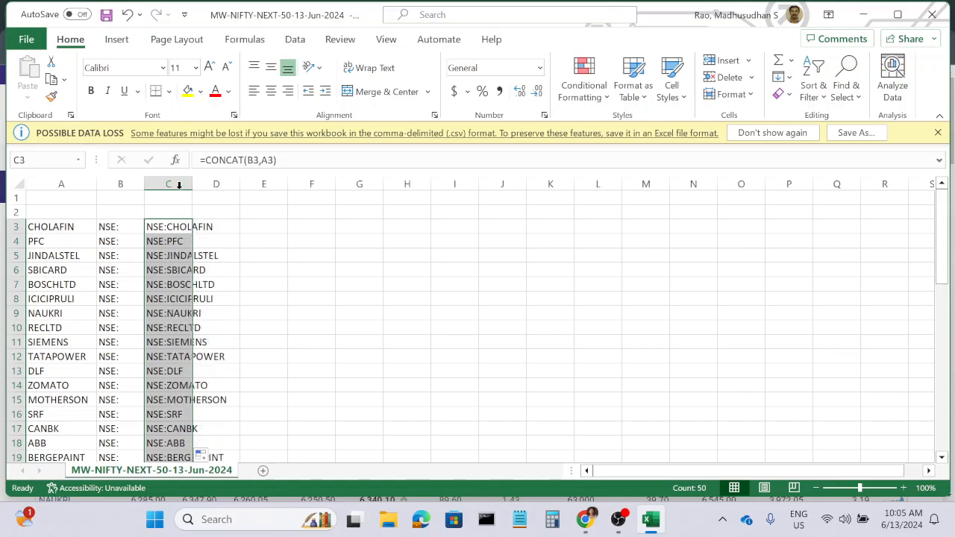
pyautogui.click(307, 283)
pyautogui.moveTo(170, 226); pyautogui.dragTo(168, 428)
pyautogui.hotkey('ctrl', 'c')
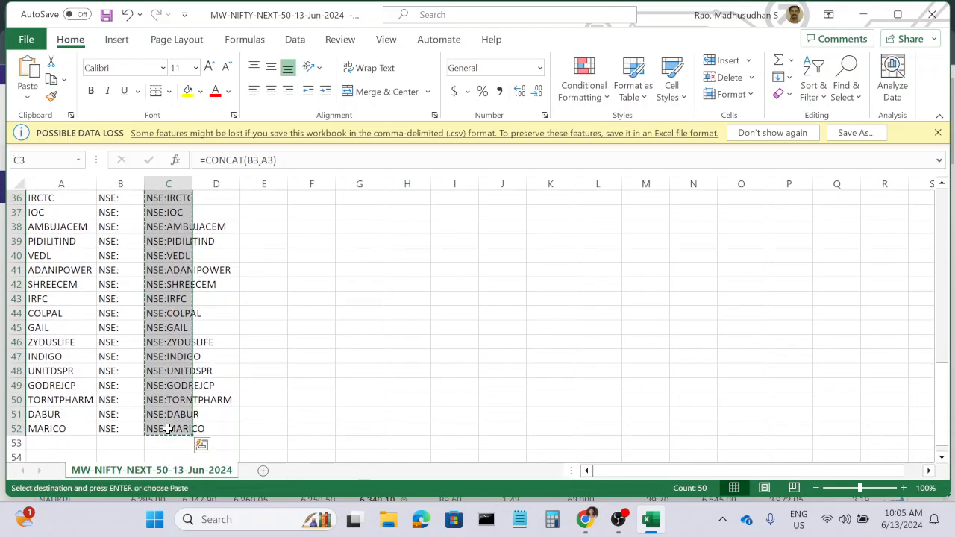
# Switch to the Google Sheets spreadsheet, paste the copied symbols as values only from cell A4, and fit column A to its contents.
pyautogui.click(587, 522)
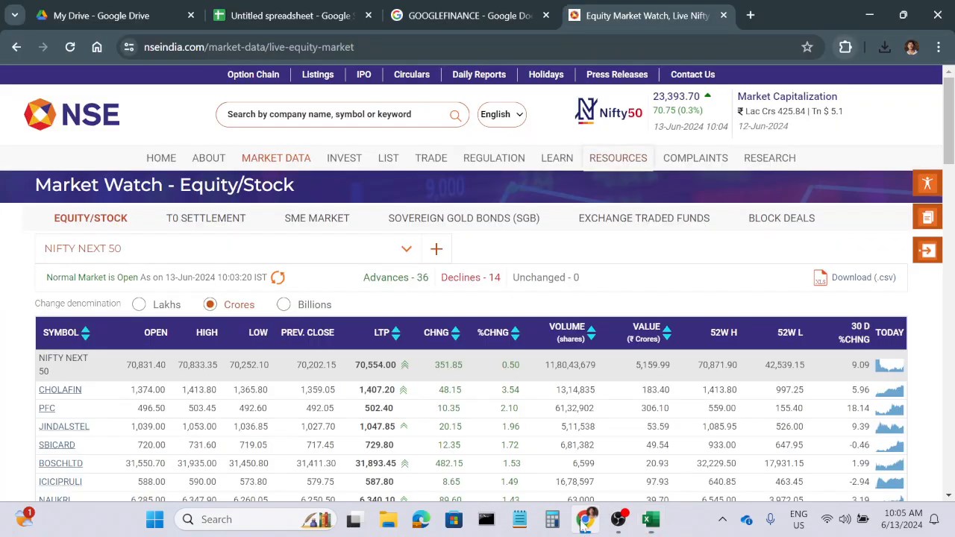
pyautogui.click(373, 17)
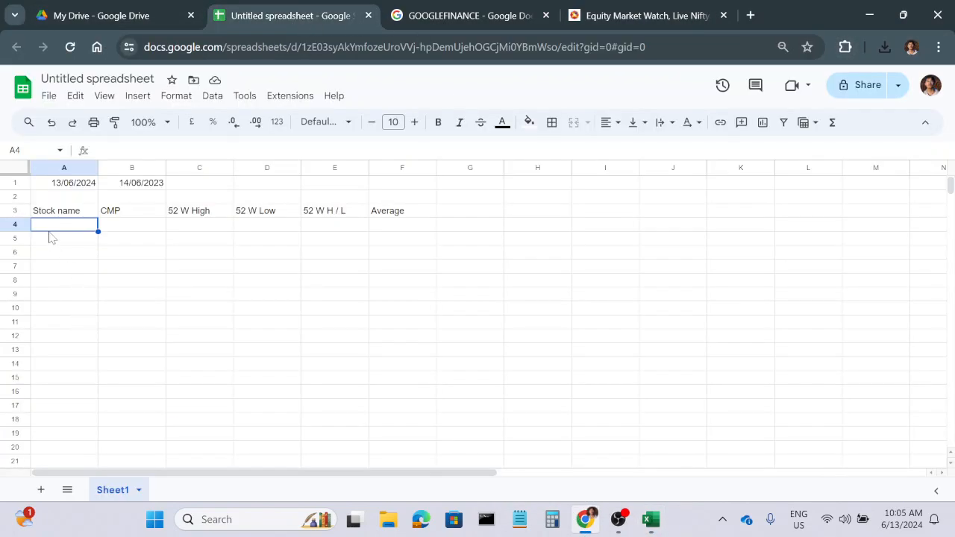
pyautogui.rightClick(49, 232)
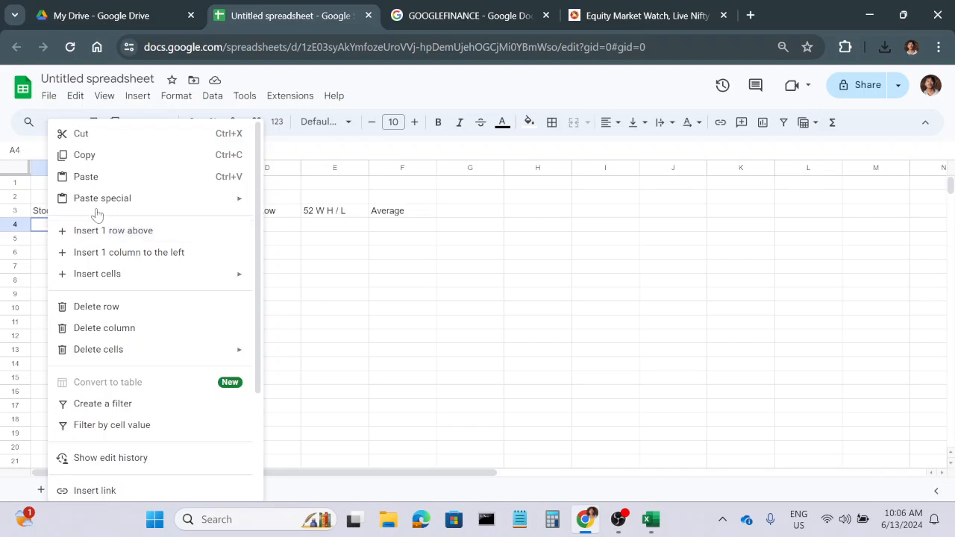
pyautogui.moveTo(97, 198)
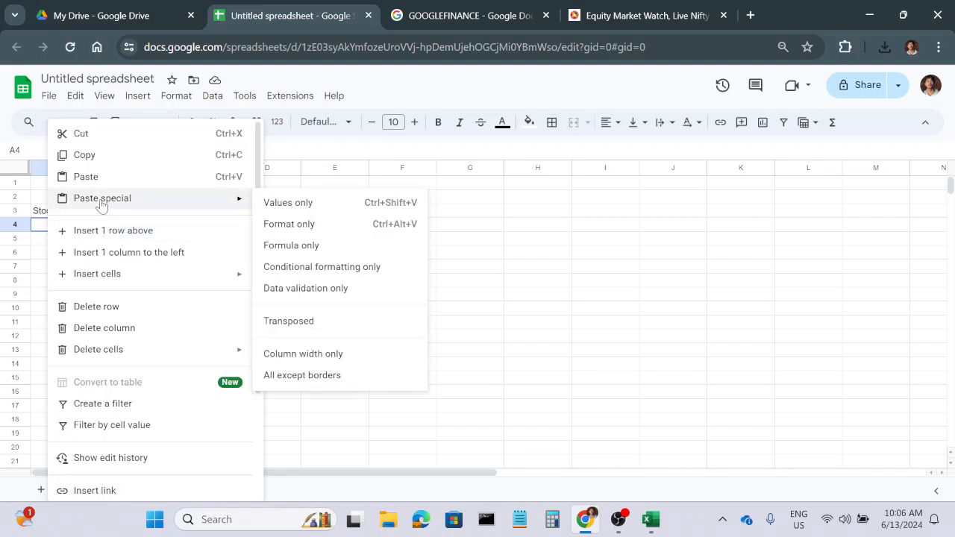
pyautogui.click(307, 206)
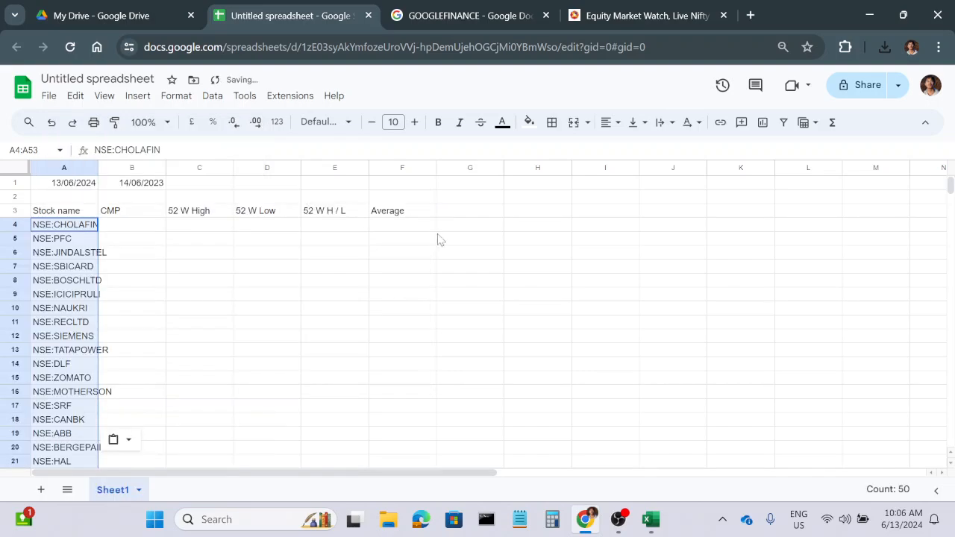
pyautogui.click(140, 283)
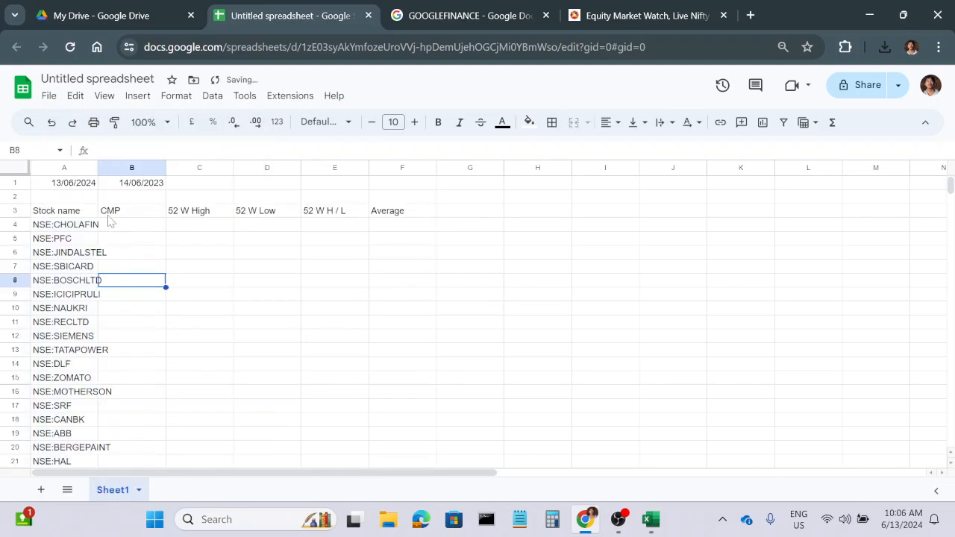
pyautogui.doubleClick(98, 167)
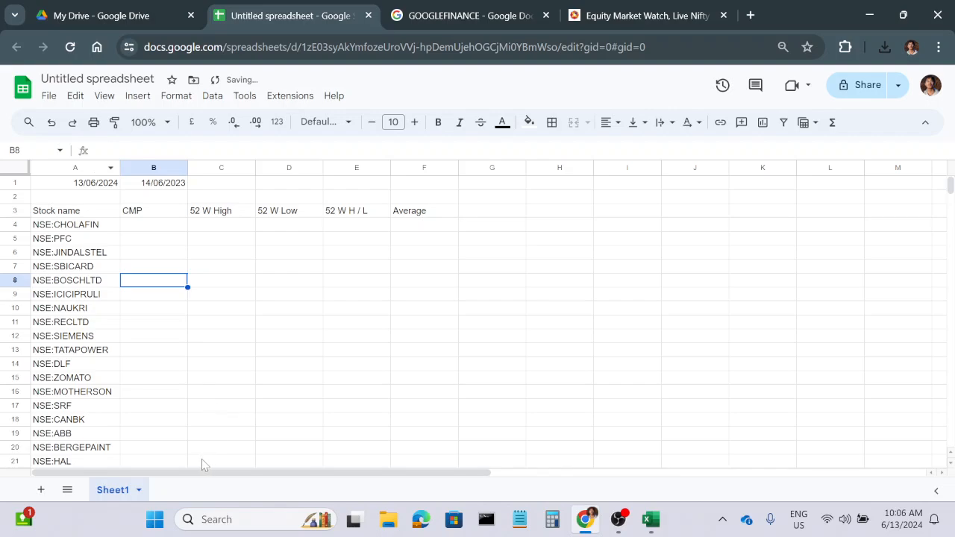
# Enter the formula =GOOGLEFINANCE(A4,"price") in cell B4 under CMP for the first stock.
pyautogui.click(154, 225)
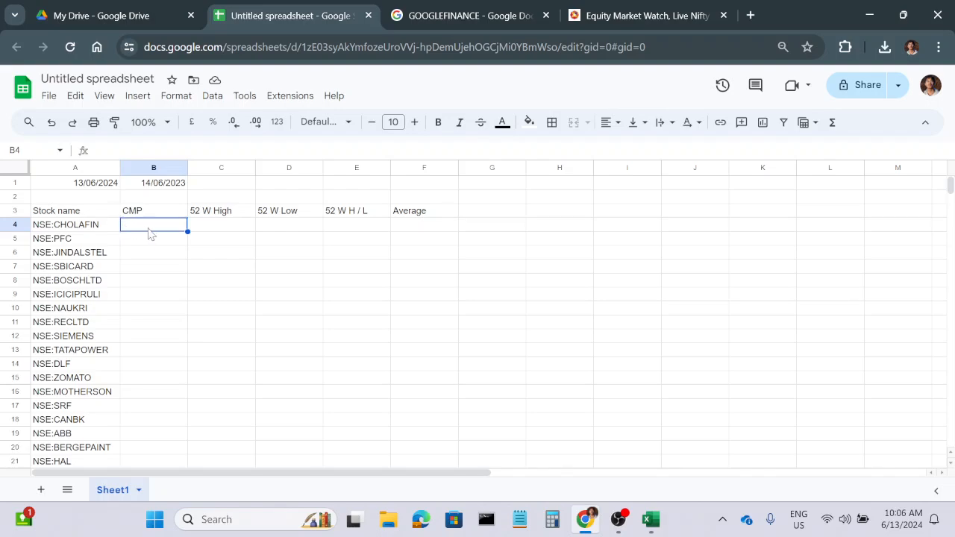
pyautogui.write('=goog')
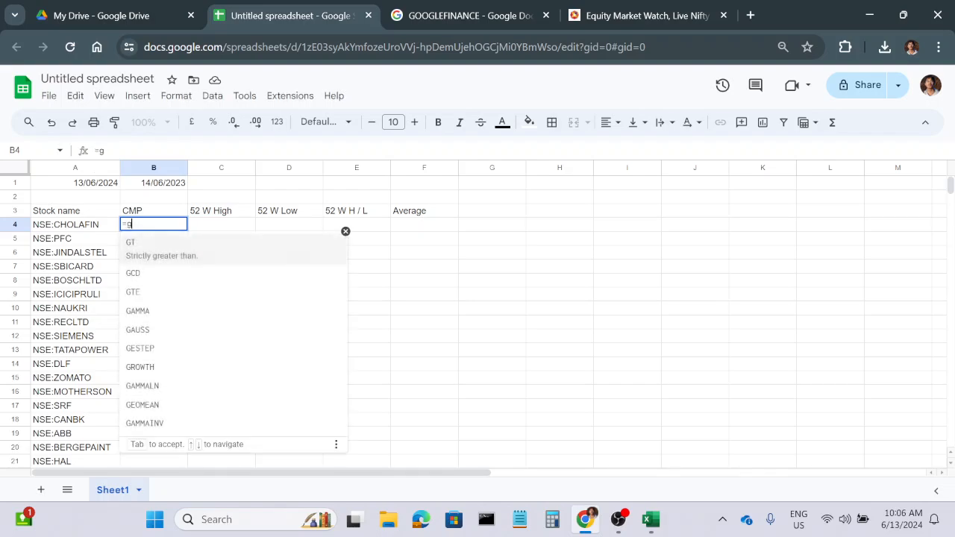
pyautogui.press('Tab')
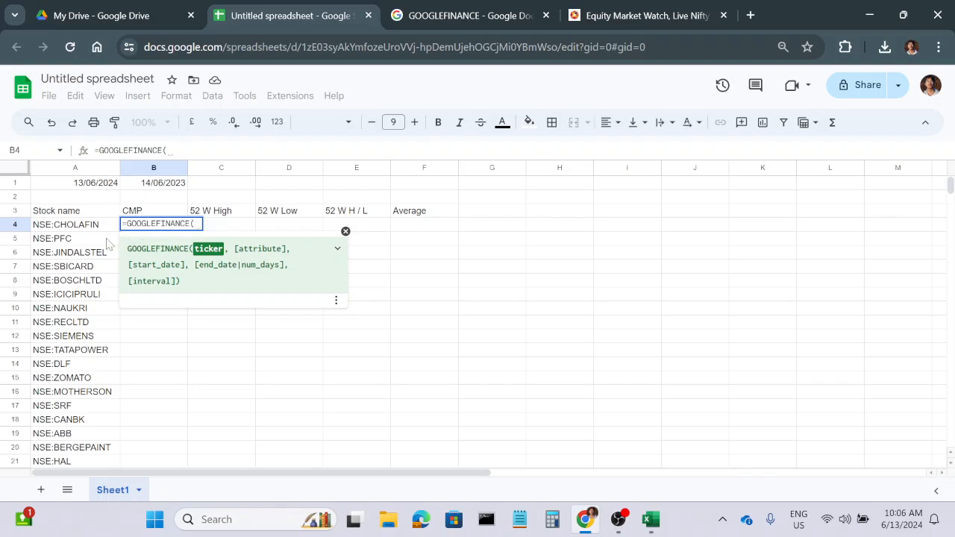
pyautogui.click(80, 227)
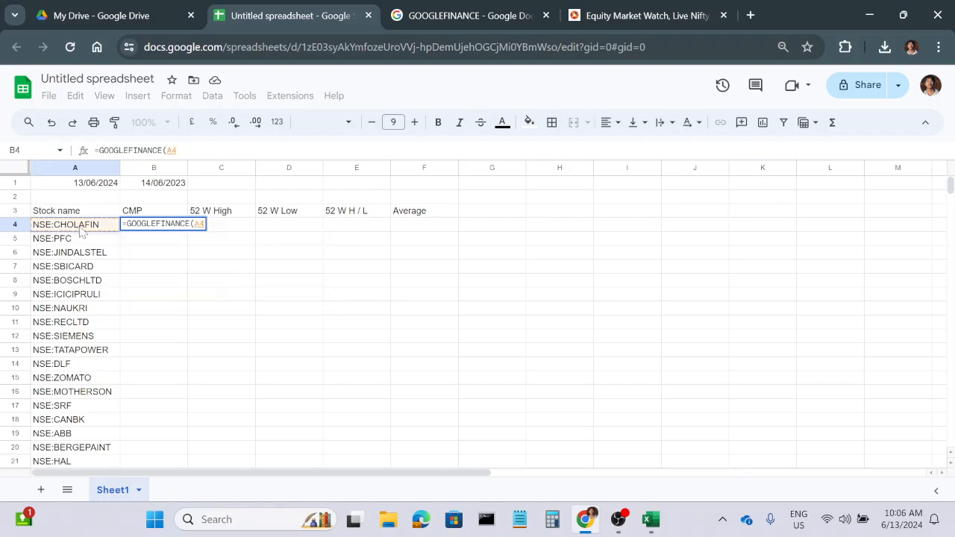
pyautogui.write(',"')
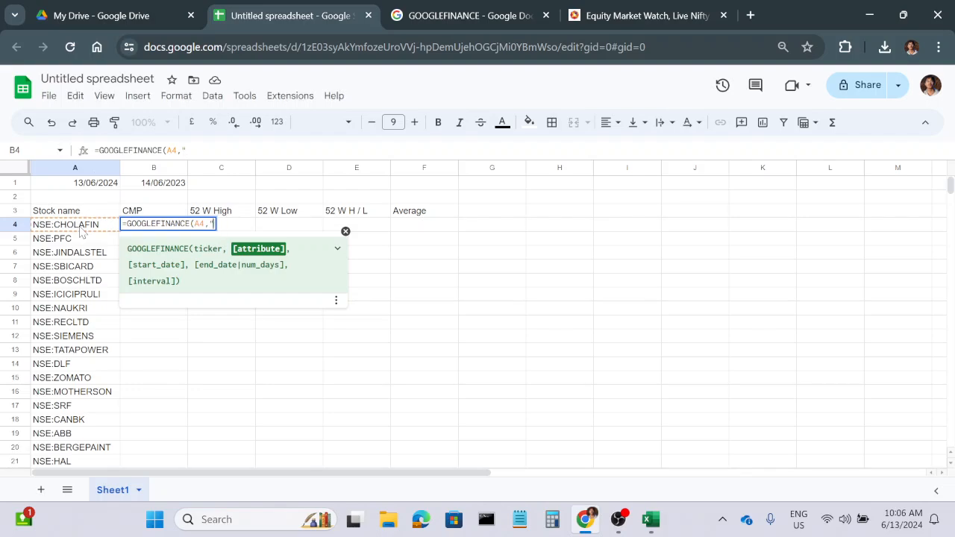
pyautogui.write('price")')
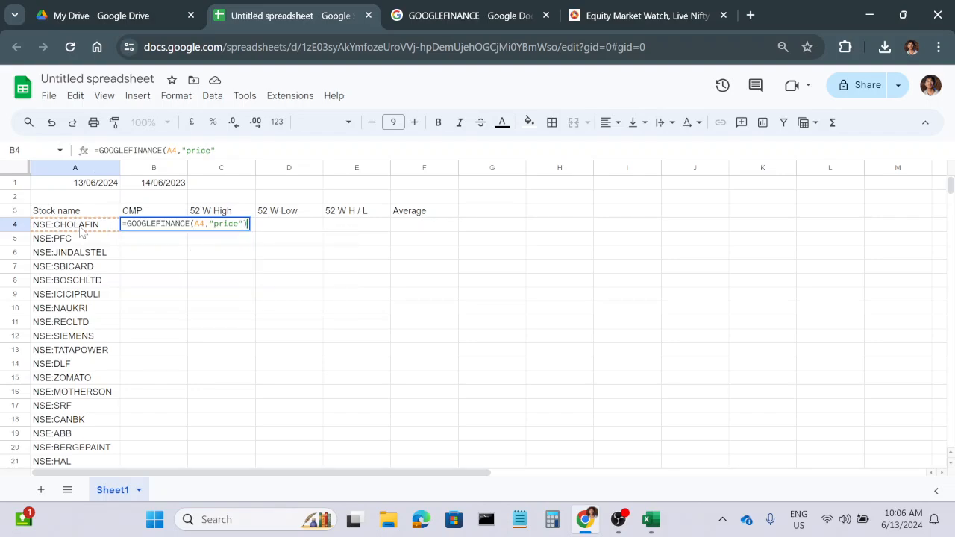
pyautogui.press('Return')
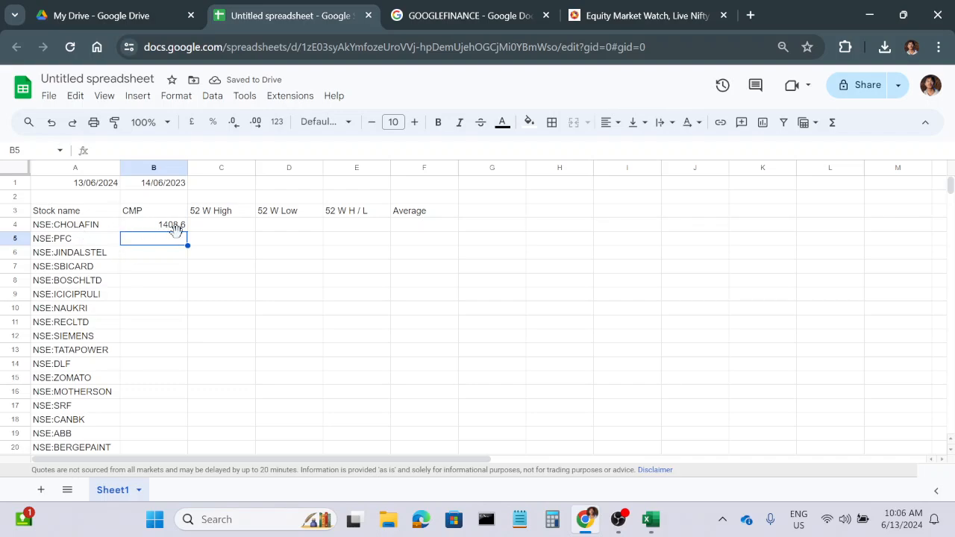
pyautogui.click(165, 228)
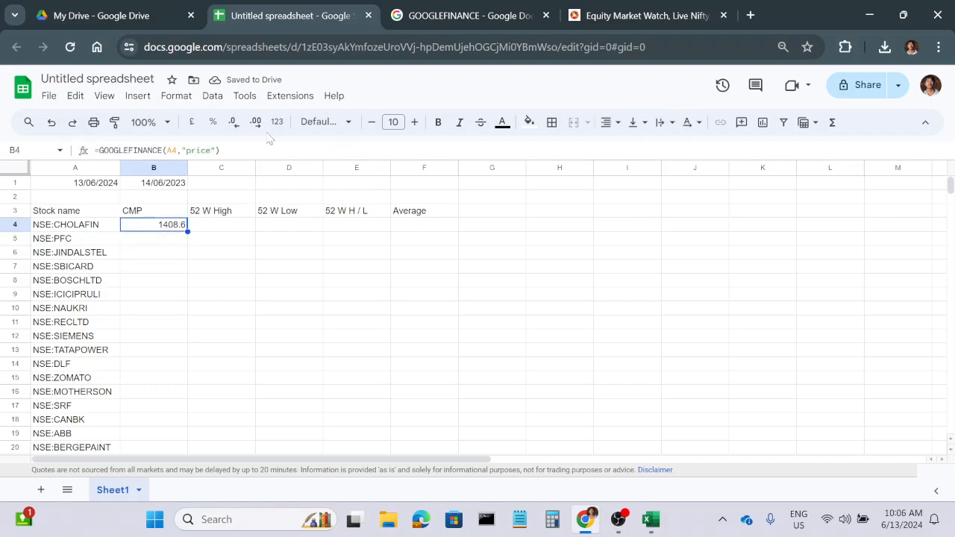
# Look up the 52-week high attribute in the GOOGLEFINANCE help page and enter =GOOGLEFINANCE(A4,"high52") in cell C4 of the spreadsheet.
pyautogui.click(210, 228)
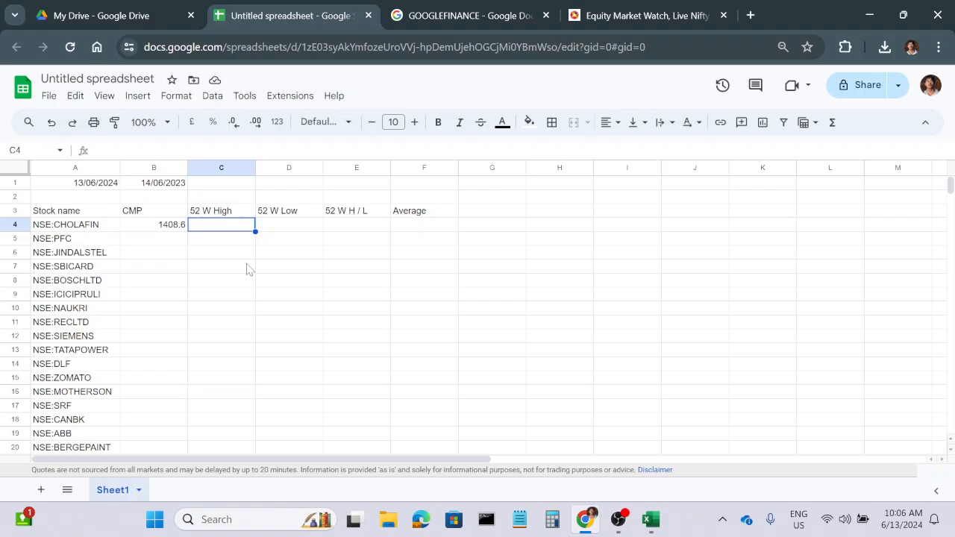
pyautogui.click(464, 15)
pyautogui.scroll(-7, 477, 299)
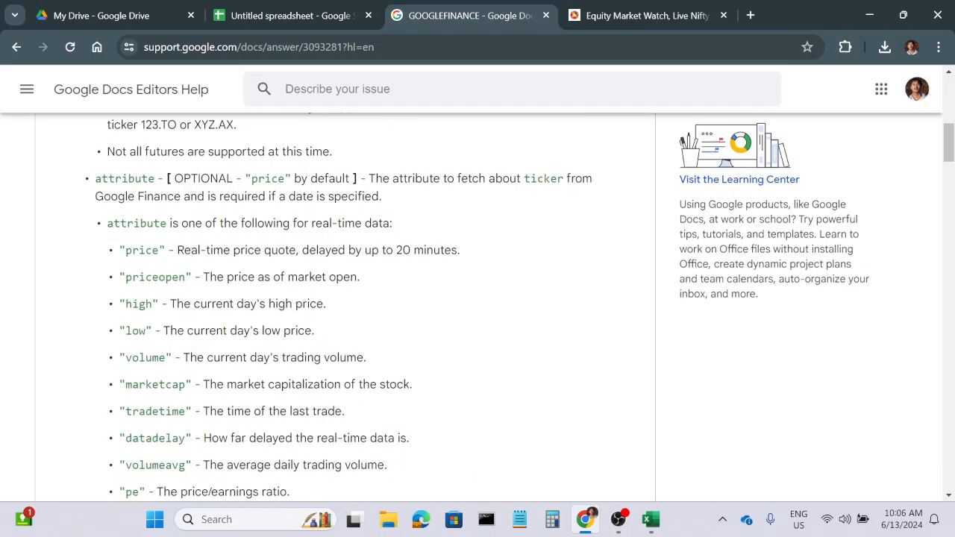
pyautogui.scroll(-3, 145, 380)
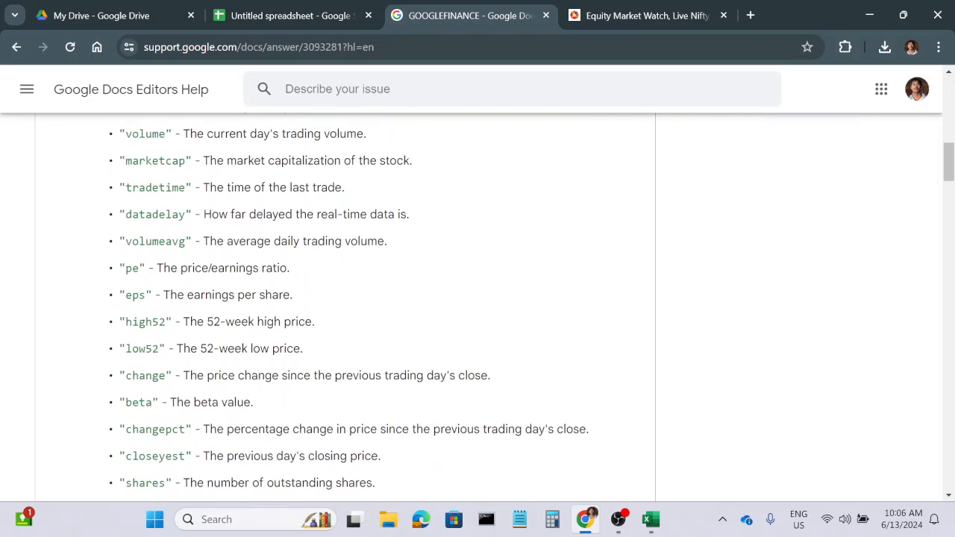
pyautogui.moveTo(125, 321); pyautogui.dragTo(164, 322)
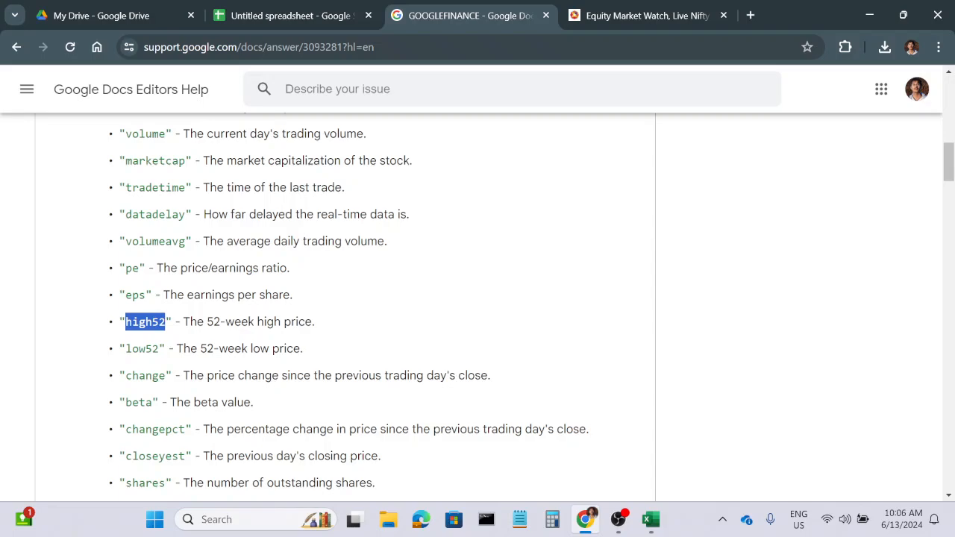
pyautogui.click(295, 17)
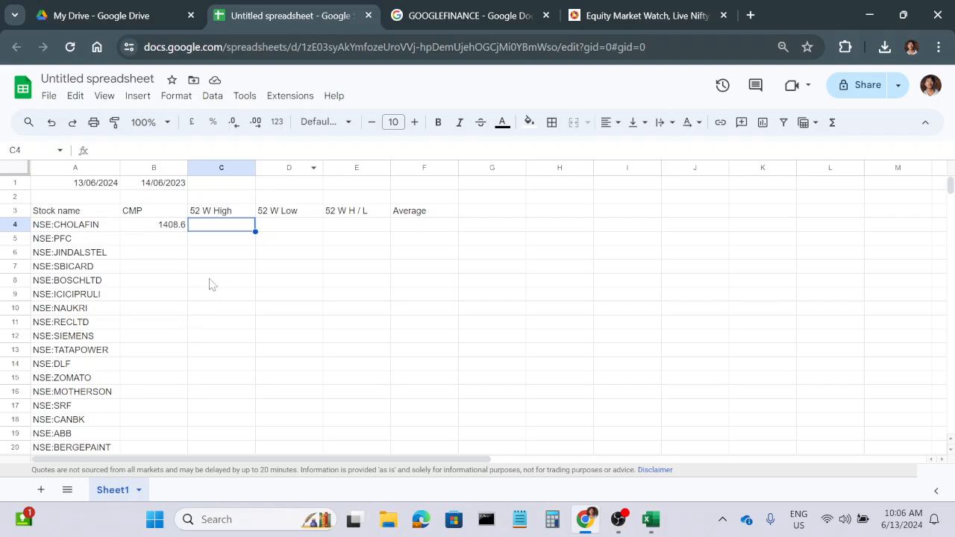
pyautogui.write('=goo')
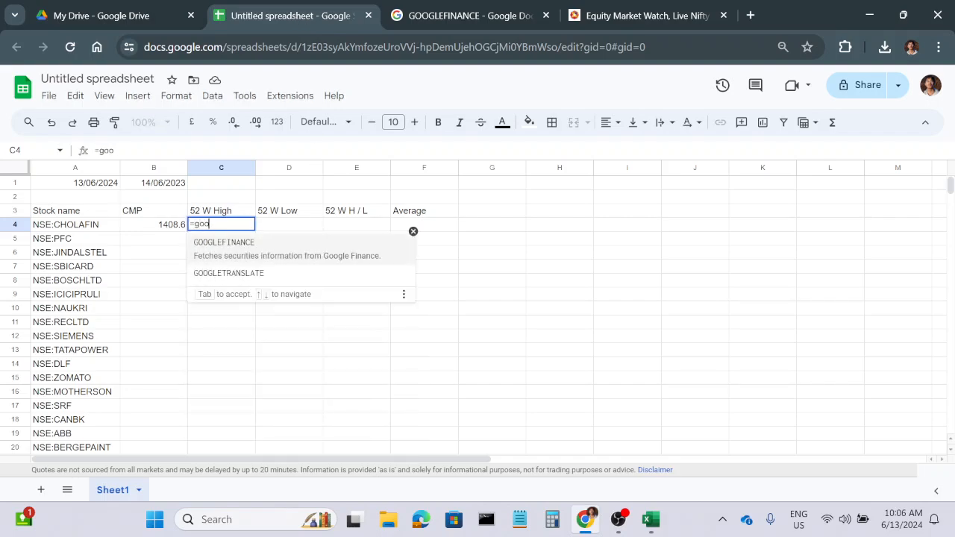
pyautogui.press('Tab')
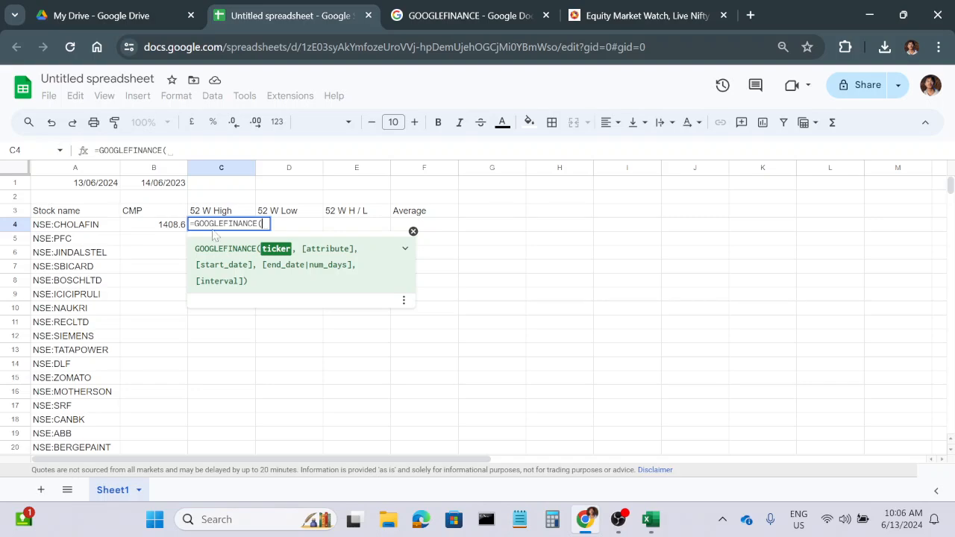
pyautogui.click(75, 227)
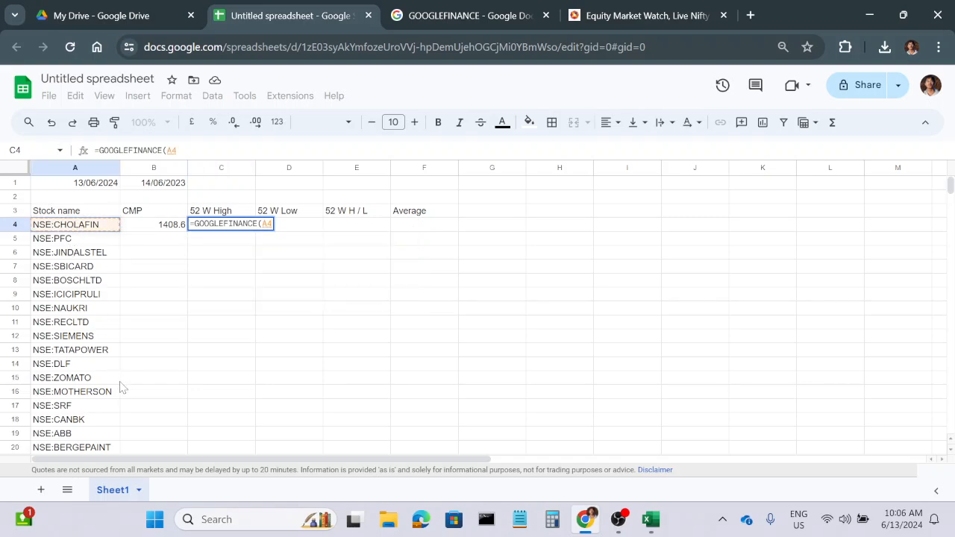
pyautogui.write(',"')
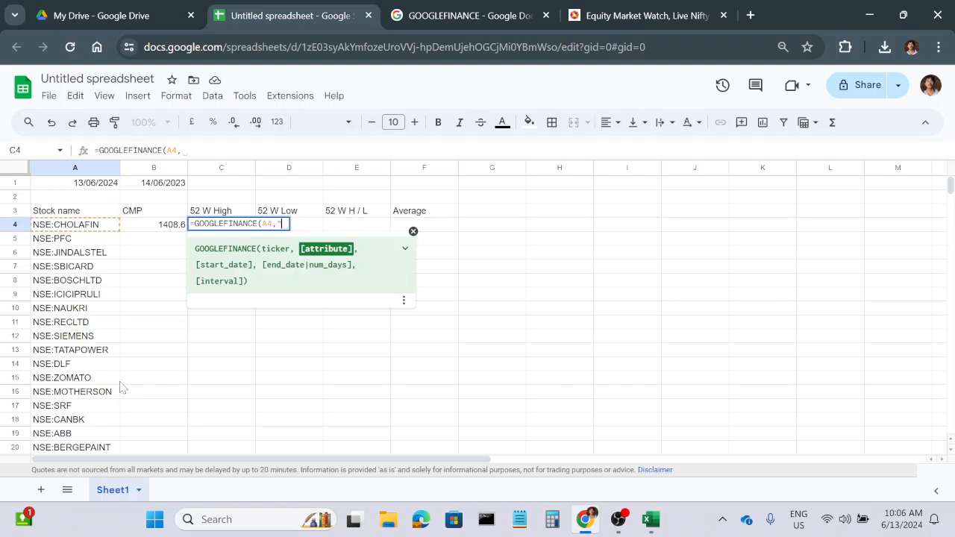
pyautogui.write('high52')
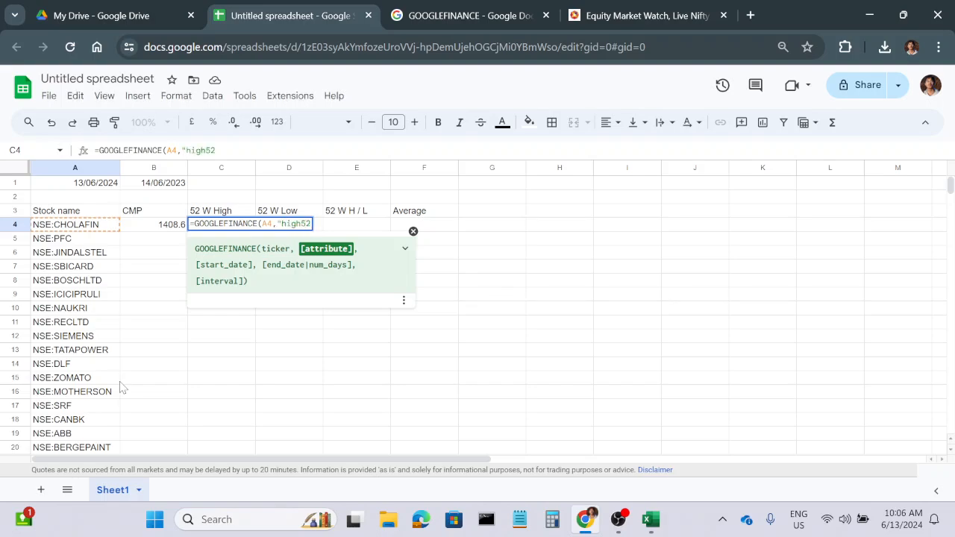
pyautogui.write('")')
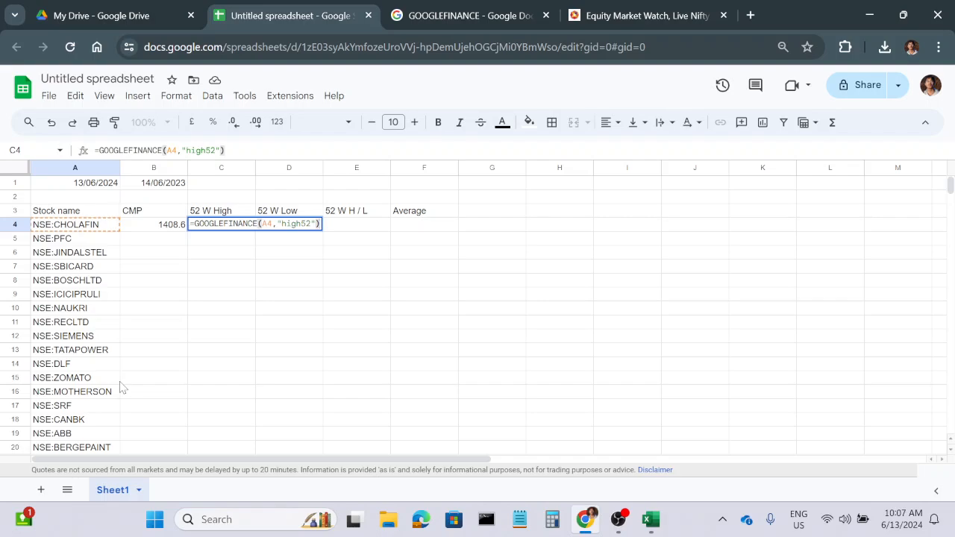
pyautogui.press('Return')
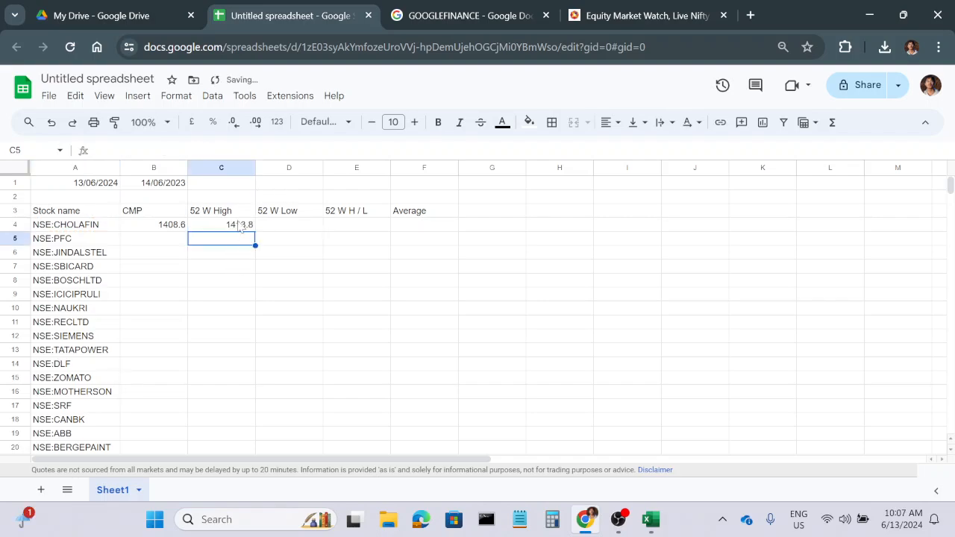
# Enter the formula =GOOGLEFINANCE(A4,"low52") in cell D4 under 52 W Low.
pyautogui.click(268, 228)
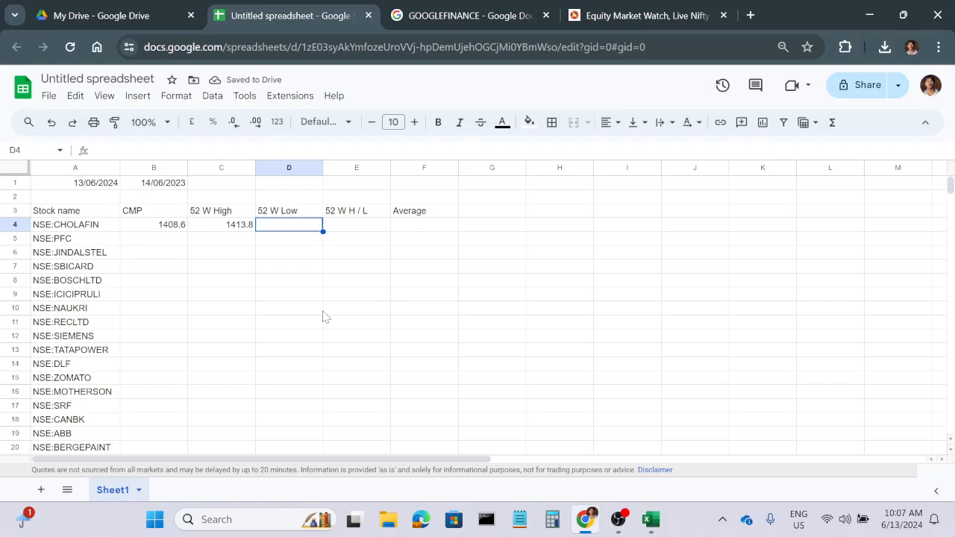
pyautogui.write('=goo')
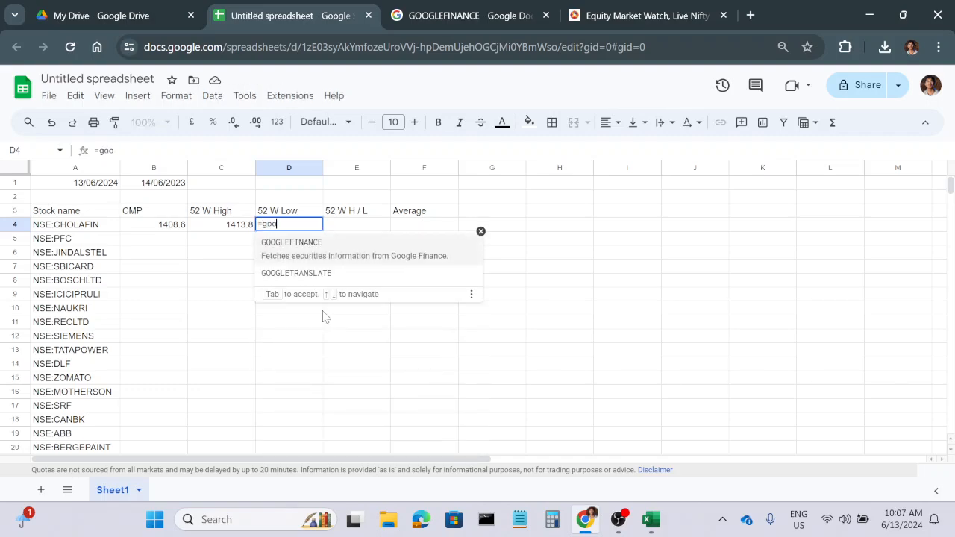
pyautogui.press('Tab')
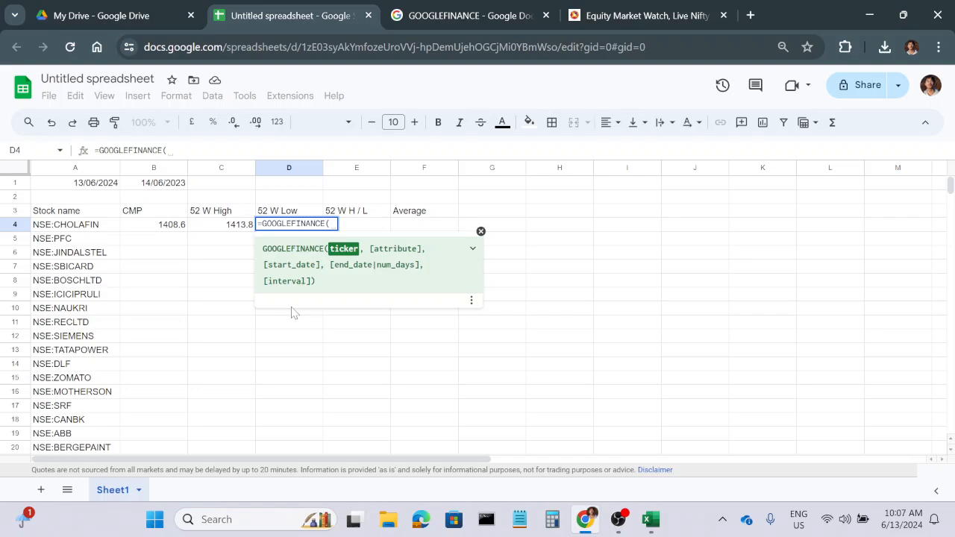
pyautogui.click(66, 227)
pyautogui.write(',')
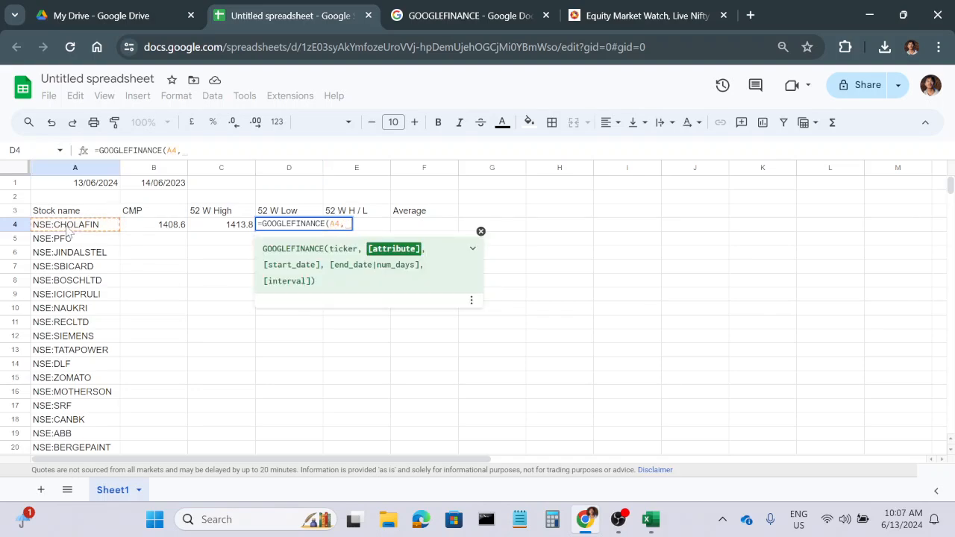
pyautogui.write('"high52')
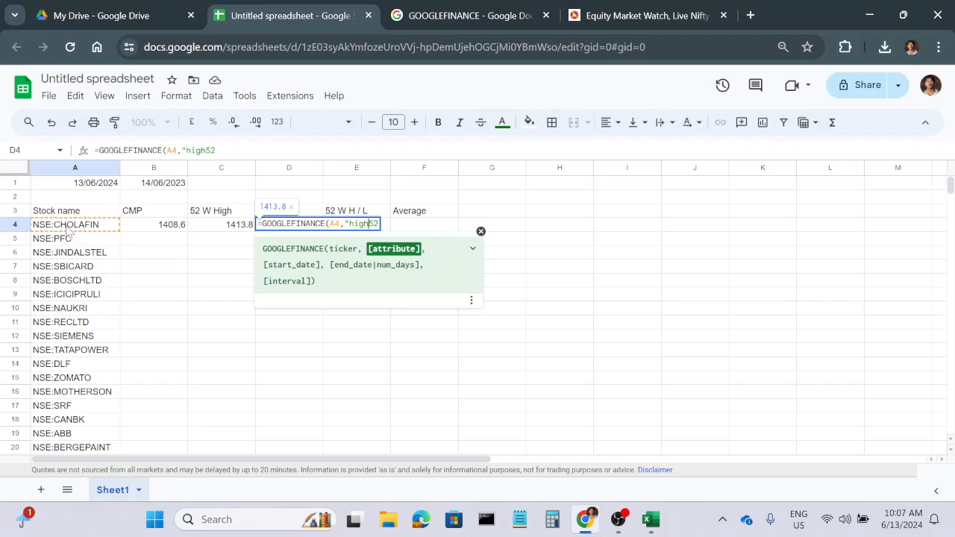
pyautogui.press('BackSpace')
pyautogui.press('BackSpace')
pyautogui.press('BackSpace')
pyautogui.press('BackSpace')
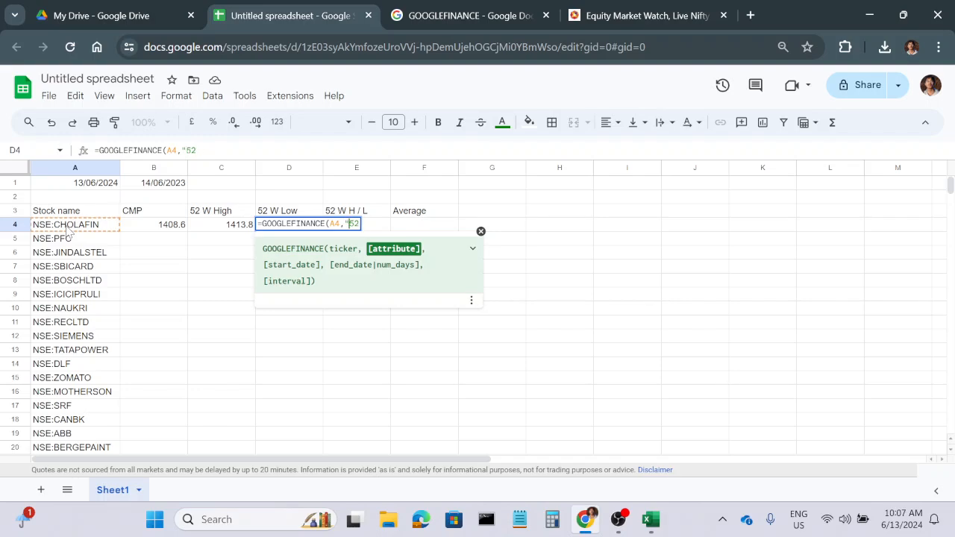
pyautogui.write('low')
pyautogui.write(')')
pyautogui.press('Return')
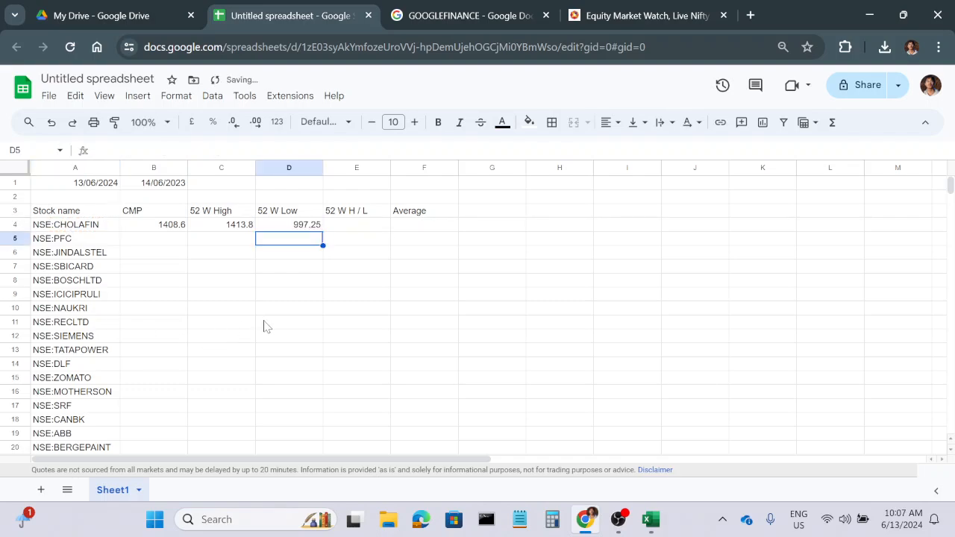
# Enter the formula =C4/D4 in cell E4 under 52 W H / L for the first stock.
pyautogui.click(357, 228)
pyautogui.write('=')
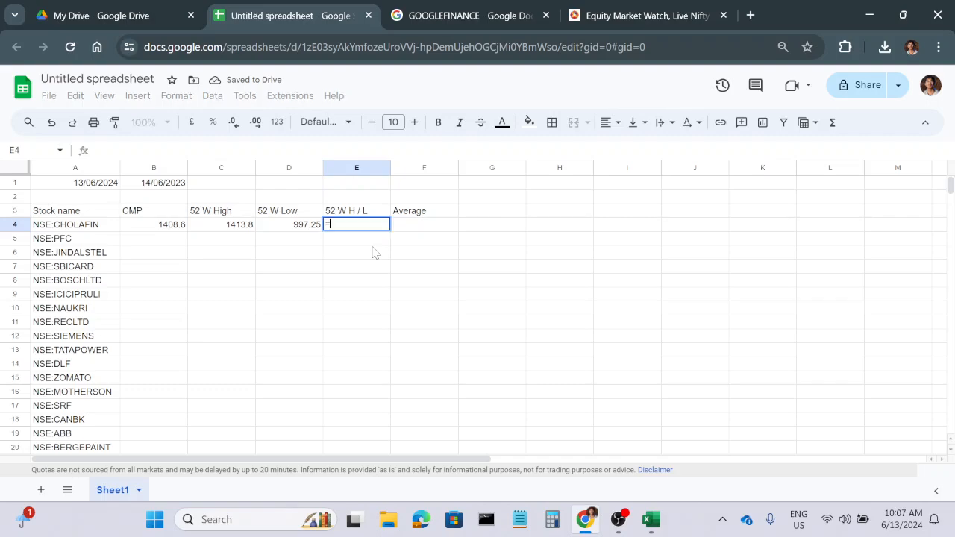
pyautogui.click(226, 232)
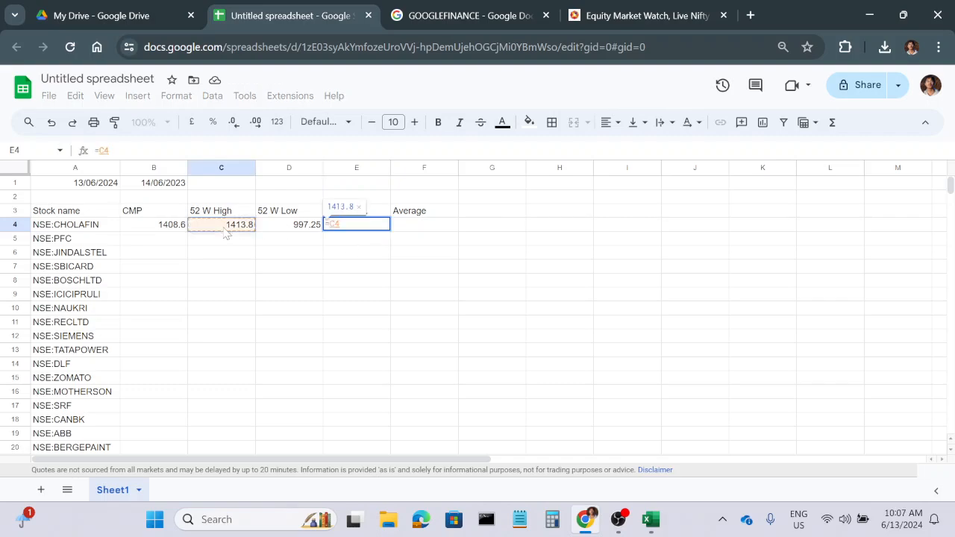
pyautogui.write('/')
pyautogui.click(297, 228)
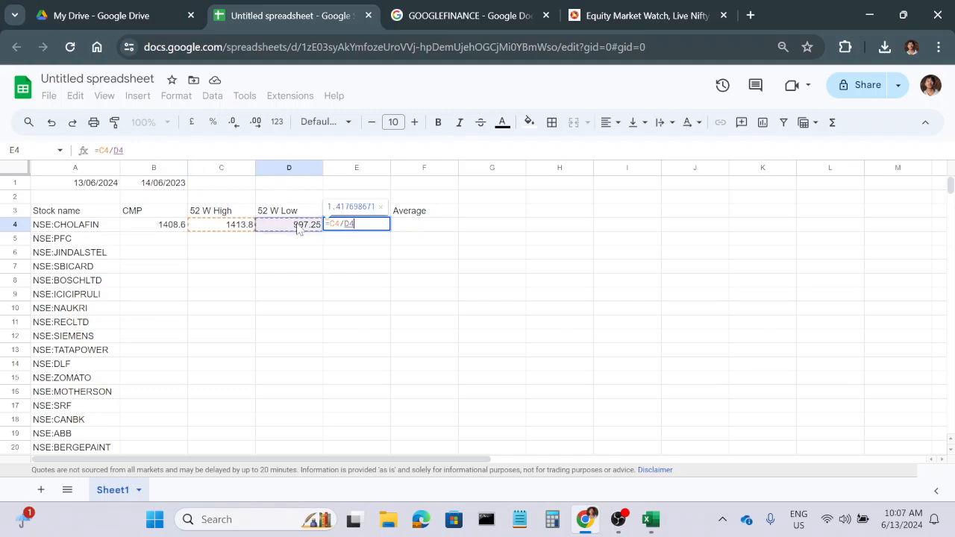
pyautogui.press('Return')
# Reduce the 52 W H / L ratio in cell E4 to four decimal places.
pyautogui.click(365, 228)
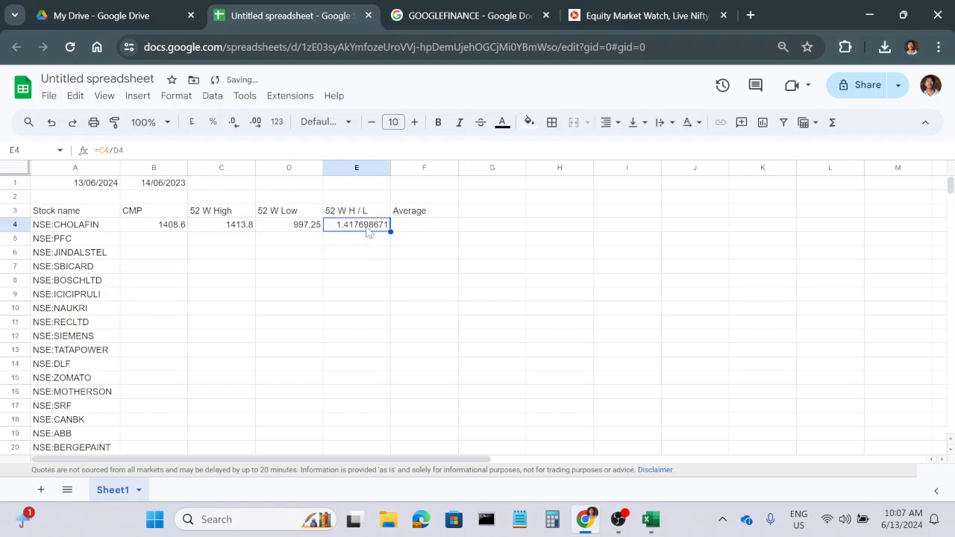
pyautogui.click(234, 128)
pyautogui.click(234, 128)
pyautogui.click(234, 128)
pyautogui.click(234, 129)
# Create a single-colour conditional formatting rule on cell E4 for values less than 2.
pyautogui.click(177, 97)
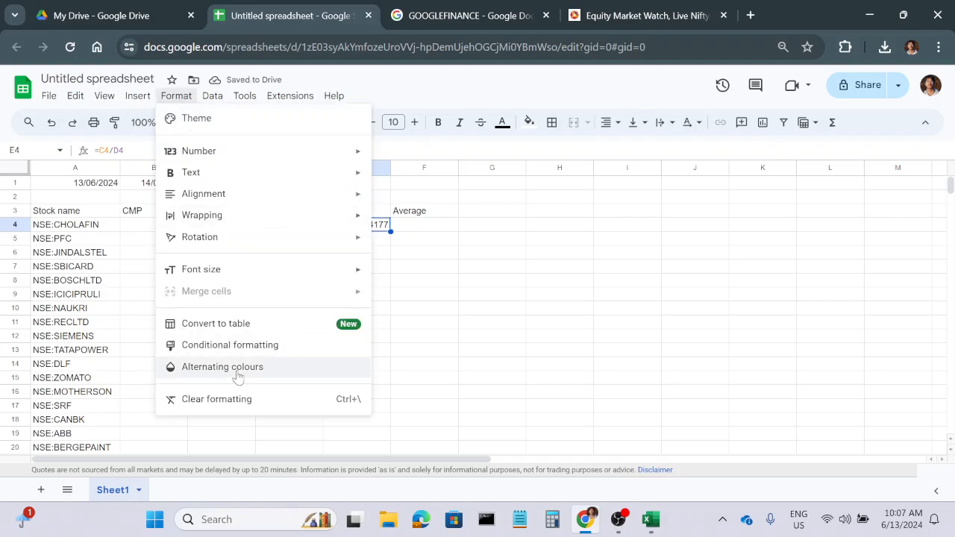
pyautogui.click(258, 347)
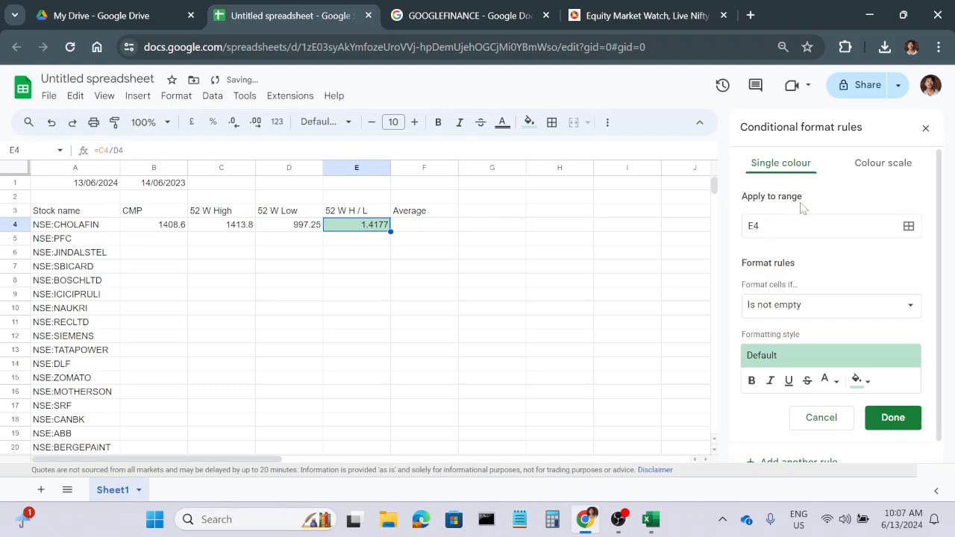
pyautogui.click(832, 308)
pyautogui.scroll(-2, 815, 392)
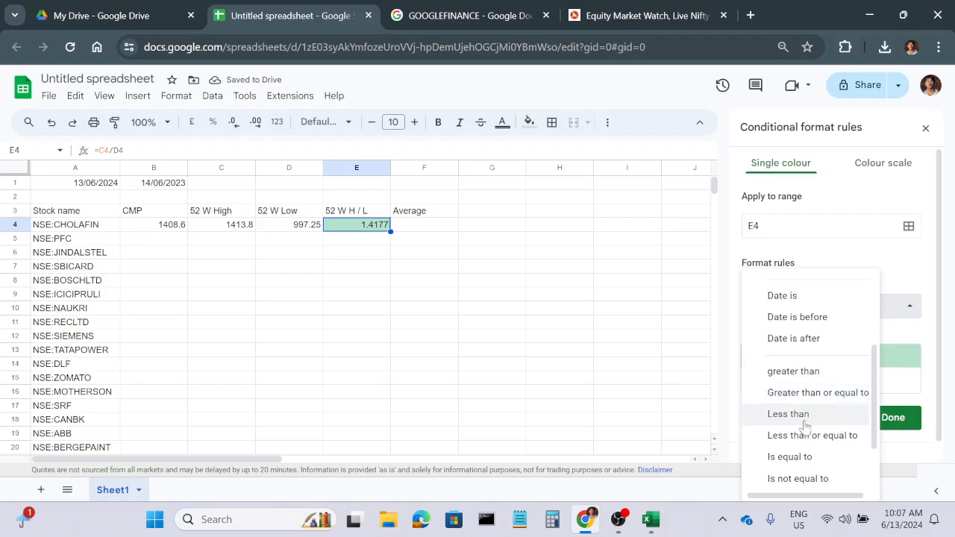
pyautogui.click(804, 415)
pyautogui.click(799, 336)
pyautogui.write('2')
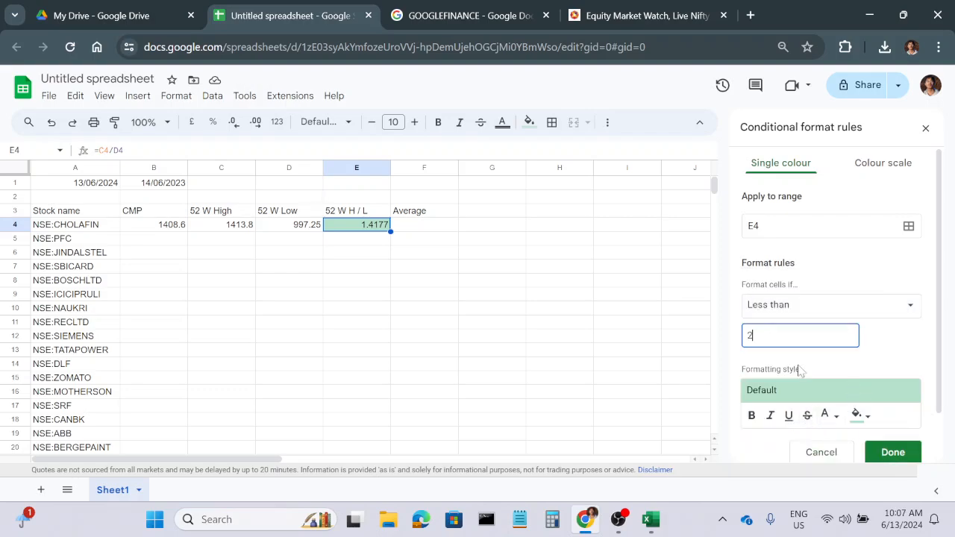
# Give the E4 conditional rule a bright green fill, save it, and close the rule settings.
pyautogui.click(858, 416)
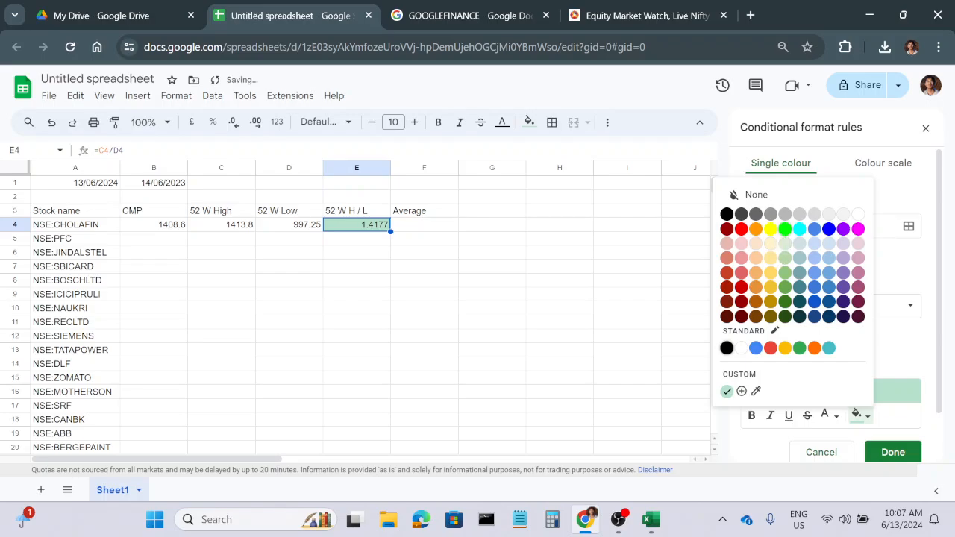
pyautogui.click(785, 228)
pyautogui.click(893, 452)
pyautogui.click(438, 313)
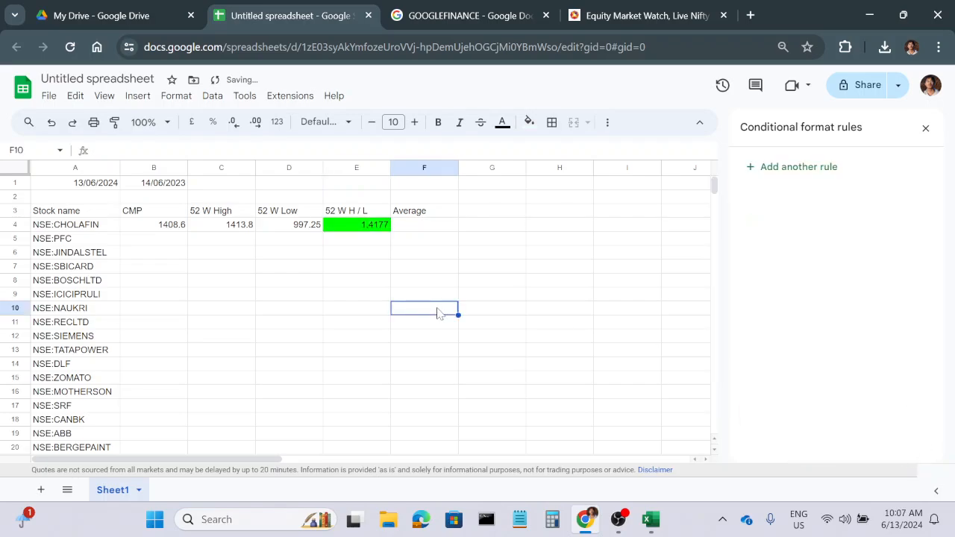
pyautogui.click(925, 127)
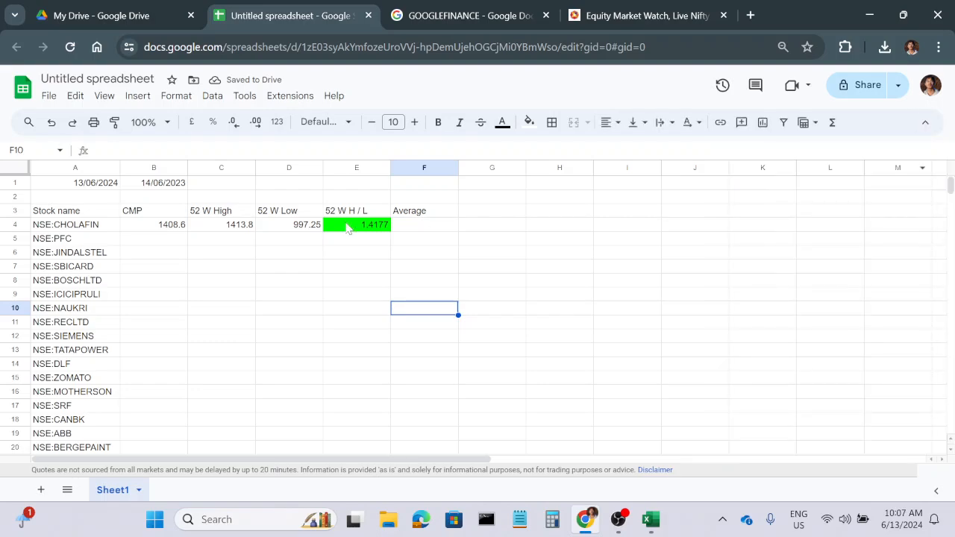
# Begin the formula in cell F4 under Average with =AVERAGE(QUERY( for the first stock.
pyautogui.click(415, 229)
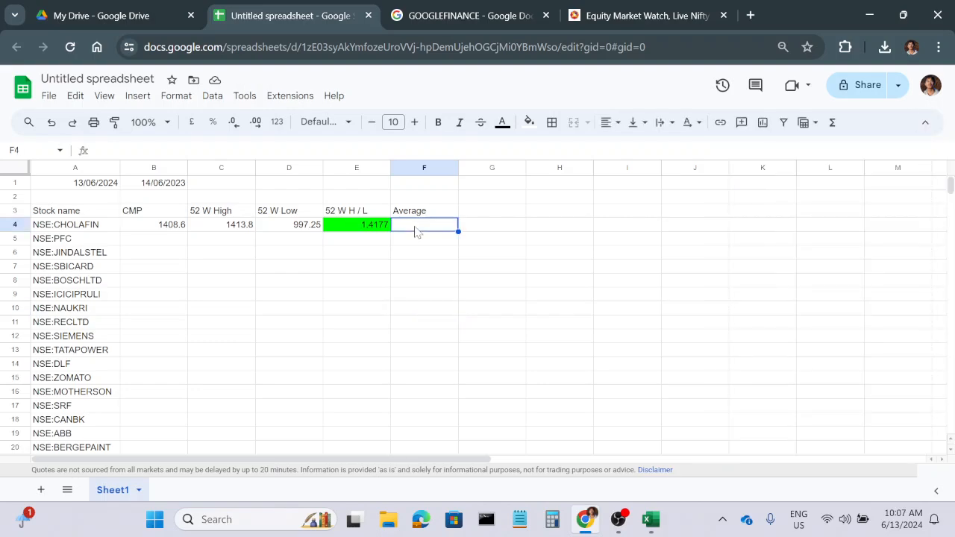
pyautogui.write('=')
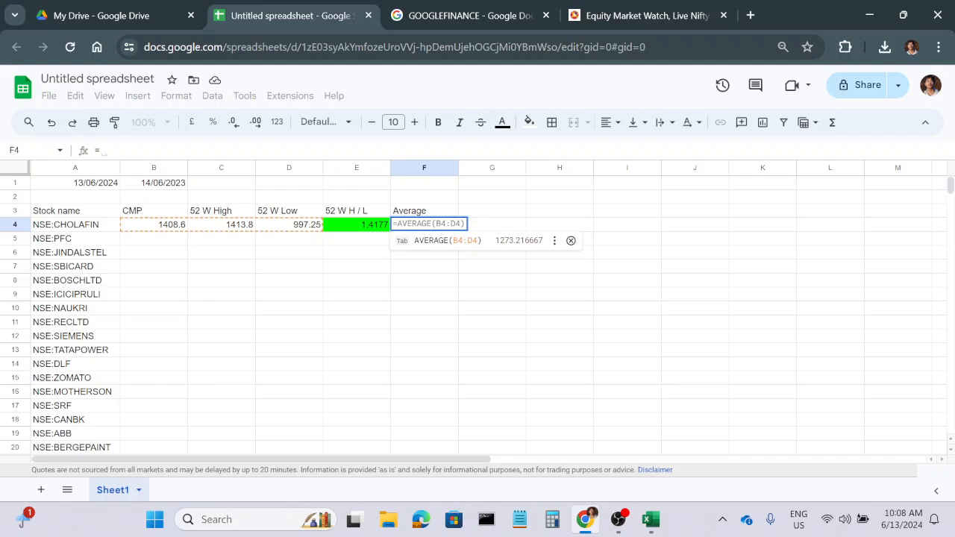
pyautogui.write('ave')
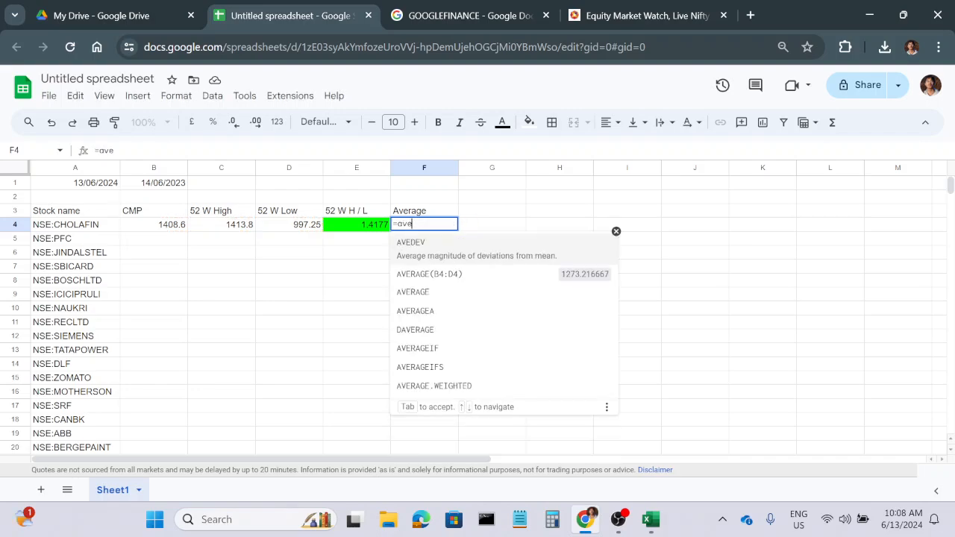
pyautogui.press('Down')
pyautogui.press('Down')
pyautogui.press('Tab')
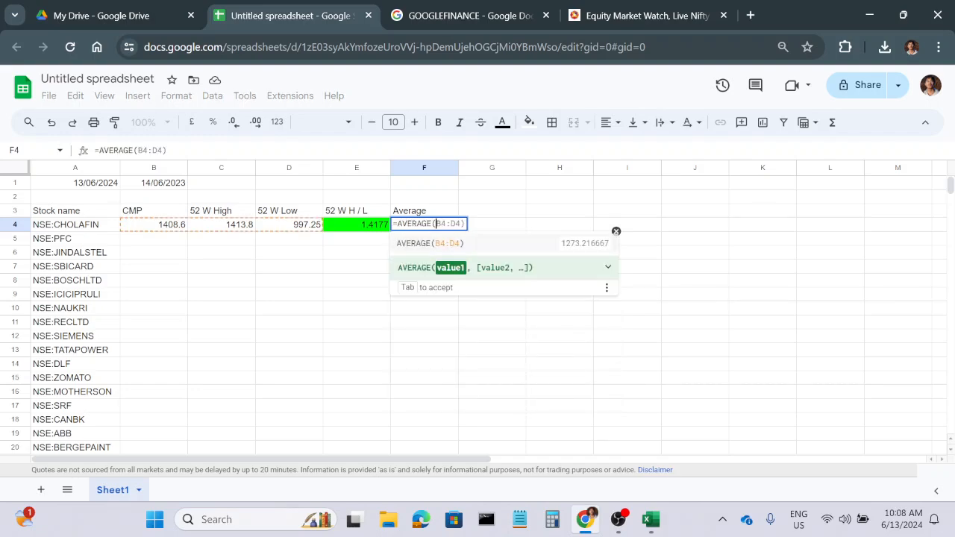
pyautogui.write('quer')
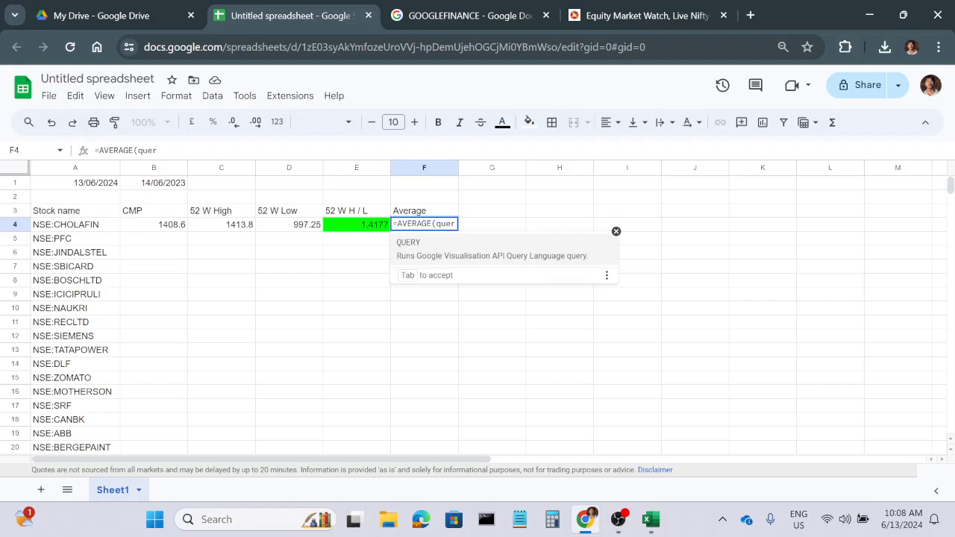
pyautogui.press('Tab')
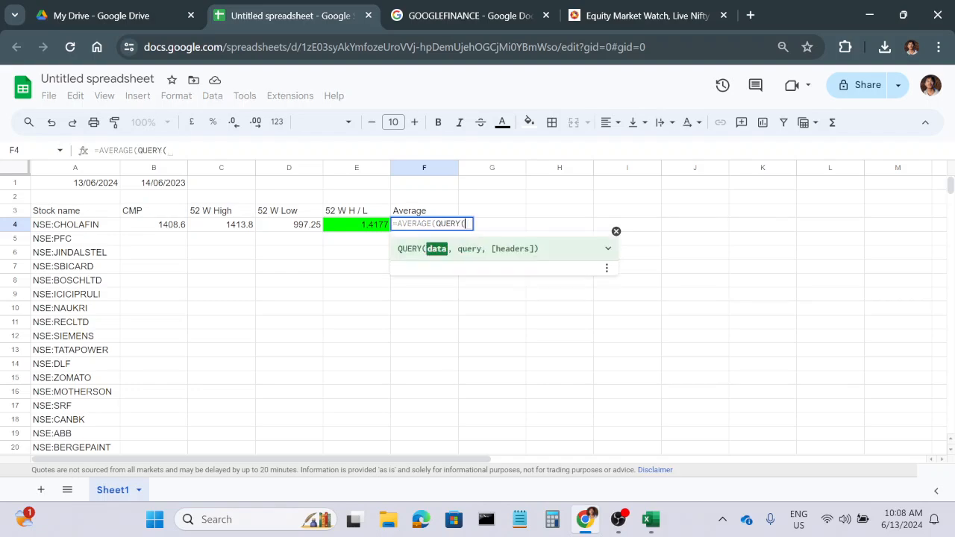
# Supply GOOGLEFINANCE(A4,"close",B1,A1) as the QUERY data inside the F4 average formula.
pyautogui.write('goo')
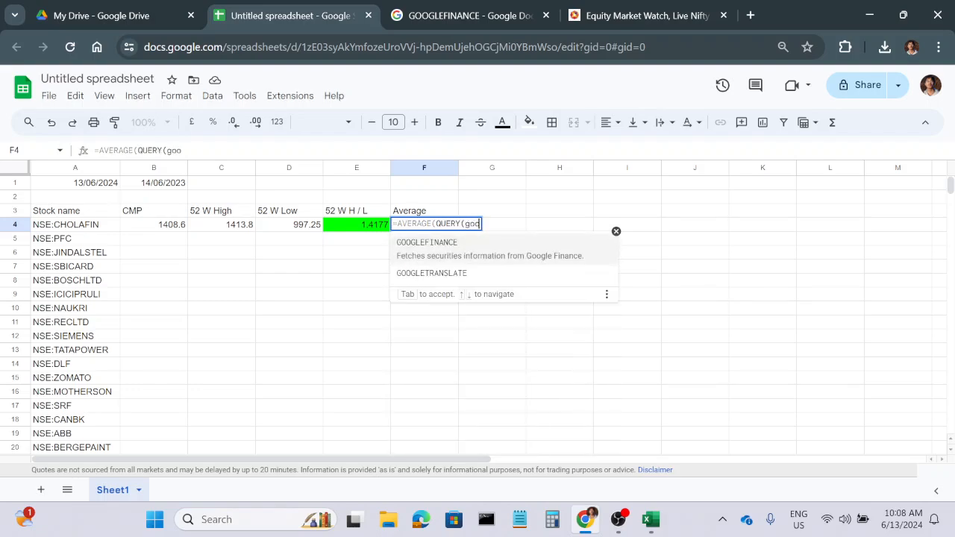
pyautogui.press('Tab')
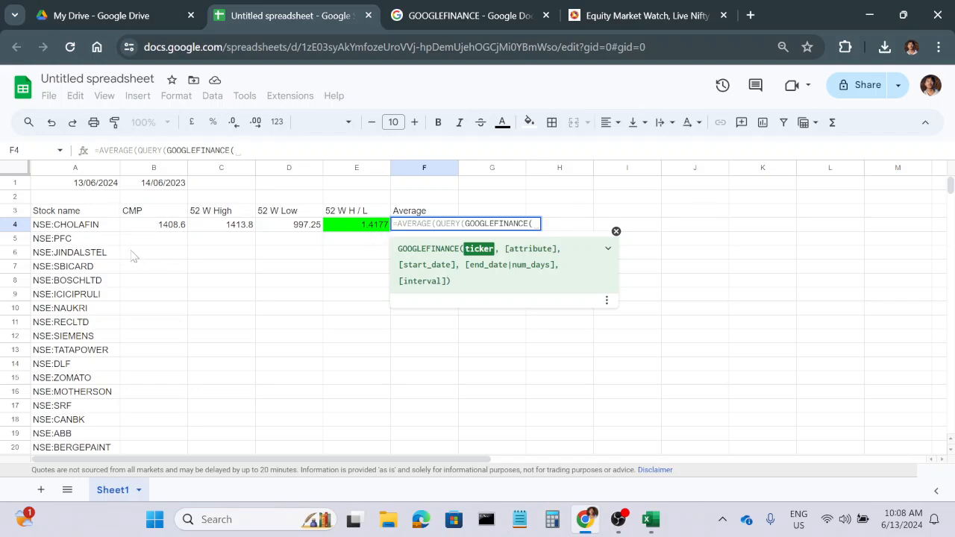
pyautogui.click(92, 226)
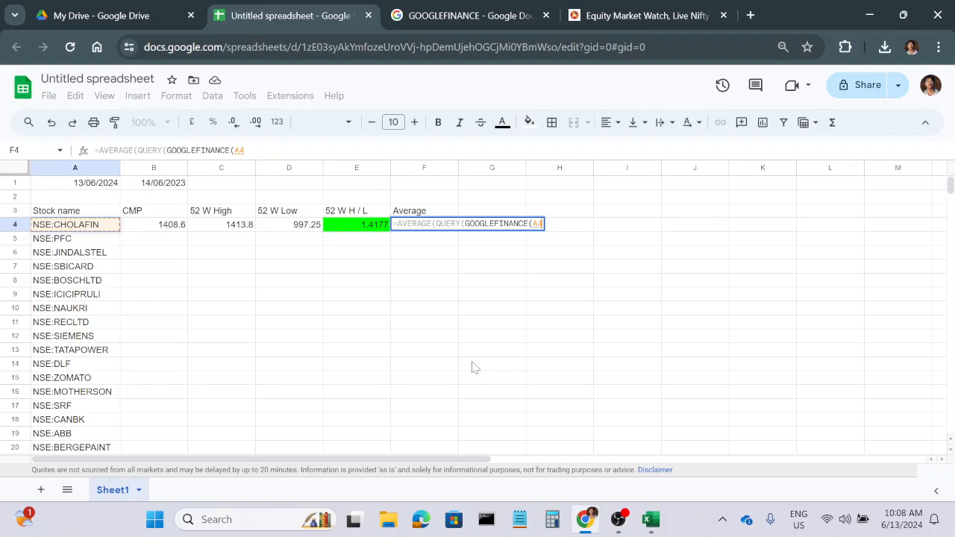
pyautogui.write(',')
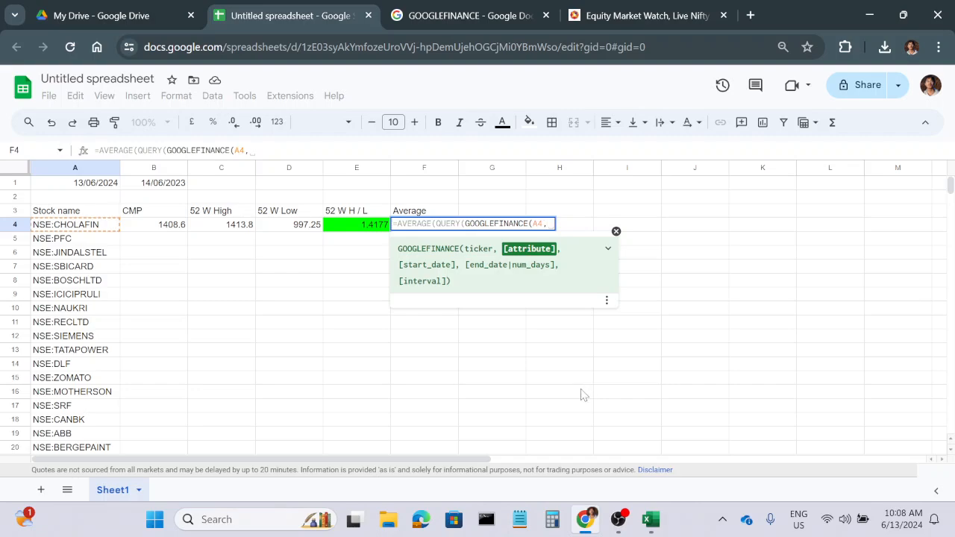
pyautogui.write('"')
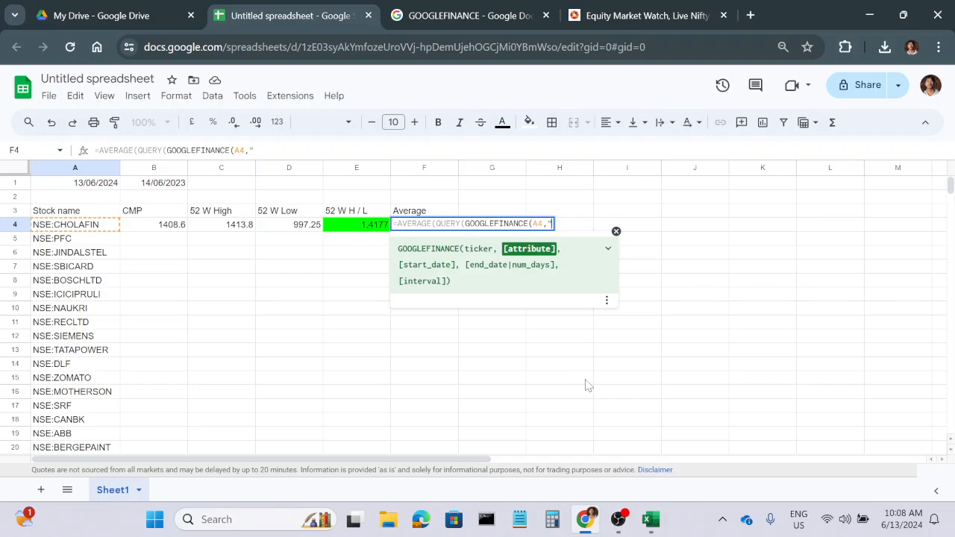
pyautogui.write('close",')
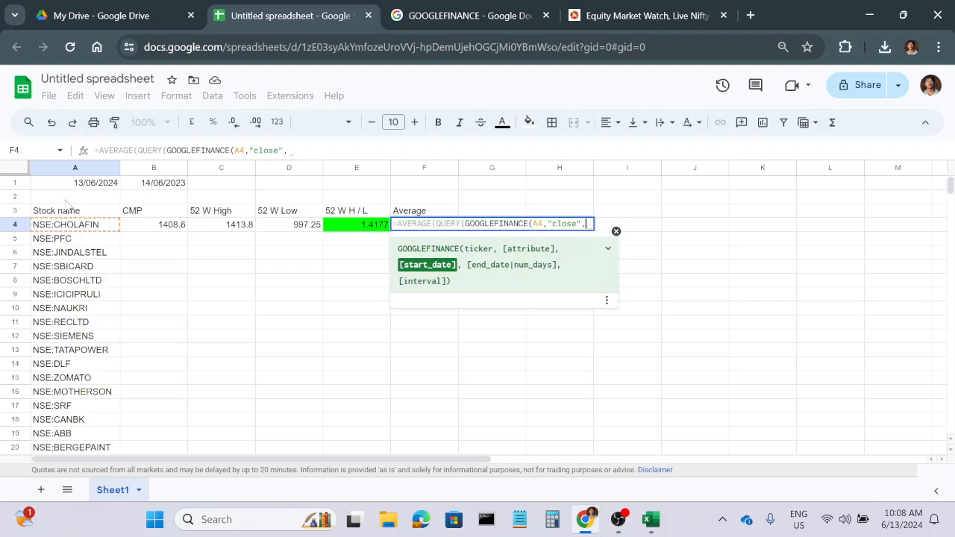
pyautogui.click(150, 189)
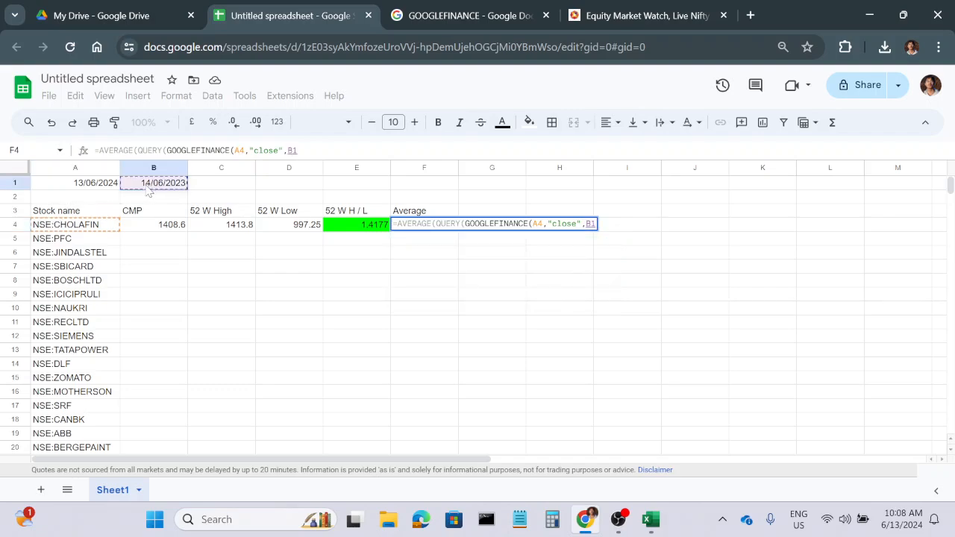
pyautogui.write(',')
pyautogui.click(93, 186)
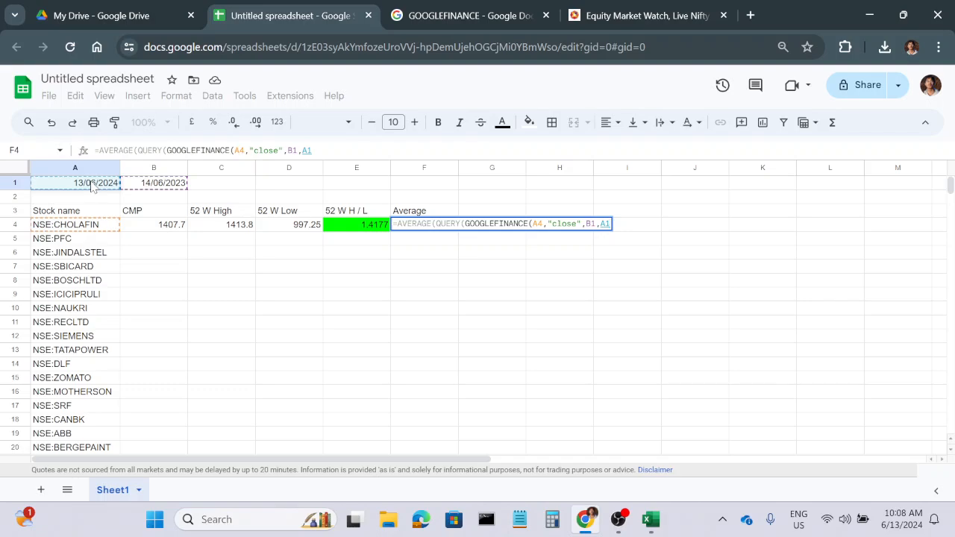
pyautogui.write(',')
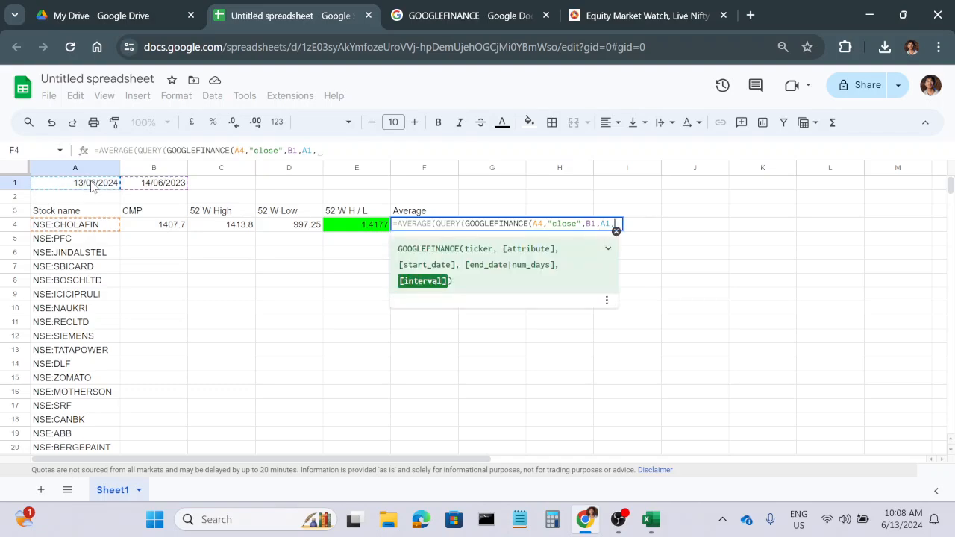
pyautogui.press('BackSpace')
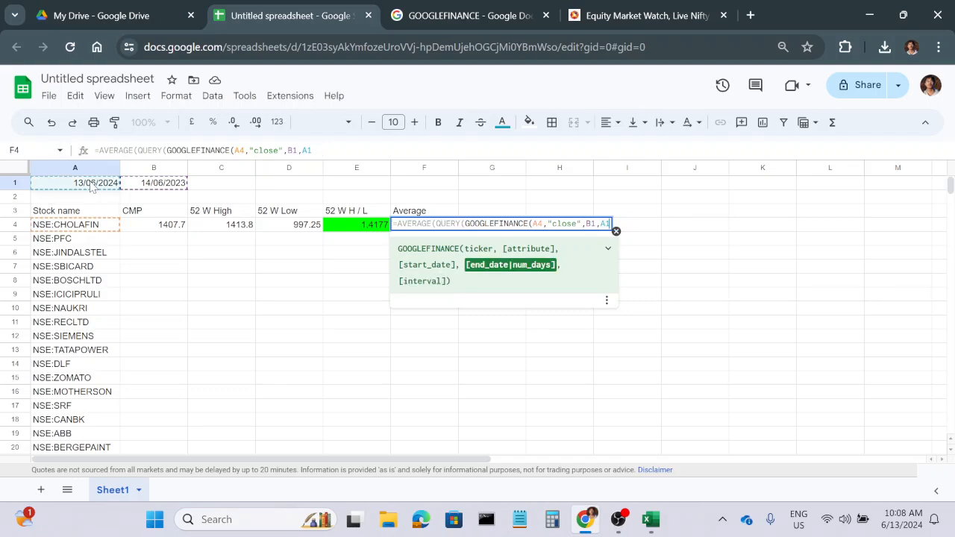
pyautogui.write(')')
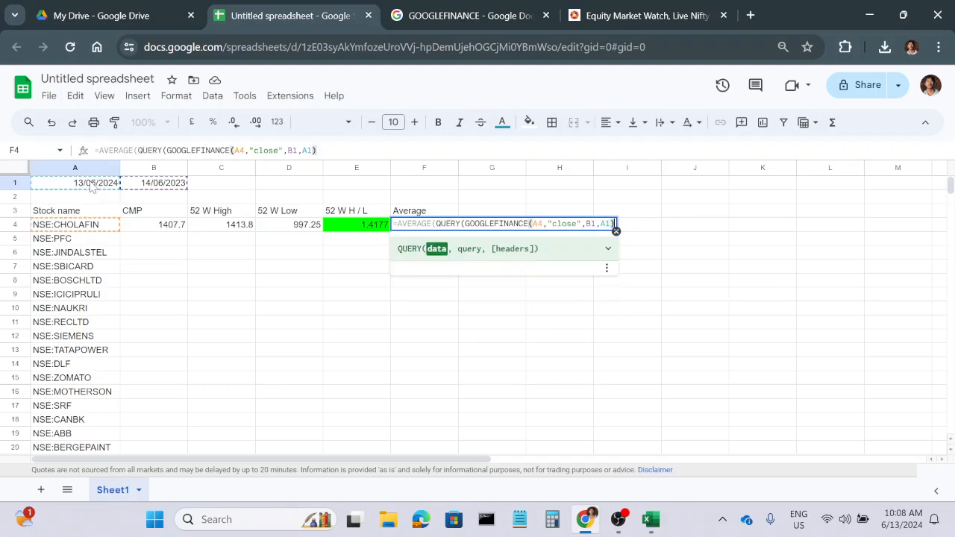
pyautogui.write(',')
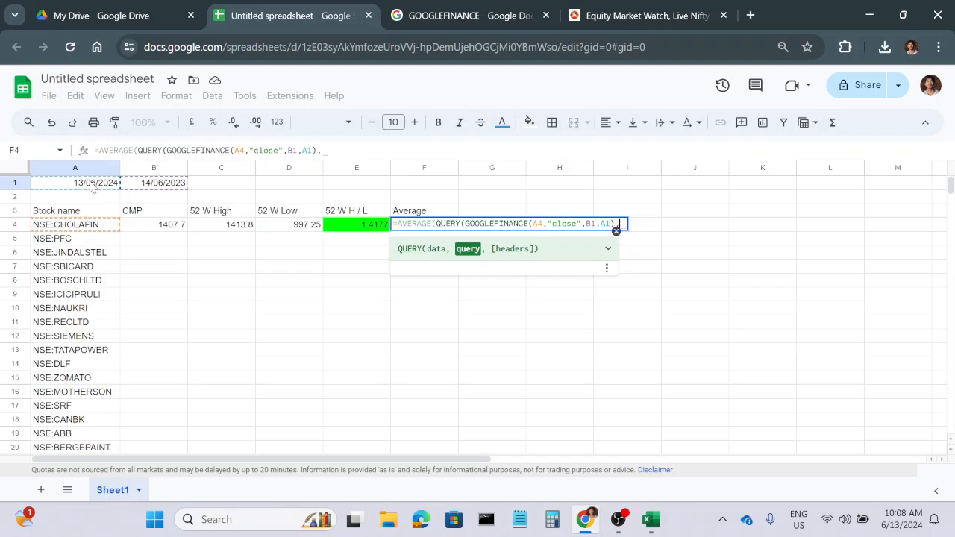
pyautogui.write('"')
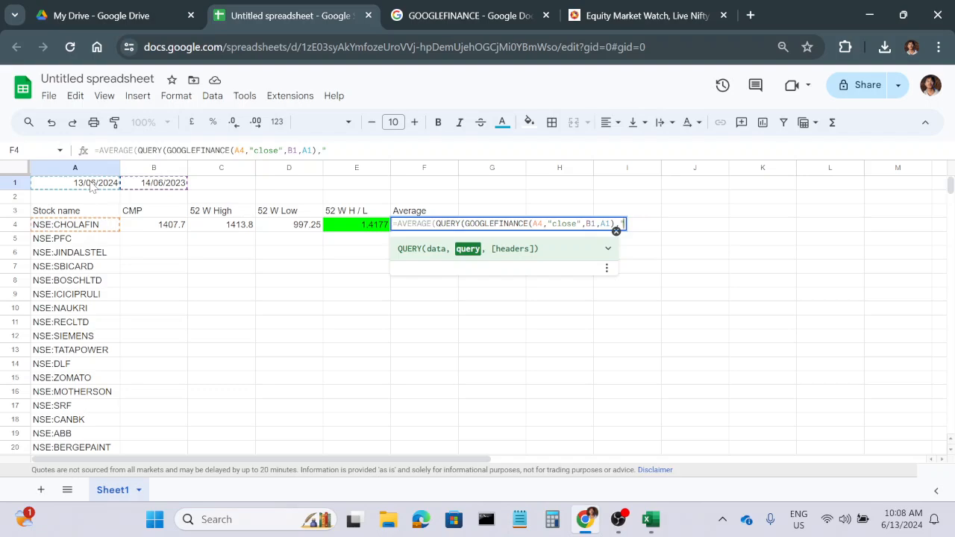
pyautogui.write('select Co')
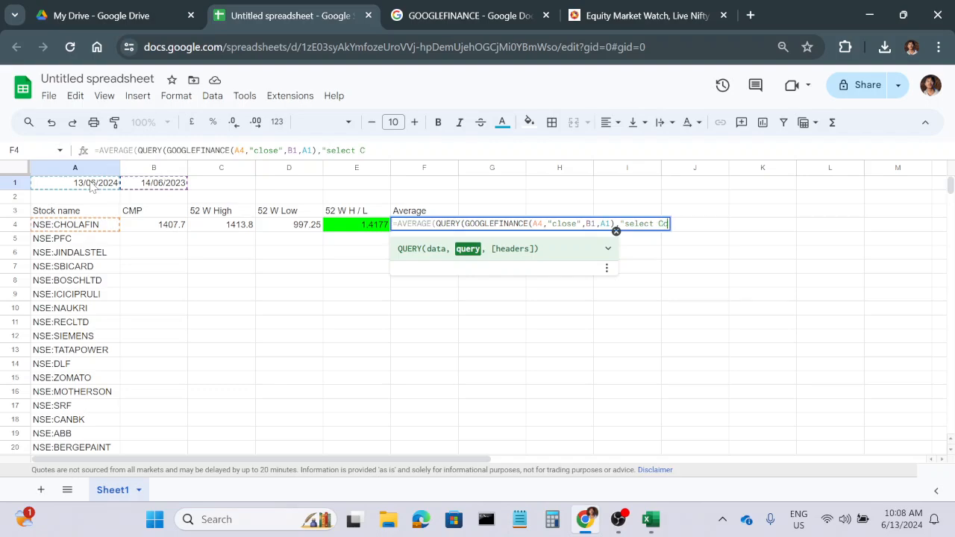
pyautogui.write('l2")')
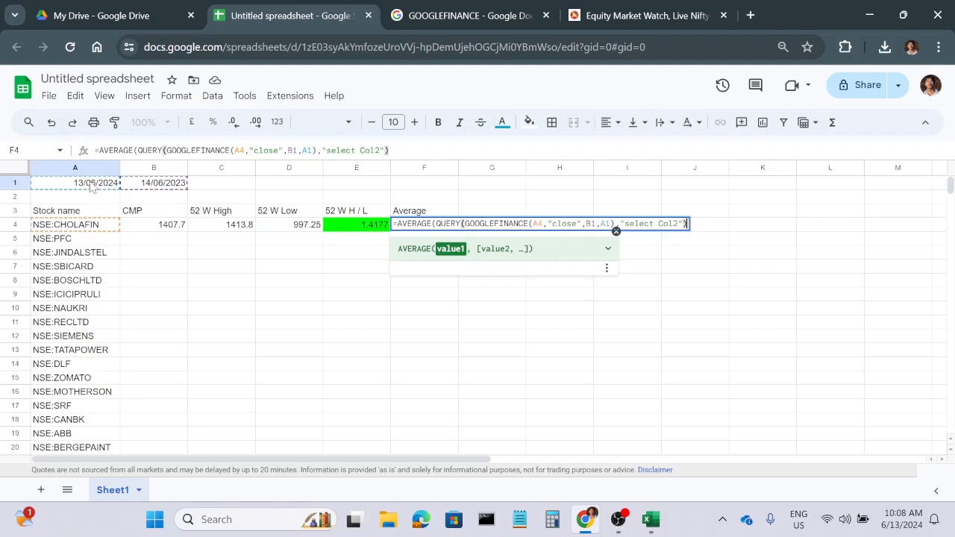
# Add "select Col2" as the query argument, complete the F4 average formula, and select that cell.
pyautogui.press('Return')
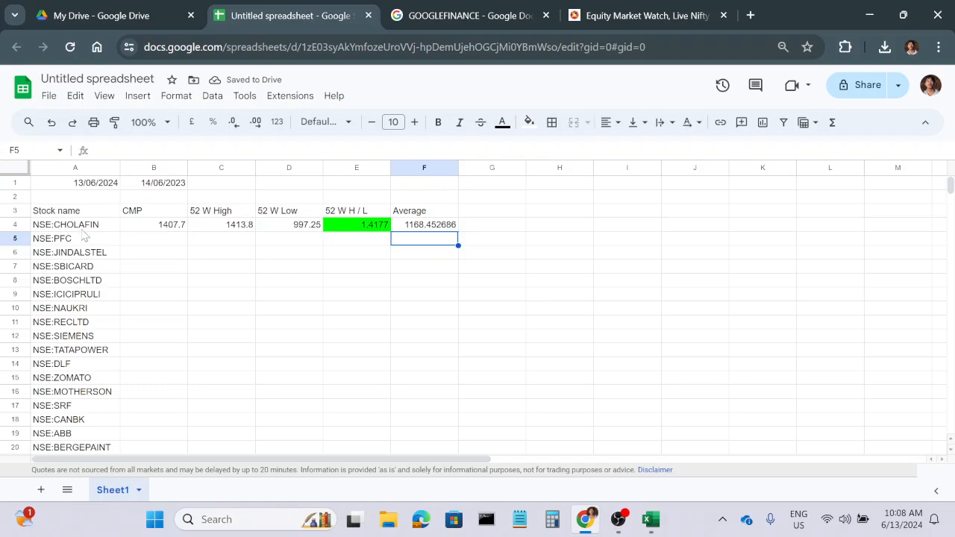
pyautogui.click(439, 232)
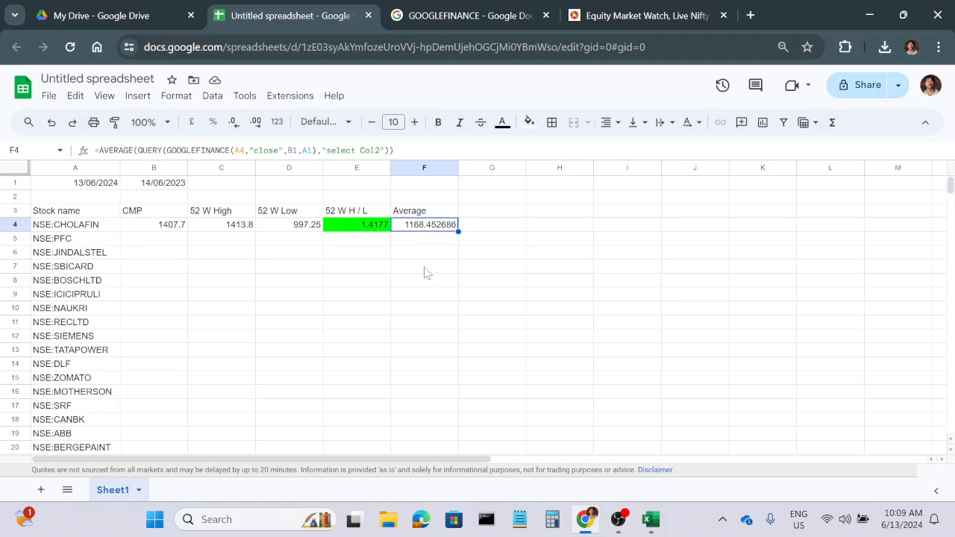
# Reduce the average value in F4 to two decimal places.
pyautogui.click(233, 123)
pyautogui.click(233, 123)
pyautogui.click(234, 123)
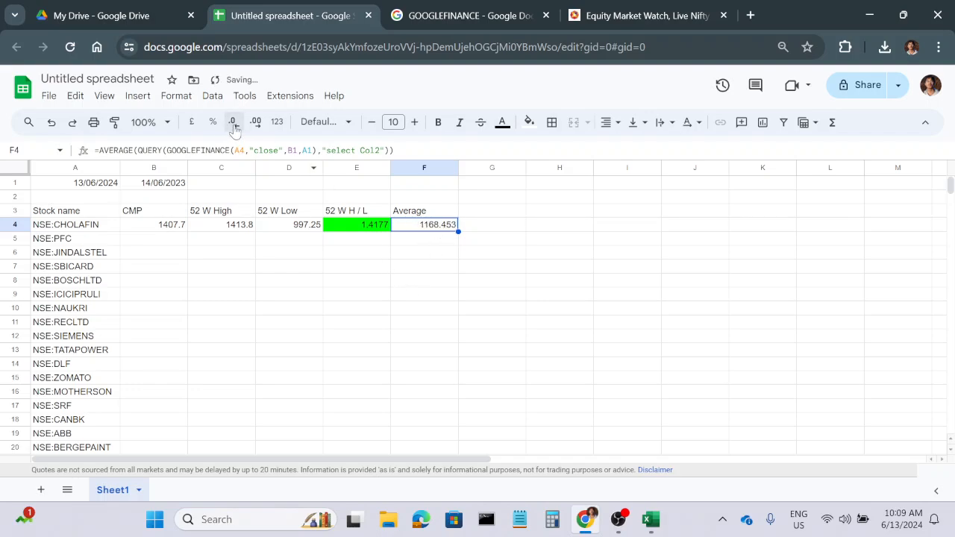
pyautogui.click(233, 123)
pyautogui.click(455, 312)
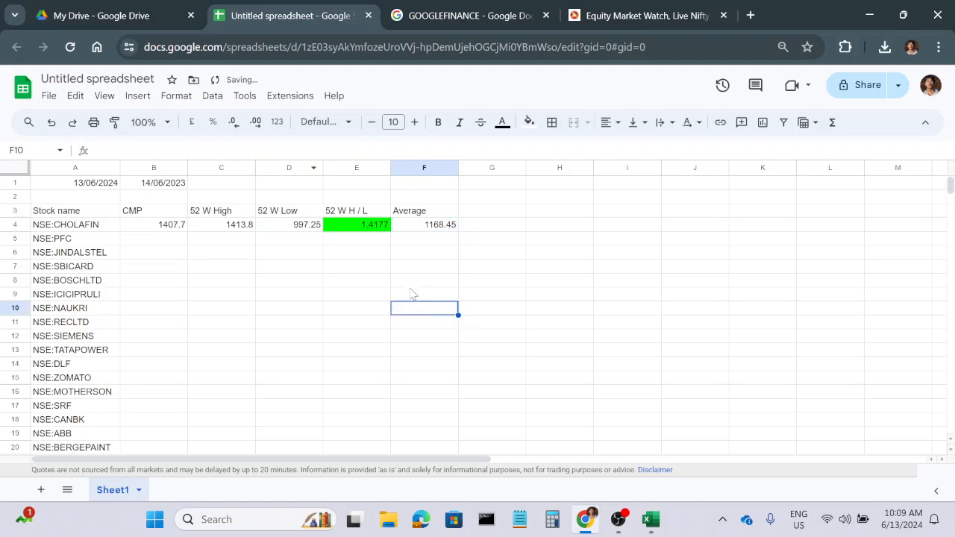
# Open the CHOLAFIN quote page from the NIFTY NEXT 50 list on the NSE website.
pyautogui.click(82, 228)
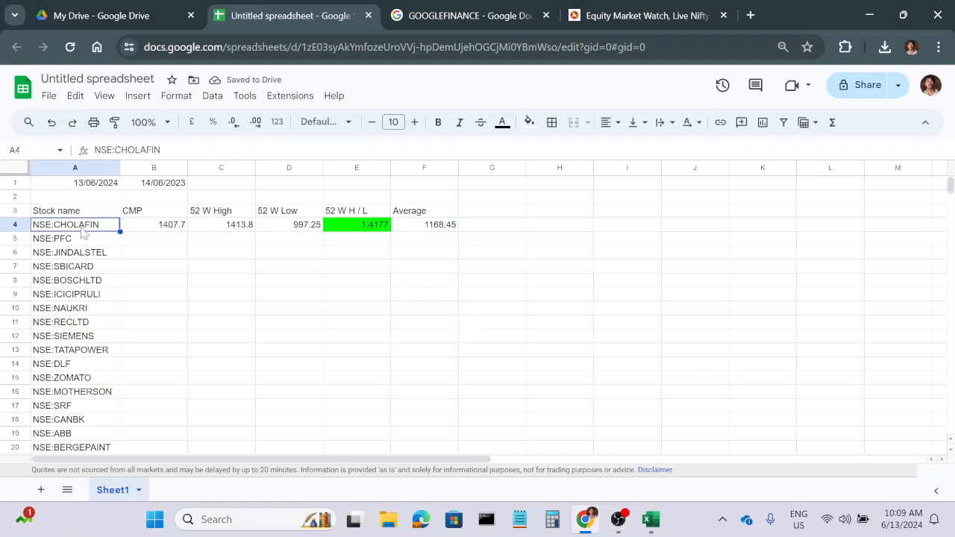
pyautogui.click(664, 15)
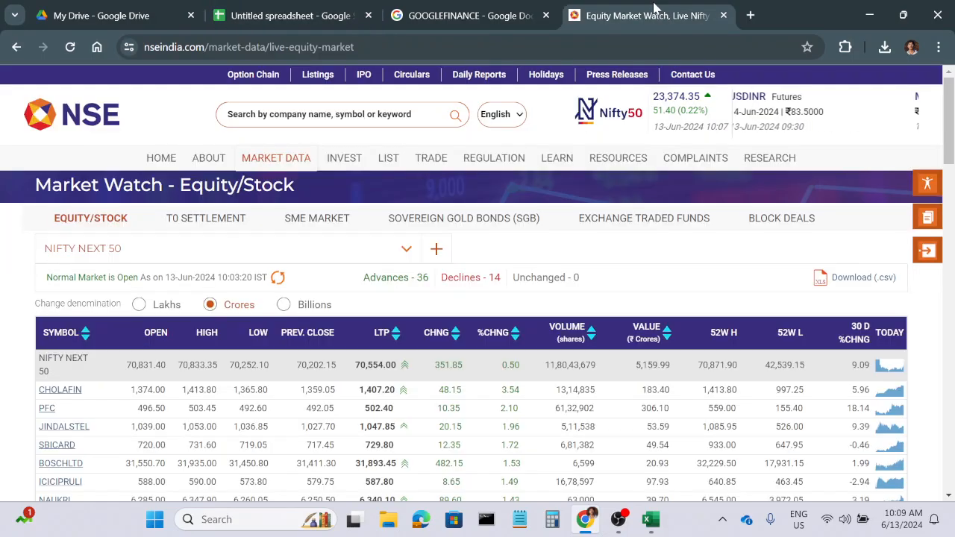
pyautogui.click(58, 390)
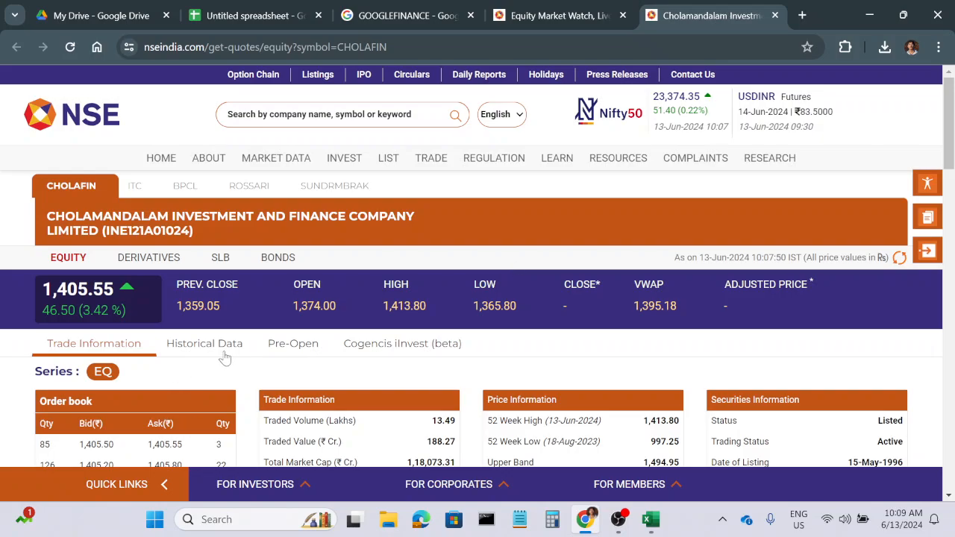
# Filter CHOLAFIN's historical trade data to the 1Y period and download it as a CSV file.
pyautogui.click(228, 349)
pyautogui.click(270, 411)
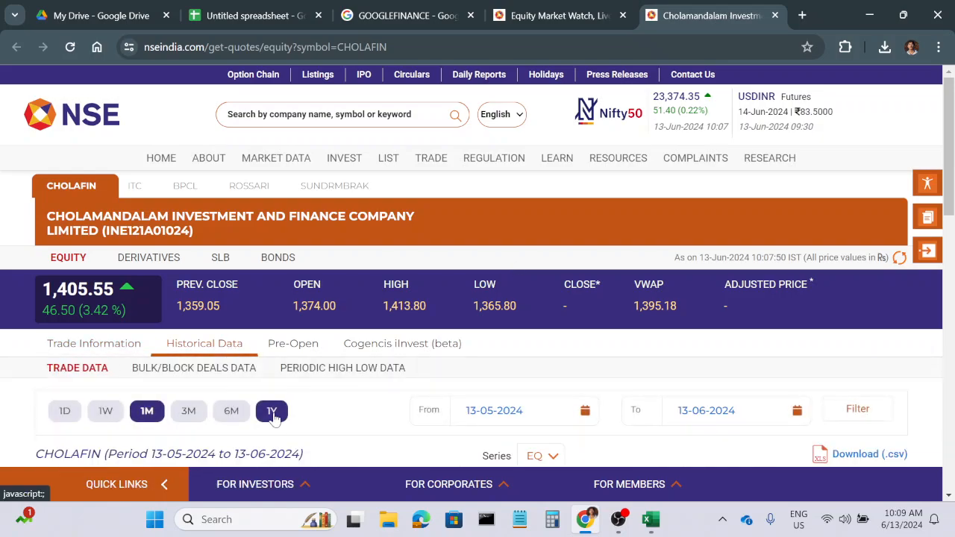
pyautogui.click(867, 410)
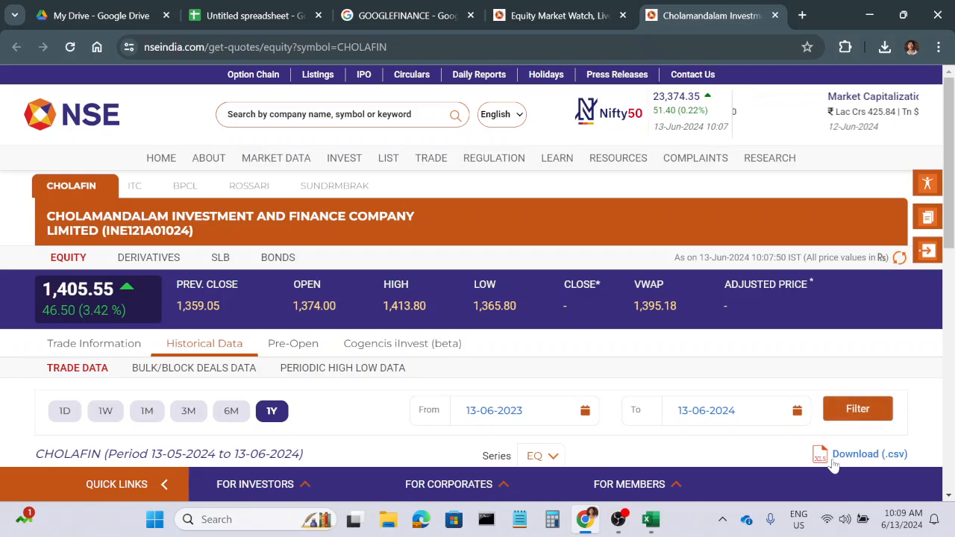
pyautogui.click(858, 457)
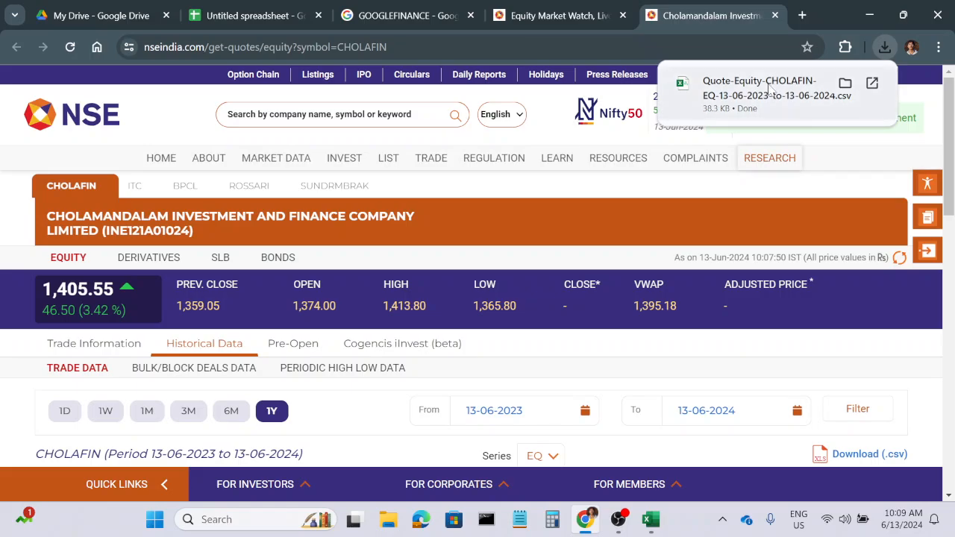
# Open the downloaded CHOLAFIN CSV in Excel and check the average of all values in the close column.
pyautogui.click(772, 86)
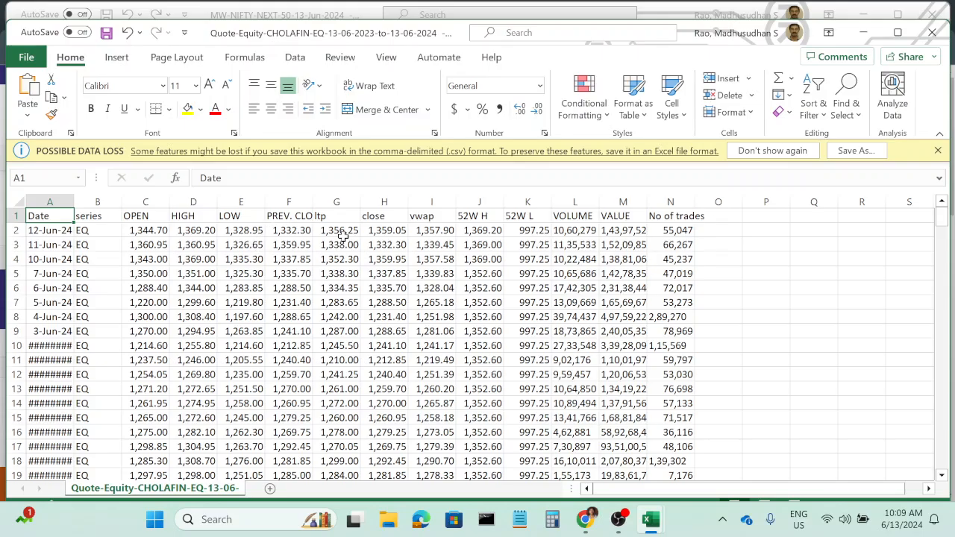
pyautogui.moveTo(383, 234); pyautogui.dragTo(383, 446)
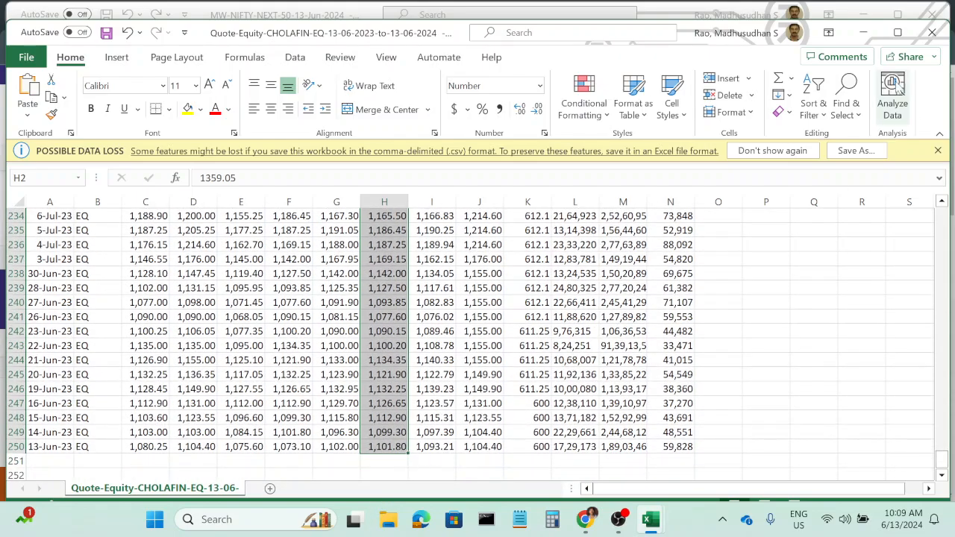
pyautogui.click(898, 32)
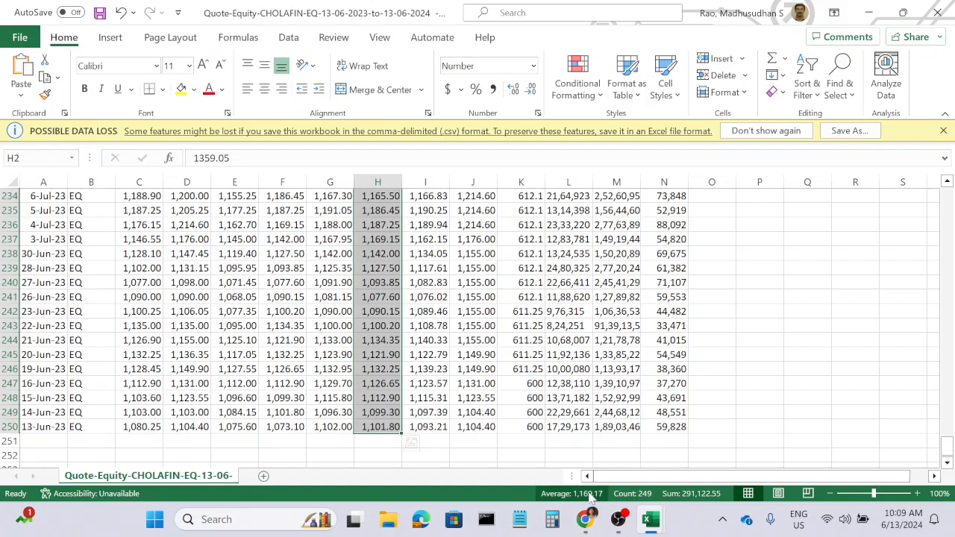
# Switch back to the Google Sheets spreadsheet in Chrome and compare the CHOLAFIN average in F4.
pyautogui.moveTo(651, 520)
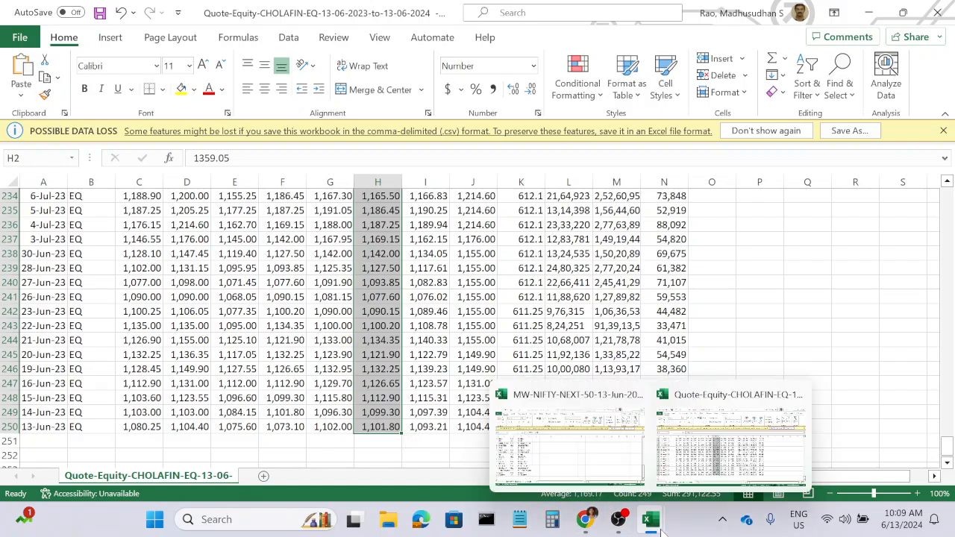
pyautogui.click(584, 453)
pyautogui.moveTo(584, 519)
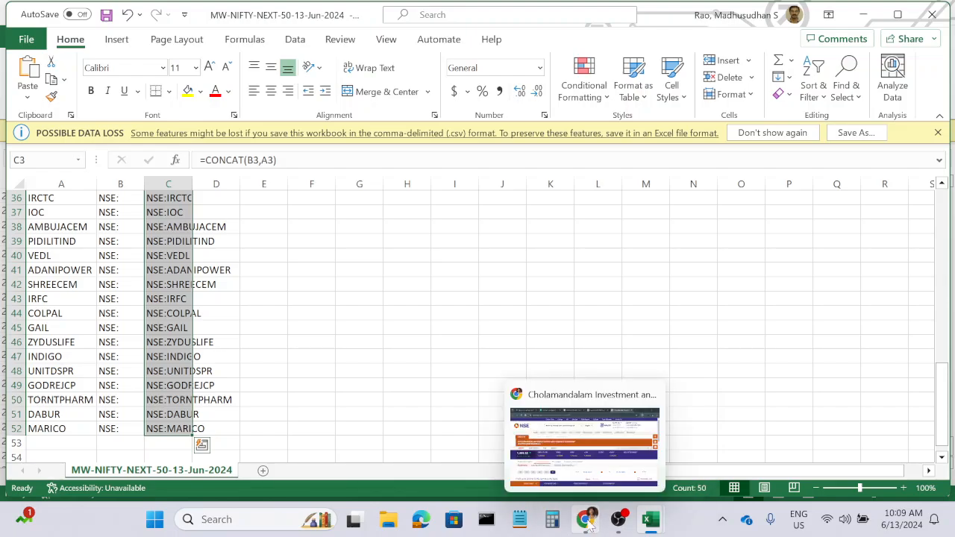
pyautogui.click(581, 429)
pyautogui.click(255, 18)
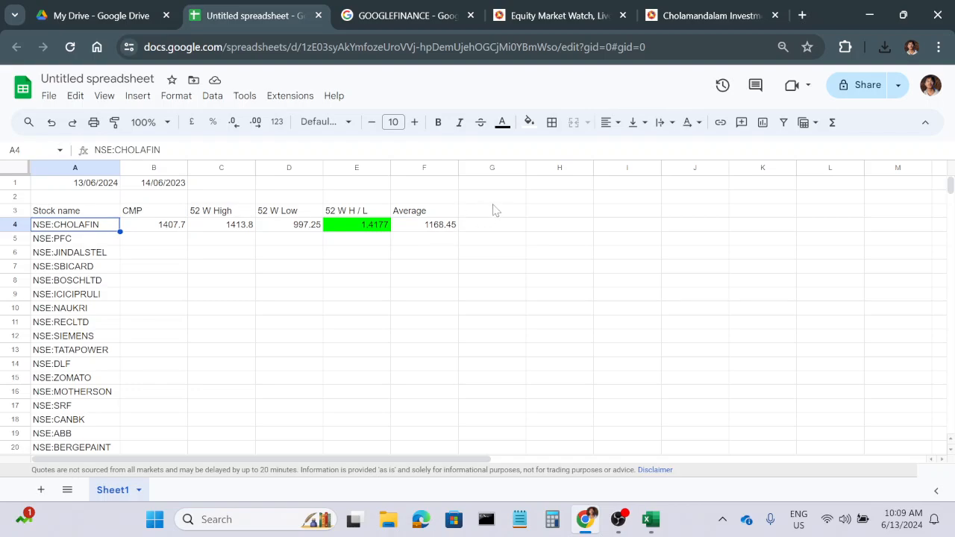
pyautogui.click(440, 231)
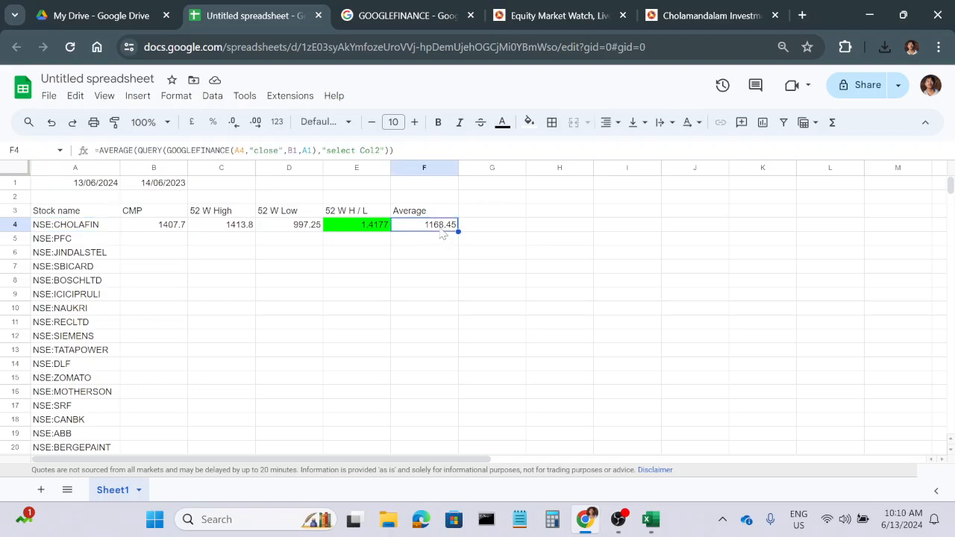
# Add the column headers Buy Band H in G3 and Buy Band L in H3.
pyautogui.click(493, 214)
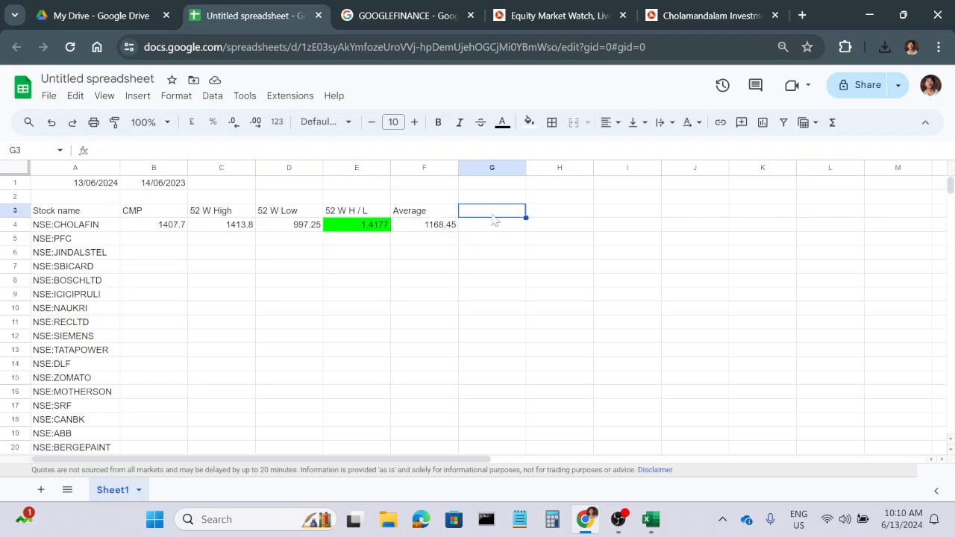
pyautogui.write('Bu')
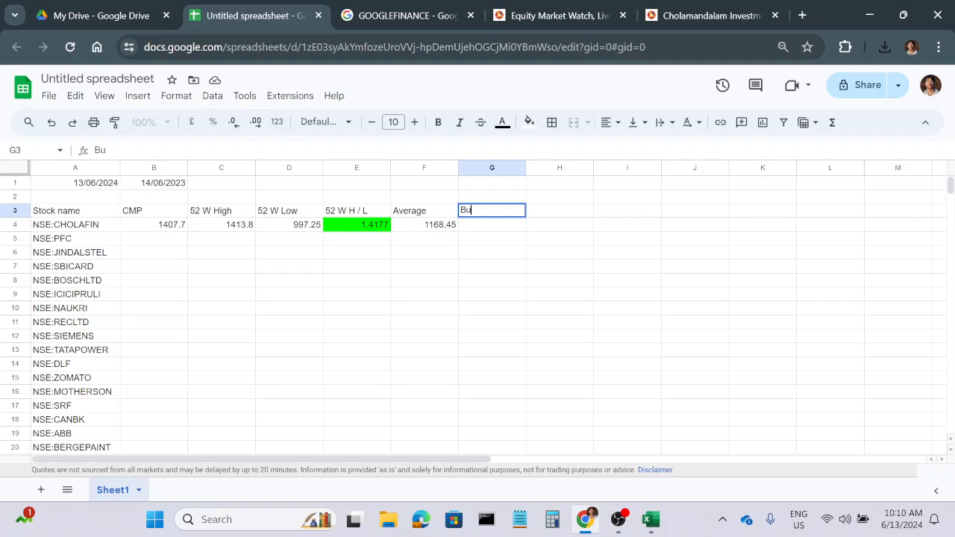
pyautogui.press('Escape')
pyautogui.write('Buy Band')
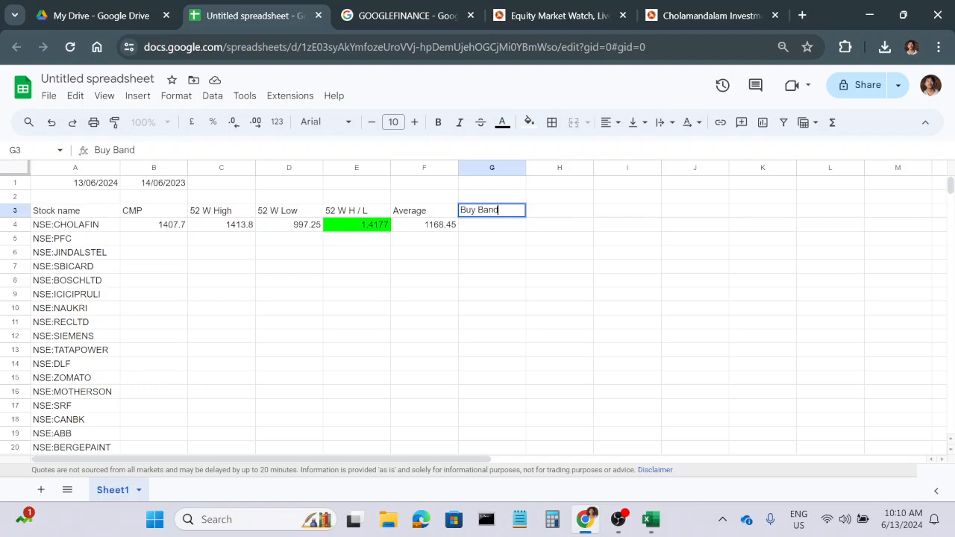
pyautogui.write(' H')
pyautogui.press('Tab')
pyautogui.write('Buy')
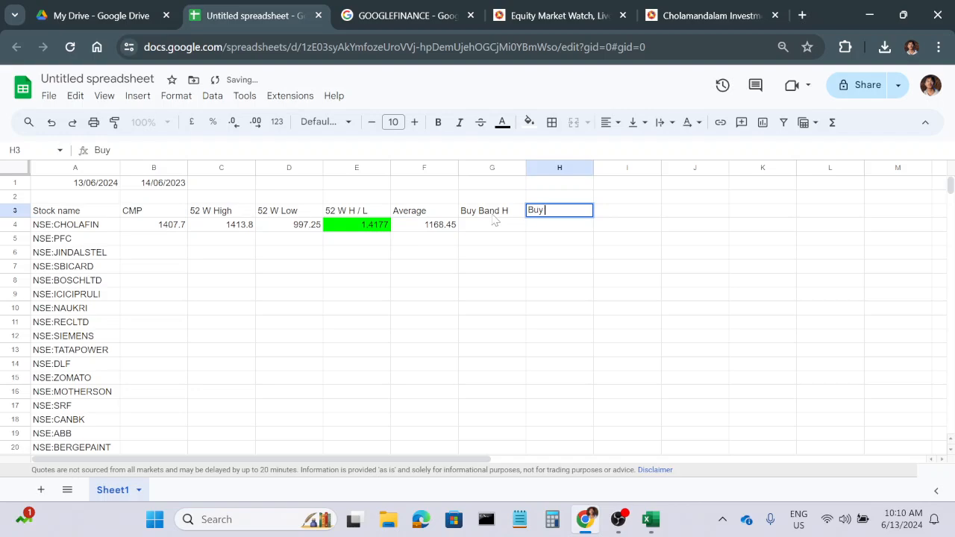
pyautogui.write(' Band L')
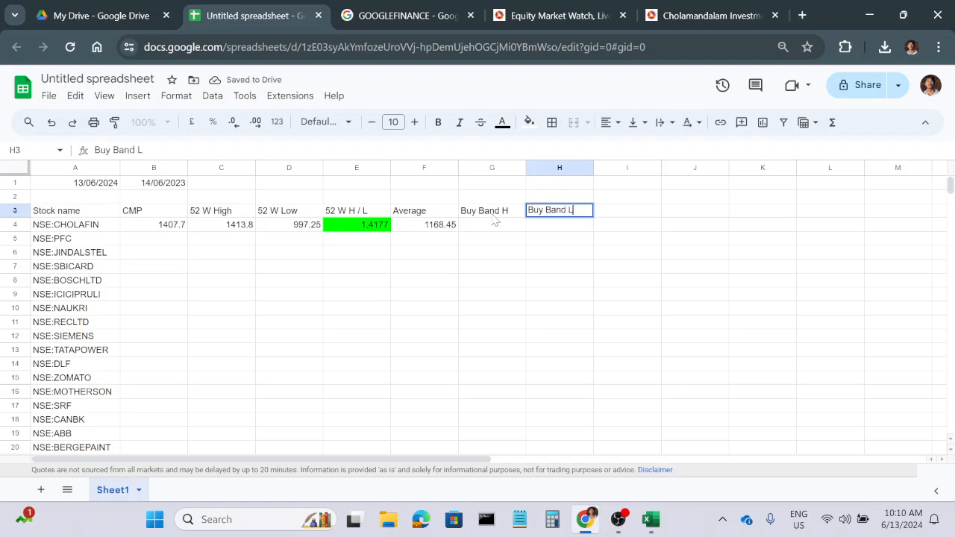
pyautogui.press('Return')
# Enter =F4-F4*15% in G4 as CHOLAFIN's Buy Band H value.
pyautogui.click(486, 230)
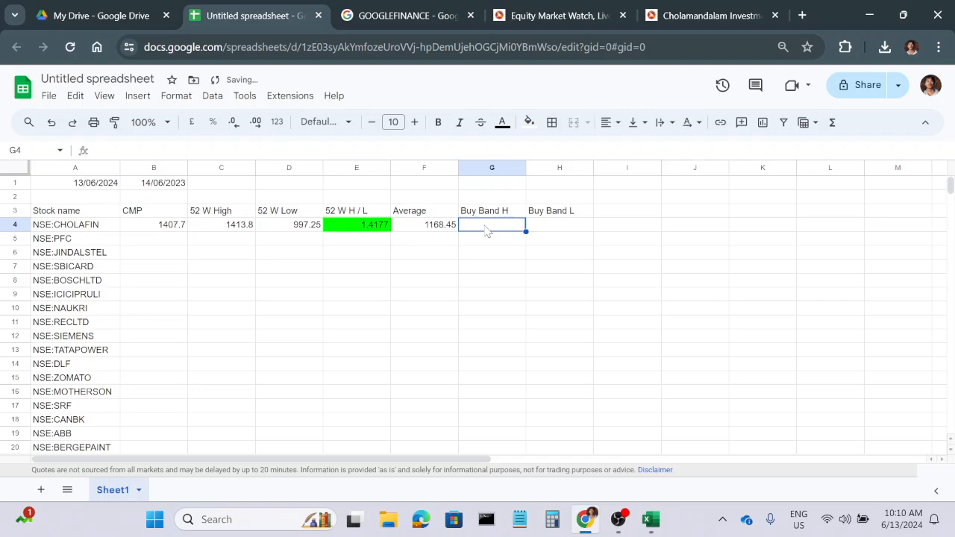
pyautogui.write('=')
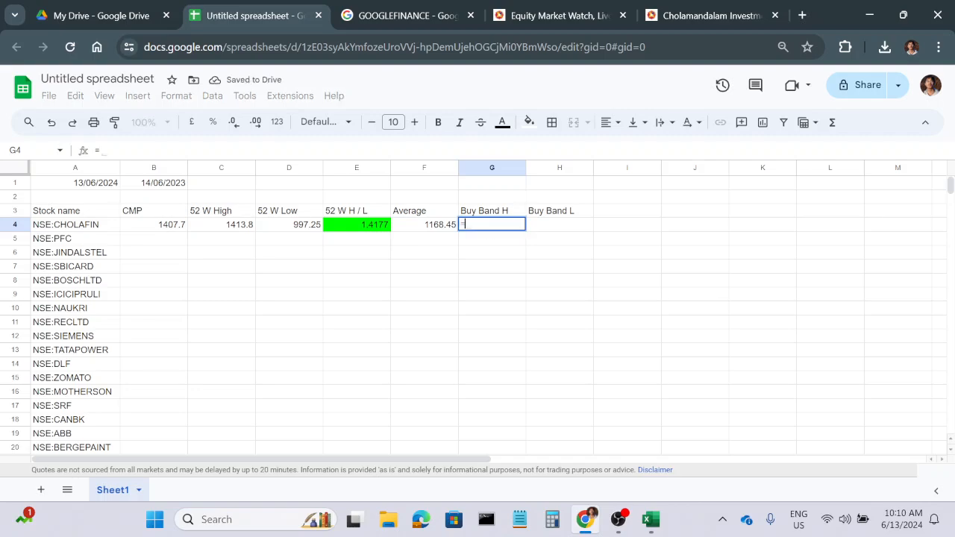
pyautogui.press('Left')
pyautogui.write('-')
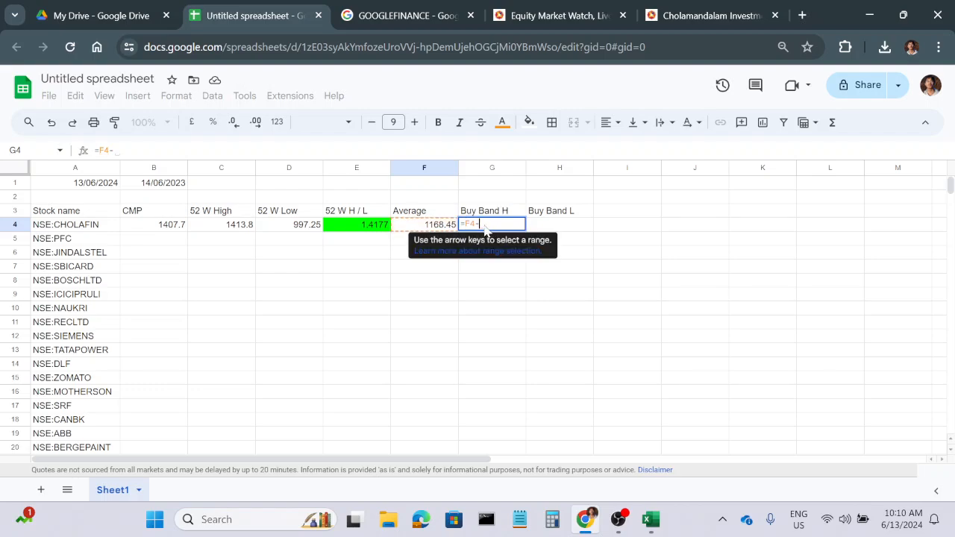
pyautogui.press('Left')
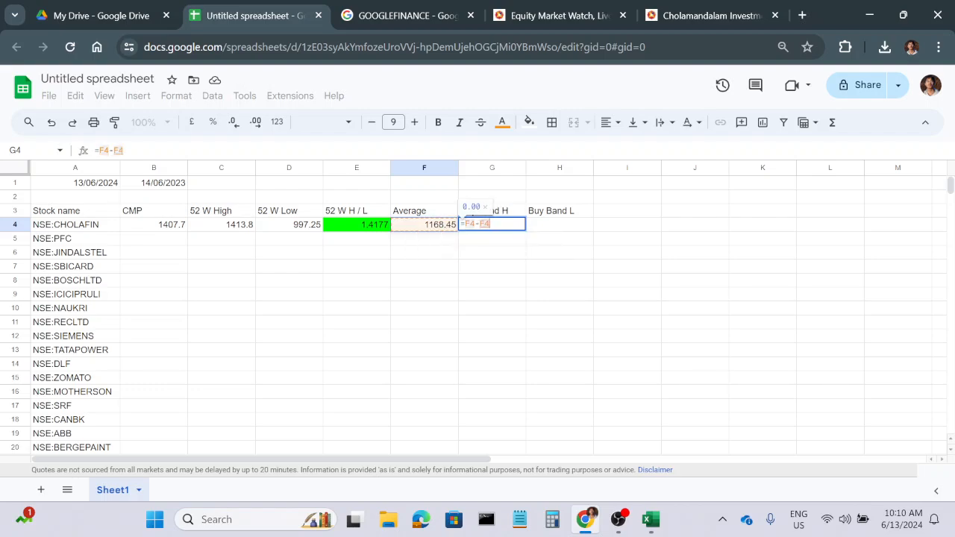
pyautogui.write('*1')
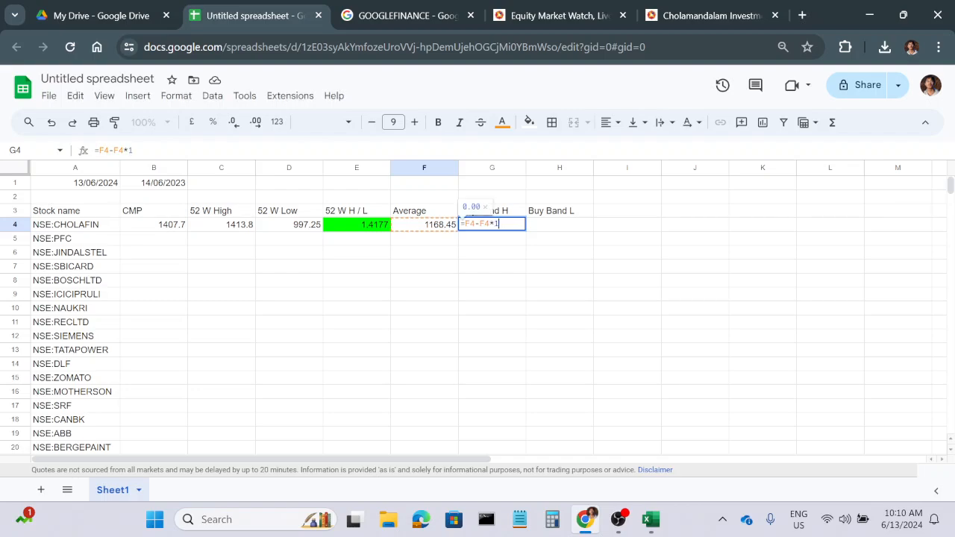
pyautogui.write('5%')
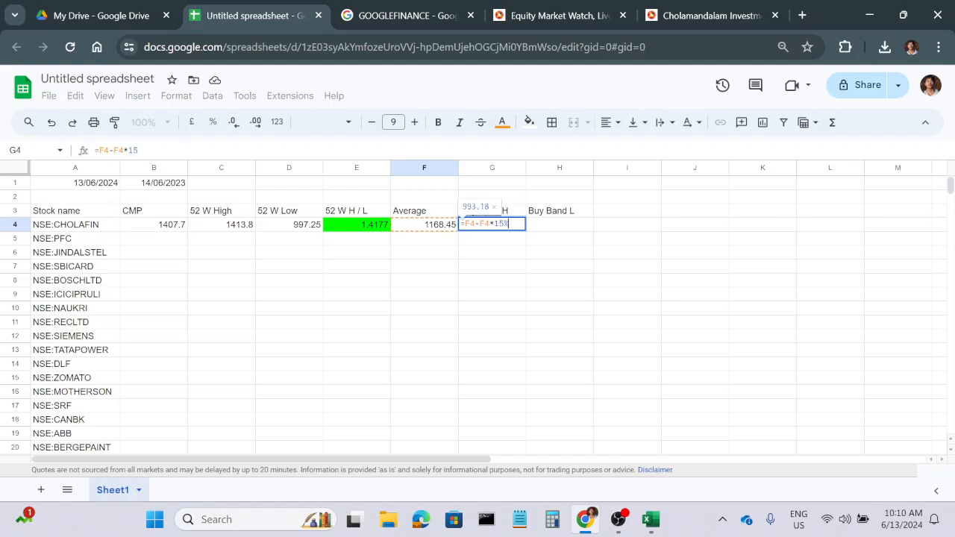
pyautogui.press('Return')
# Enter =F4-F4*20% in H4 as CHOLAFIN's Buy Band L value.
pyautogui.click(558, 225)
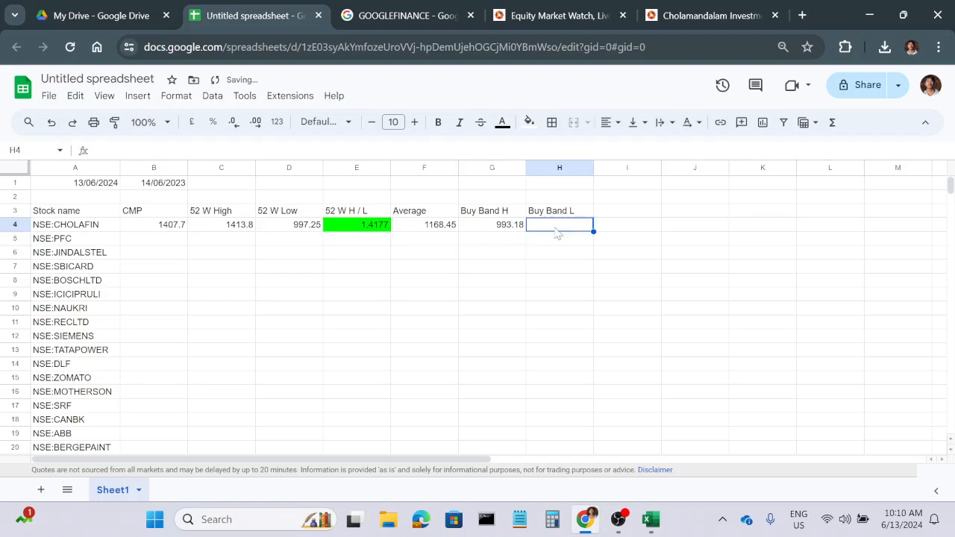
pyautogui.write('=')
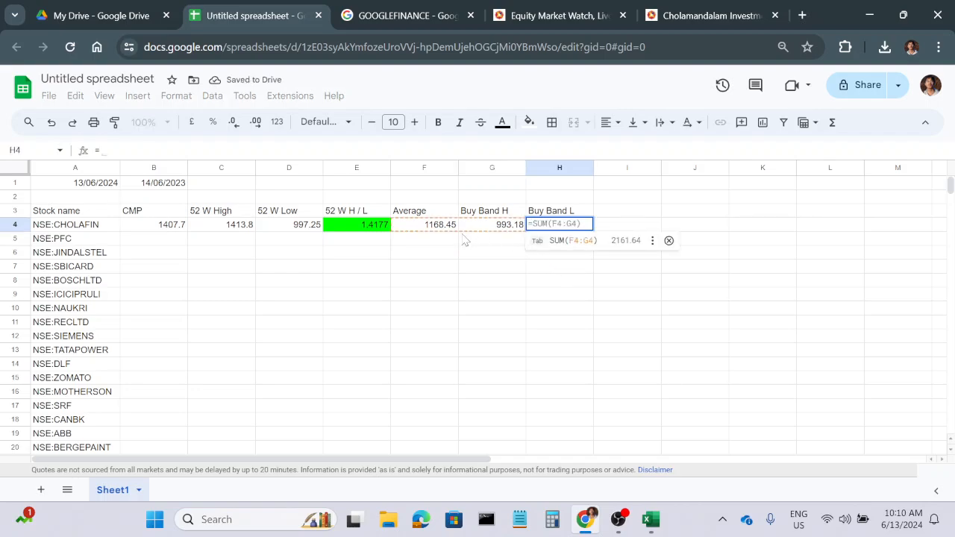
pyautogui.click(433, 228)
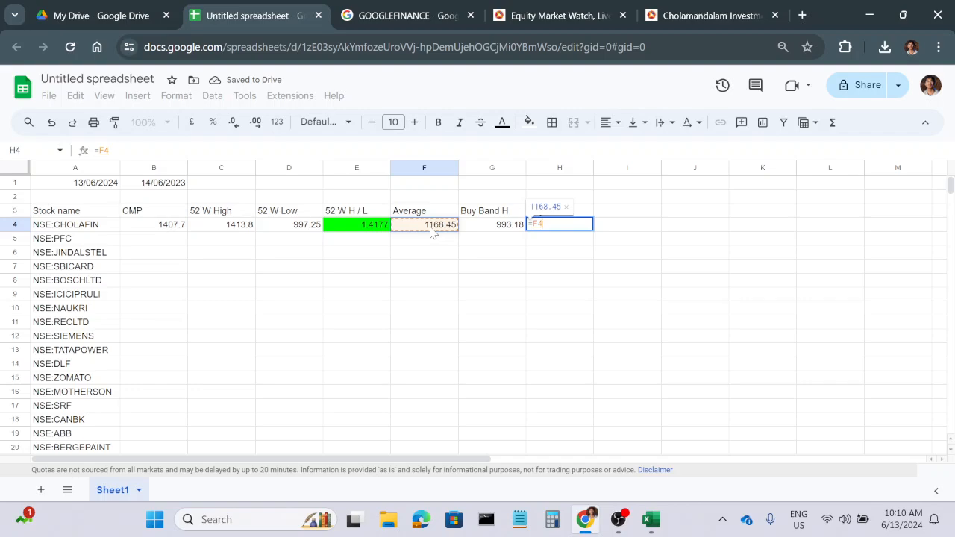
pyautogui.write('-')
pyautogui.write('E4')
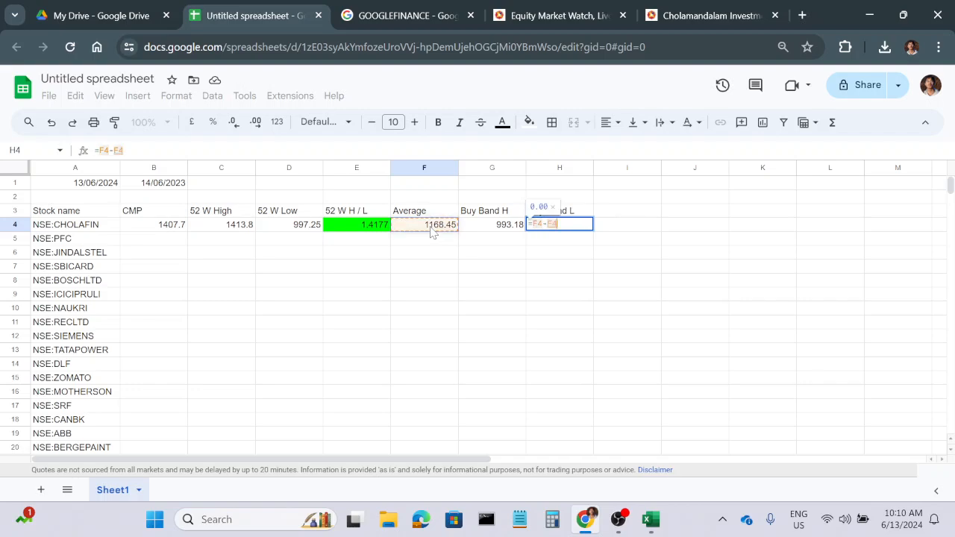
pyautogui.write('*20%')
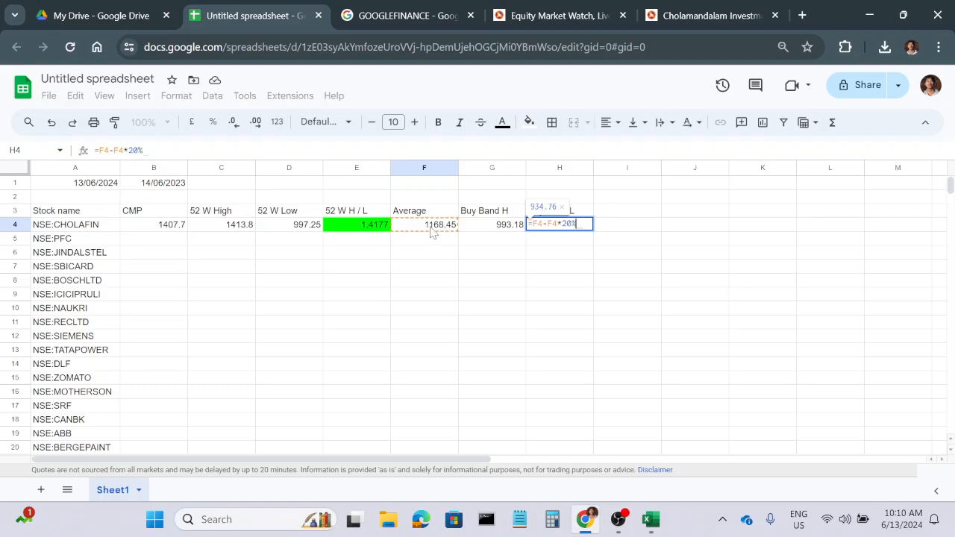
pyautogui.press('Return')
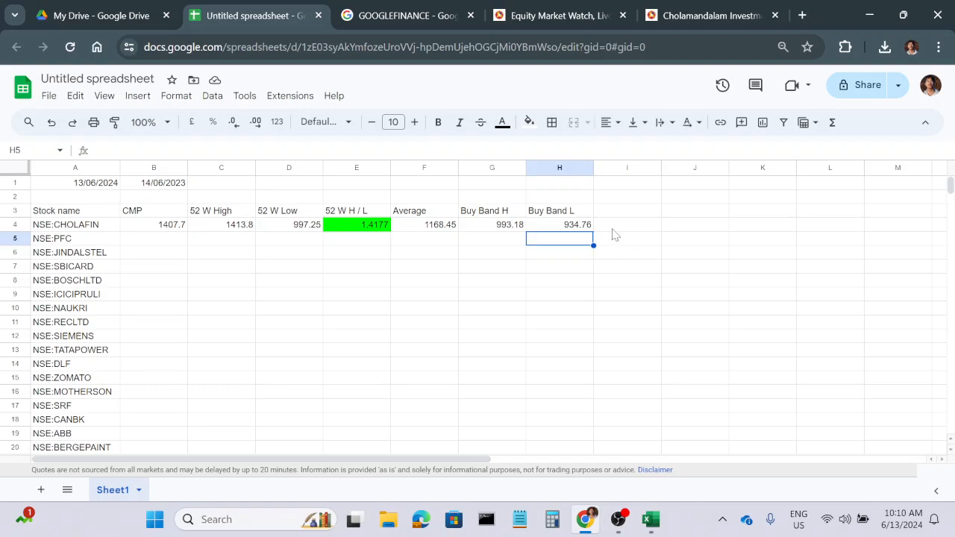
pyautogui.click(613, 228)
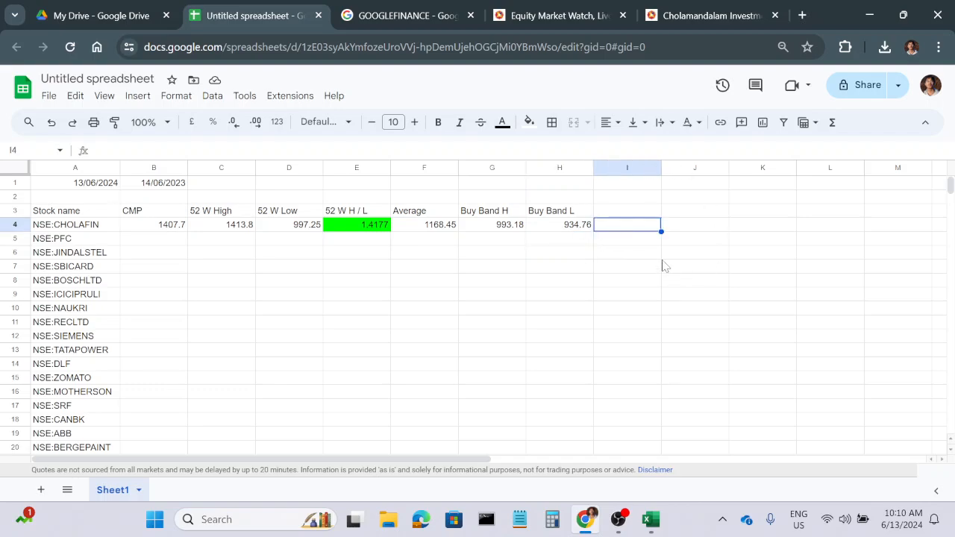
pyautogui.hotkey('ctrl', '+')
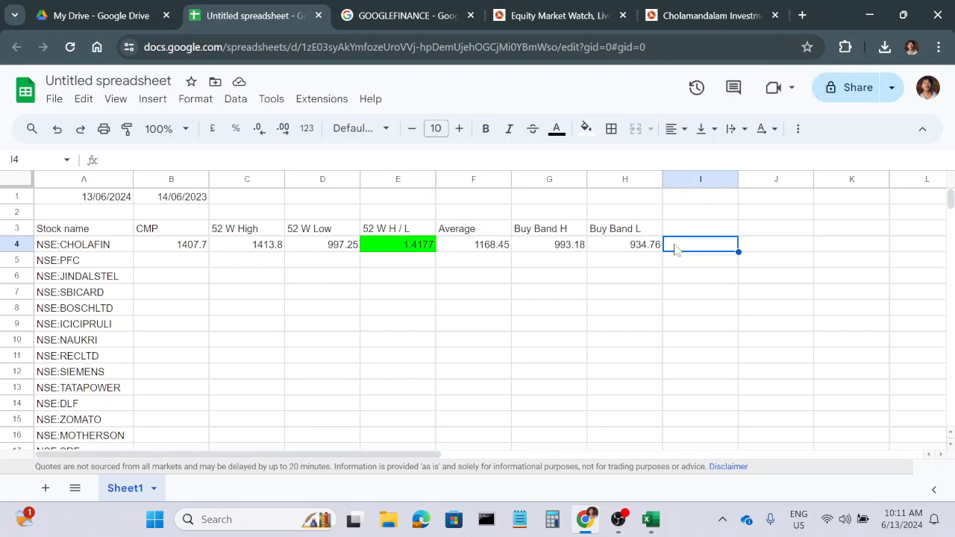
pyautogui.click(172, 250)
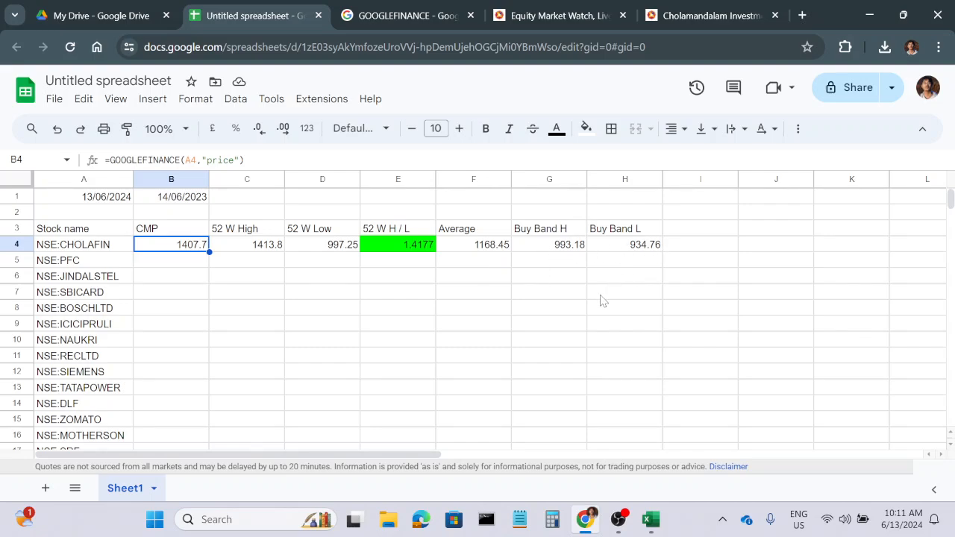
pyautogui.click(694, 249)
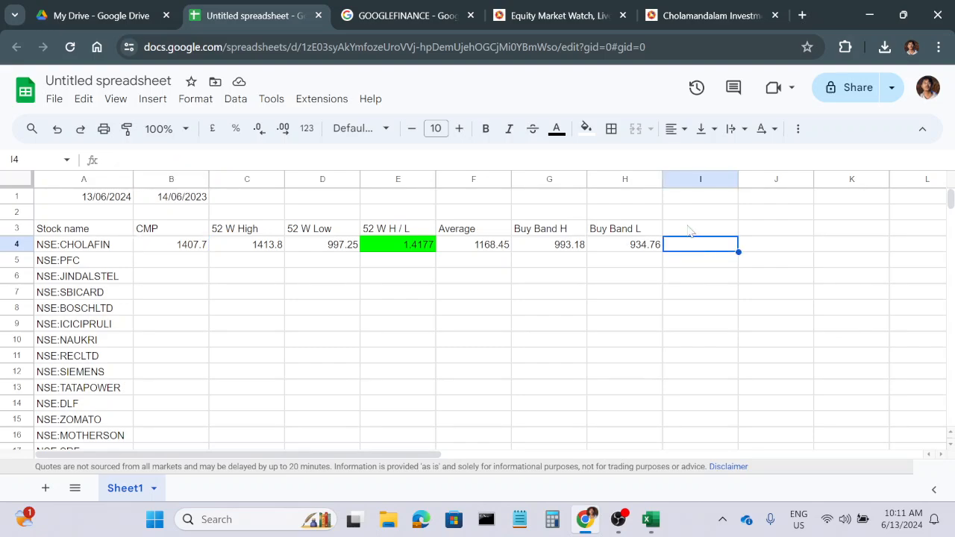
pyautogui.write('=in')
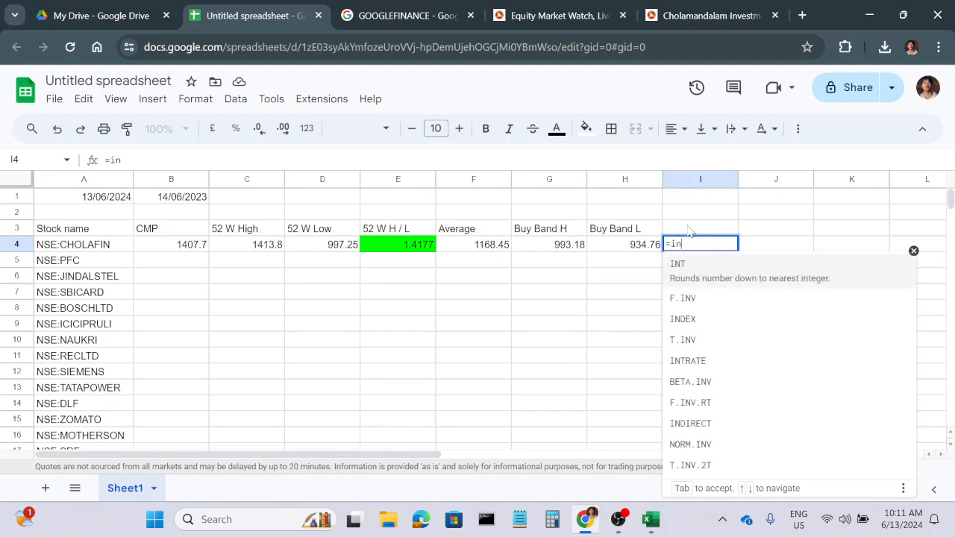
pyautogui.press('BackSpace')
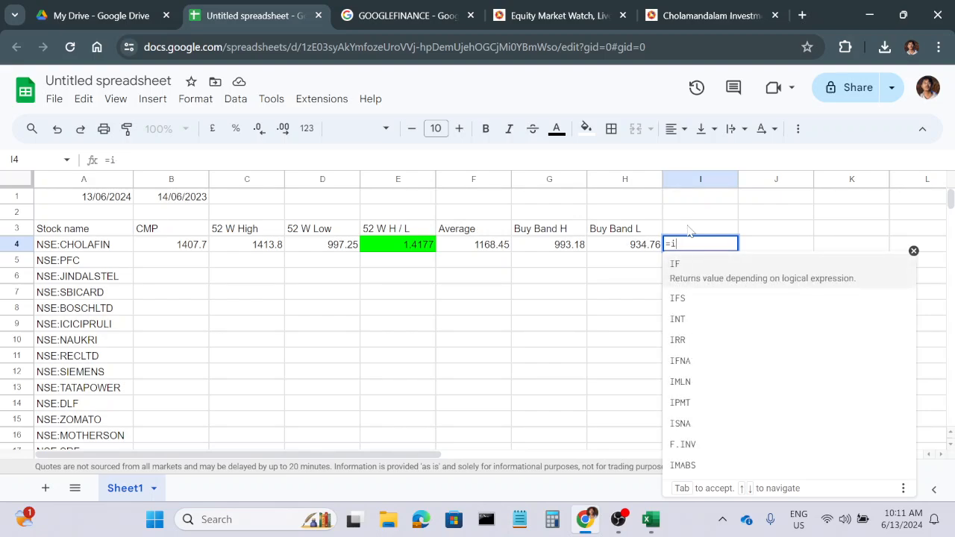
pyautogui.write('n')
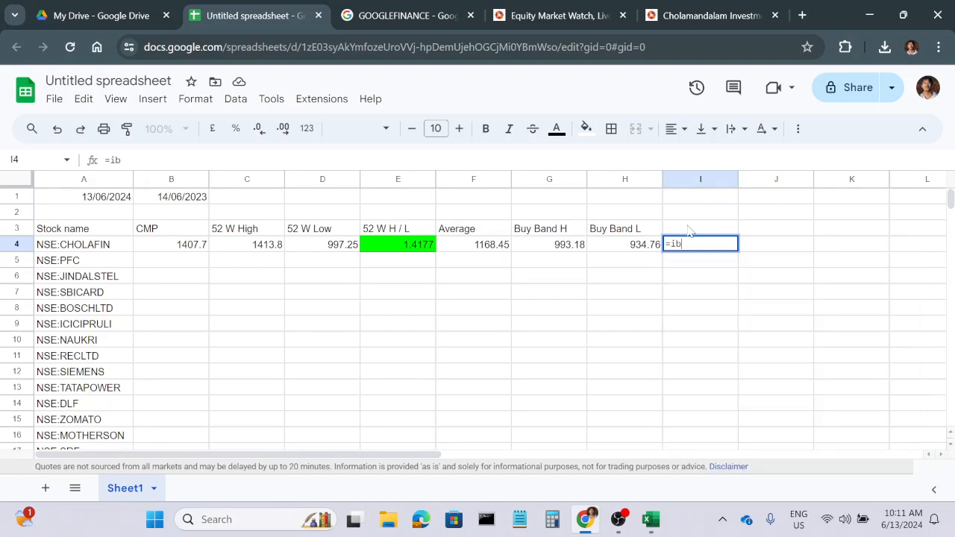
pyautogui.press('BackSpace')
pyautogui.press('BackSpace')
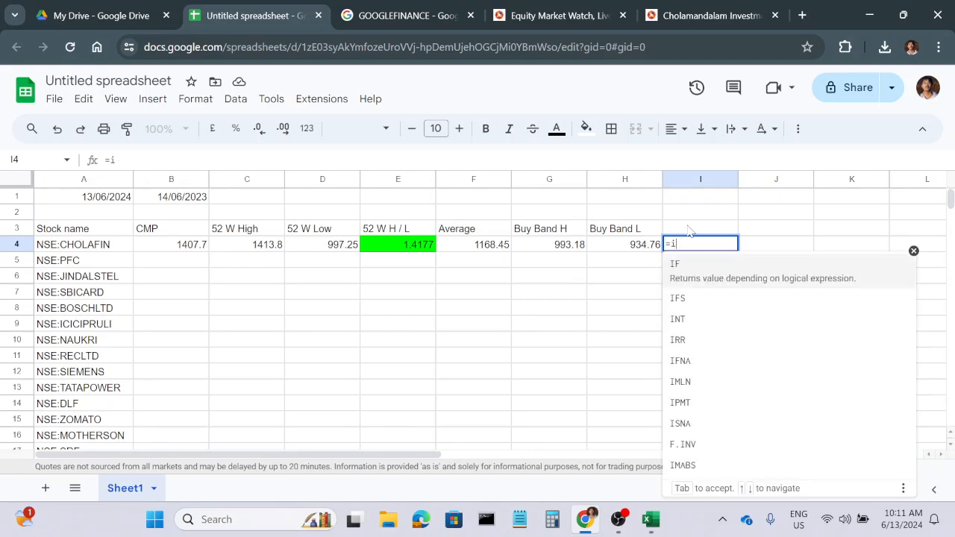
pyautogui.write('bet')
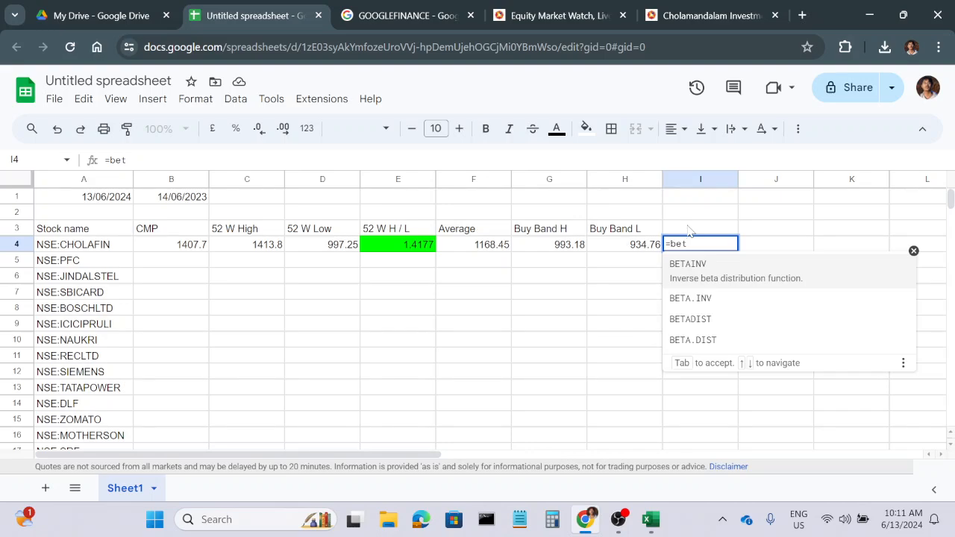
pyautogui.press('BackSpace')
pyautogui.press('BackSpace')
pyautogui.press('BackSpace')
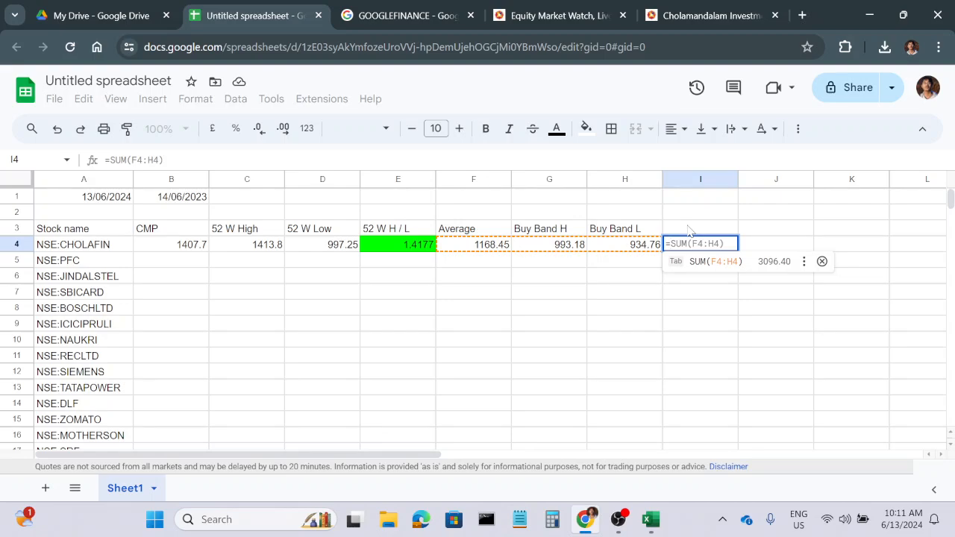
pyautogui.press('Escape')
pyautogui.press('Escape')
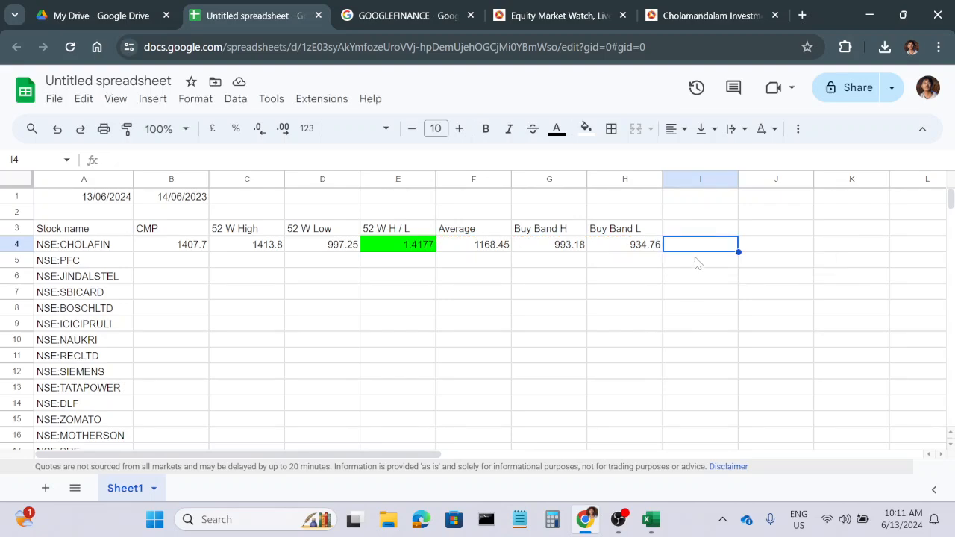
# Search Google in a new browser tab for "google sheets inbetween".
pyautogui.click(802, 15)
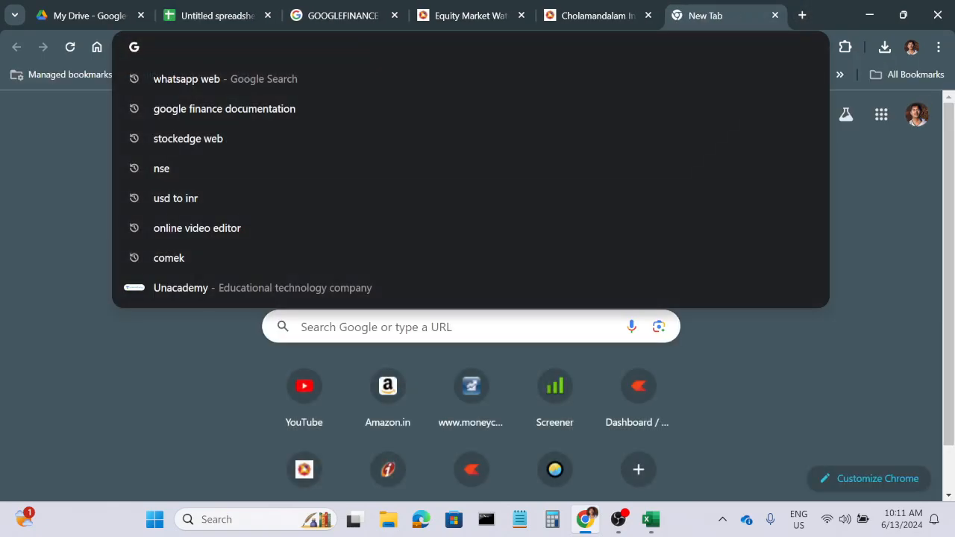
pyautogui.write('google sheeet')
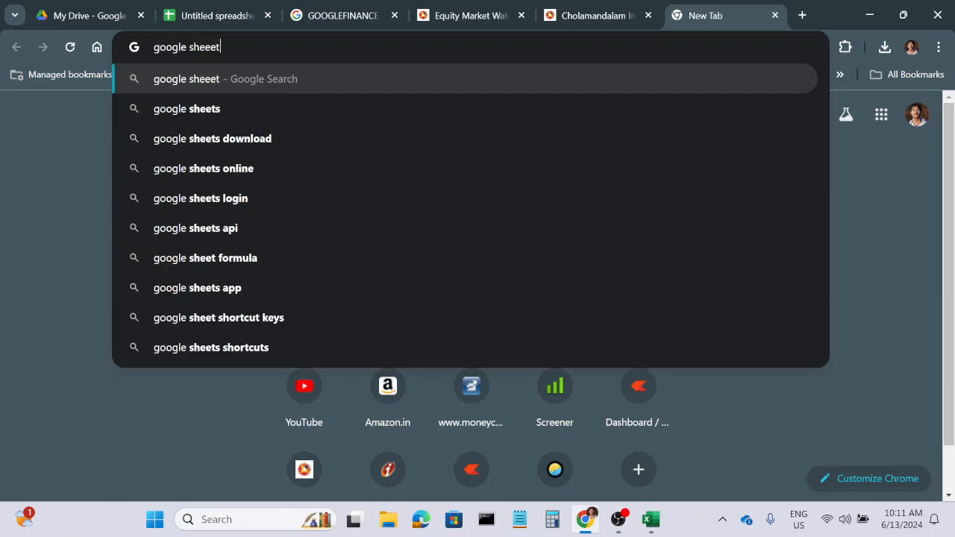
pyautogui.write(' inbet')
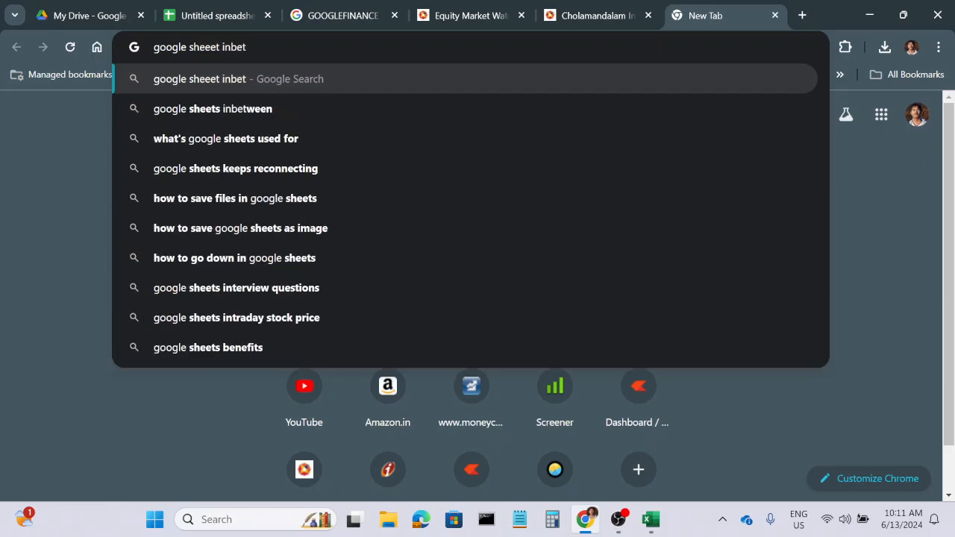
pyautogui.press('Down')
pyautogui.press('Return')
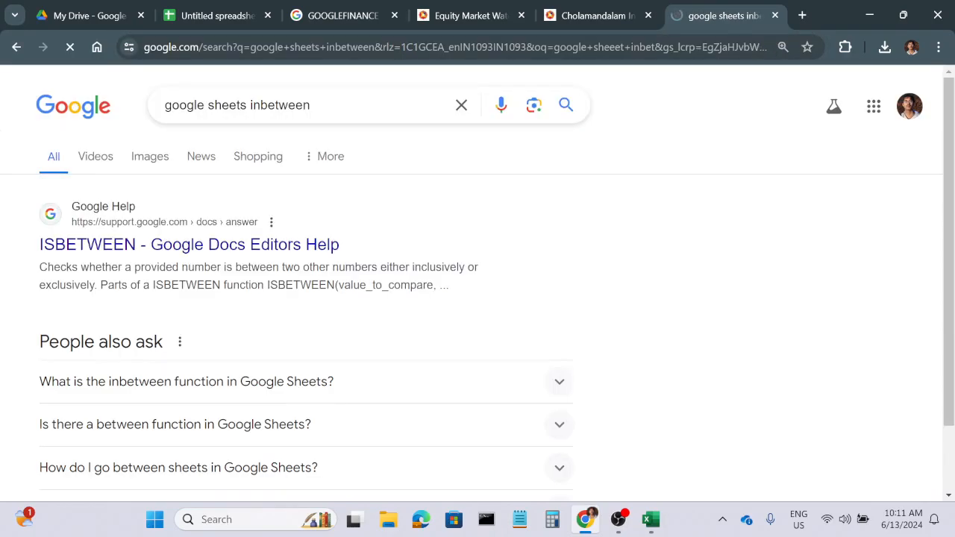
# Return to the spreadsheet and enter =ISBETWEEN(B4,H4,G4) in I4 to check CHOLAFIN's CMP against its buy band.
pyautogui.click(211, 15)
pyautogui.write('=')
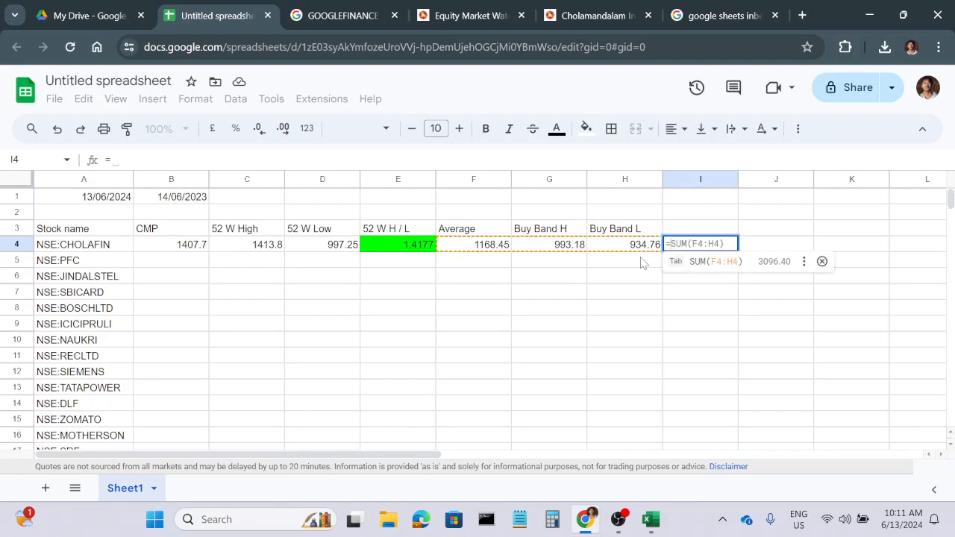
pyautogui.write('isb')
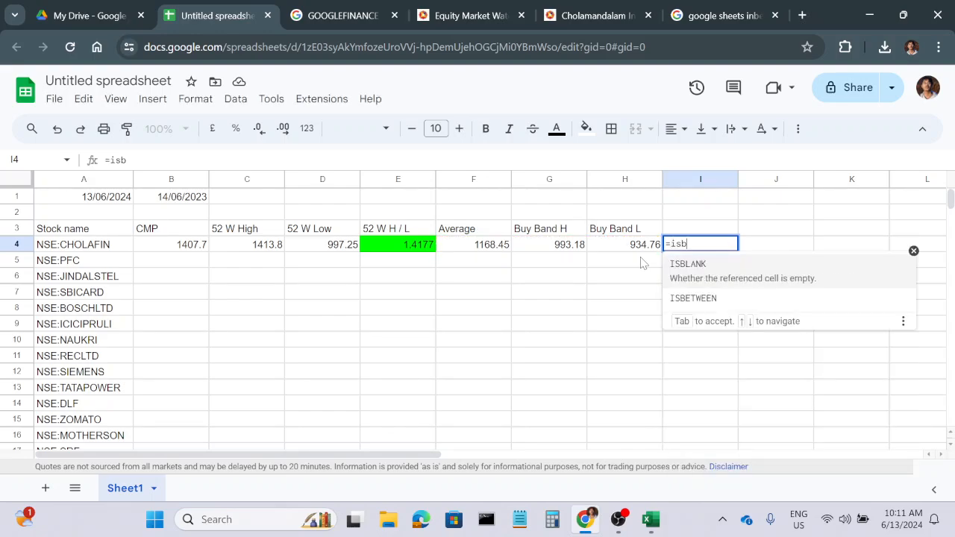
pyautogui.press('Down')
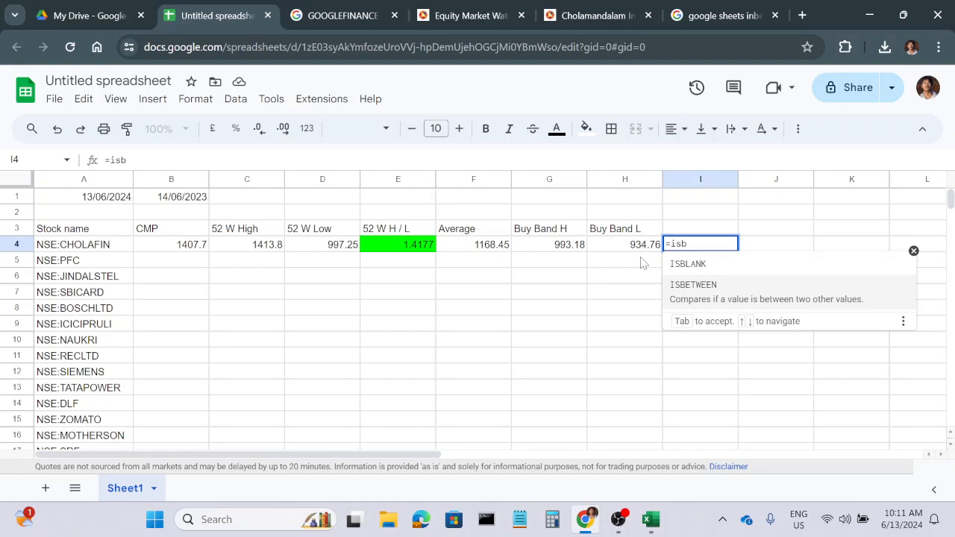
pyautogui.press('Tab')
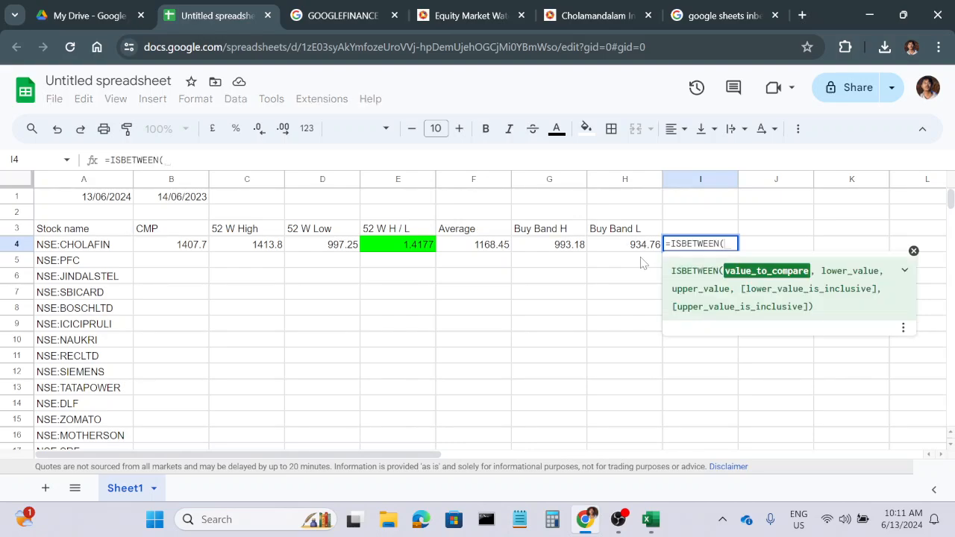
pyautogui.click(179, 249)
pyautogui.write(',')
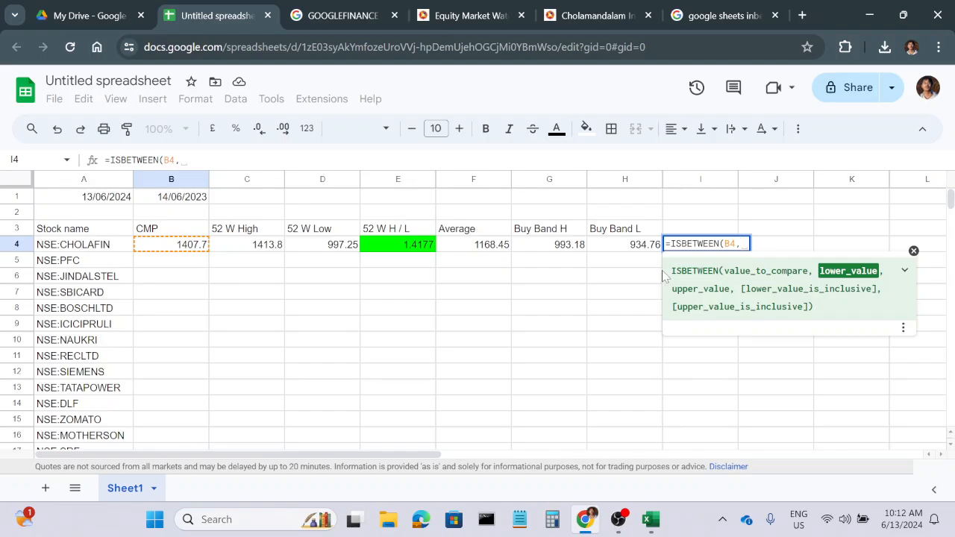
pyautogui.click(636, 249)
pyautogui.write(',')
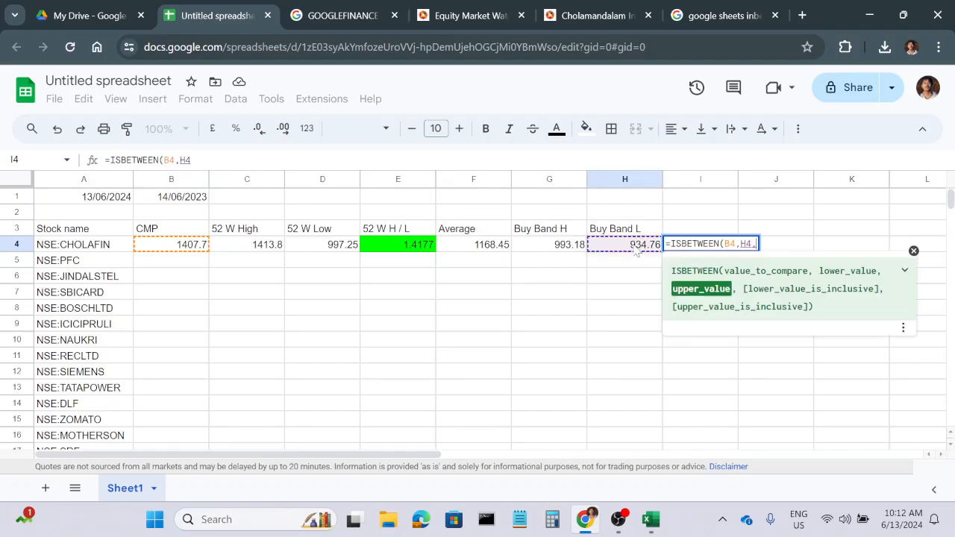
pyautogui.click(565, 250)
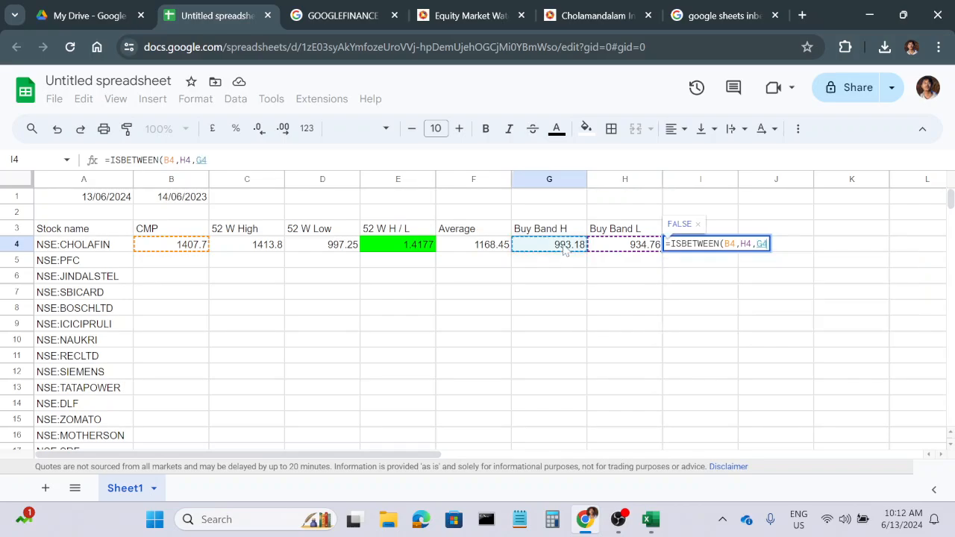
pyautogui.write(',')
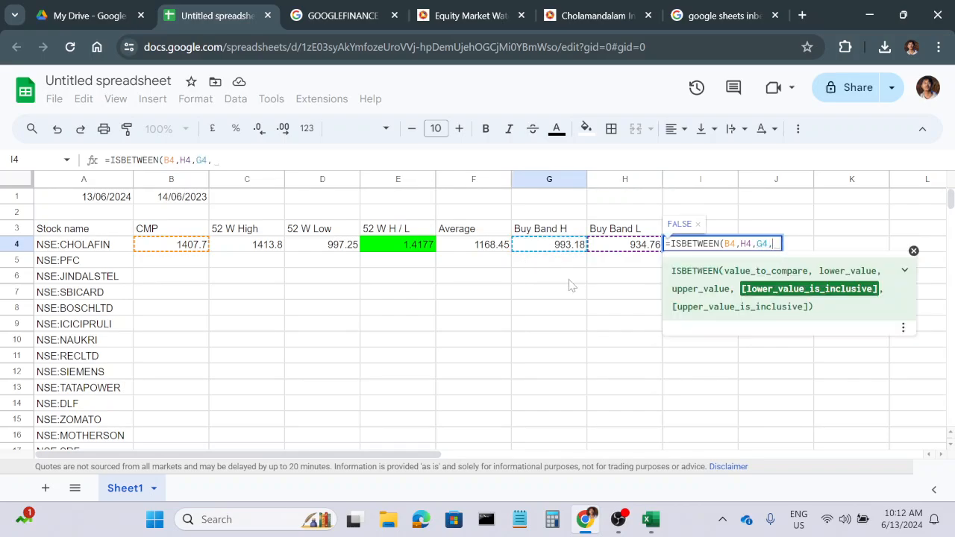
pyautogui.press('BackSpace')
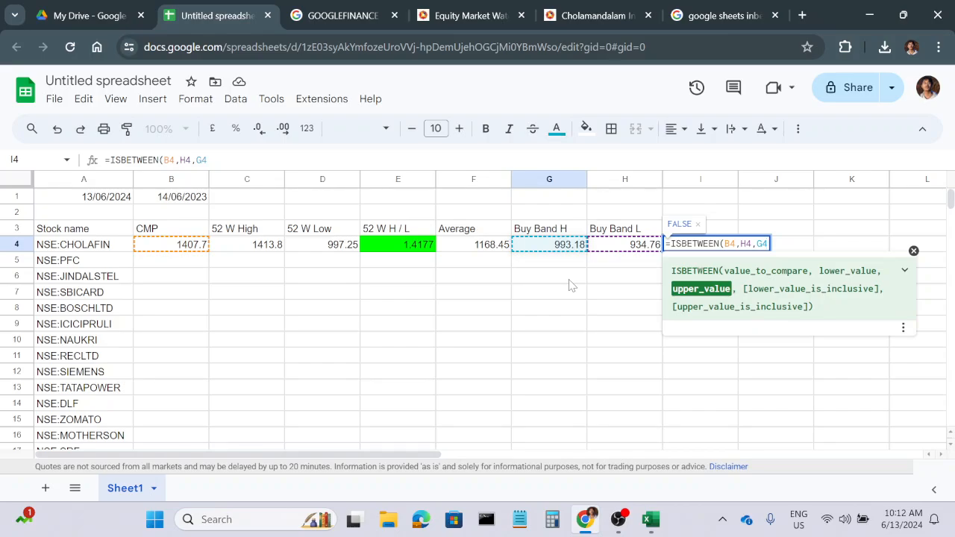
pyautogui.write(')')
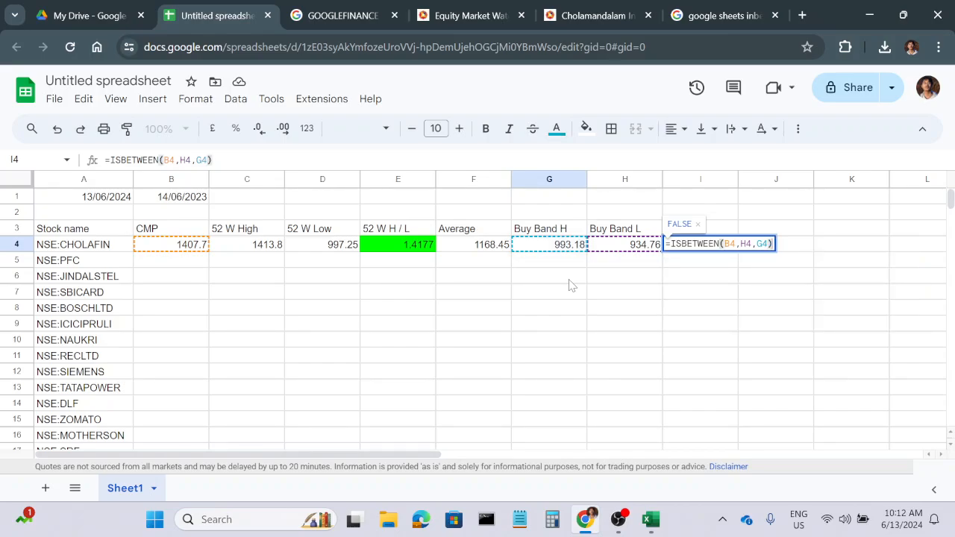
pyautogui.press('Return')
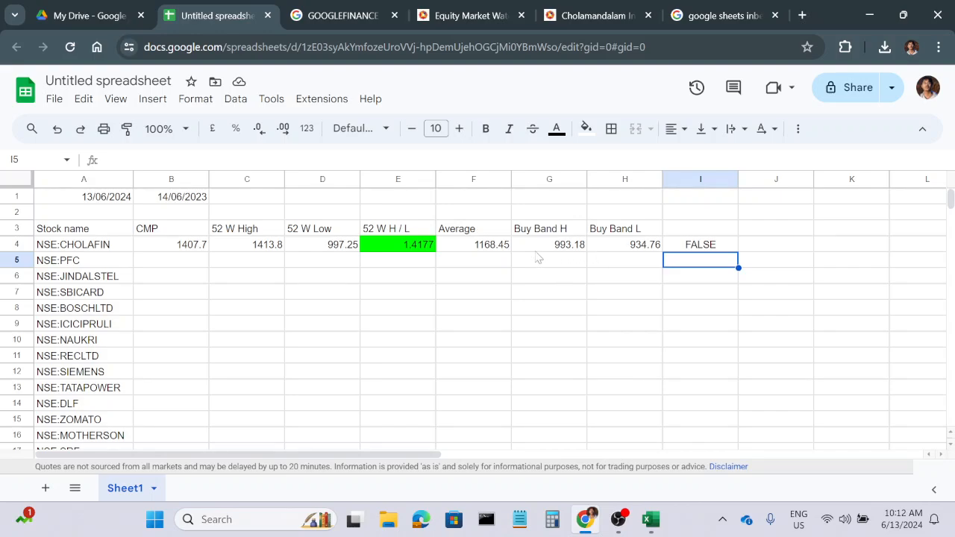
# Try 940 as CHOLAFIN's CMP in B4 to test the buy band check, and undo the change.
pyautogui.click(192, 251)
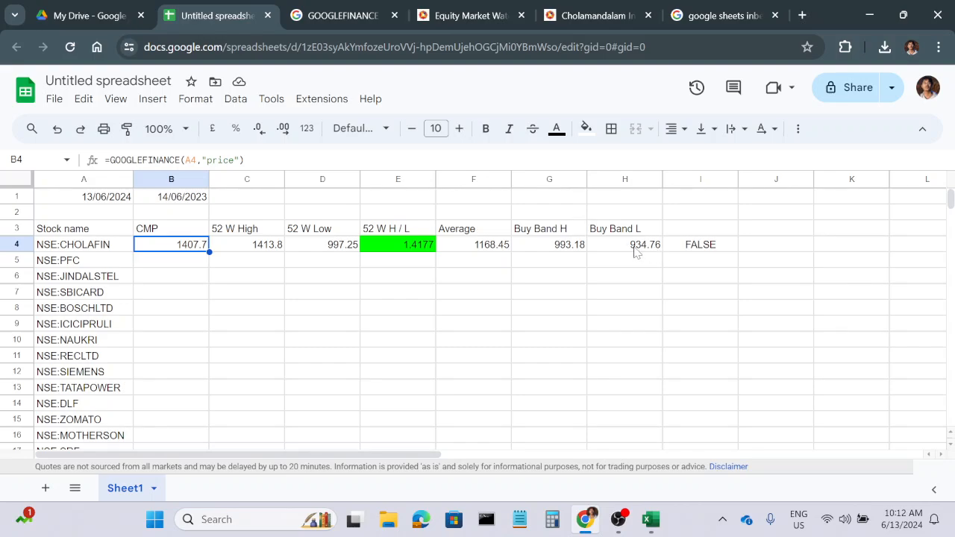
pyautogui.write('940')
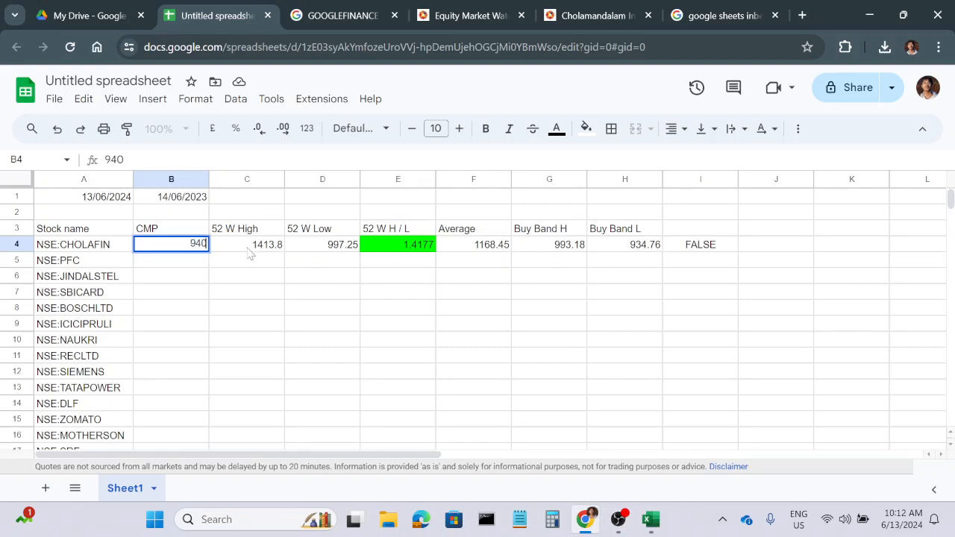
pyautogui.press('Return')
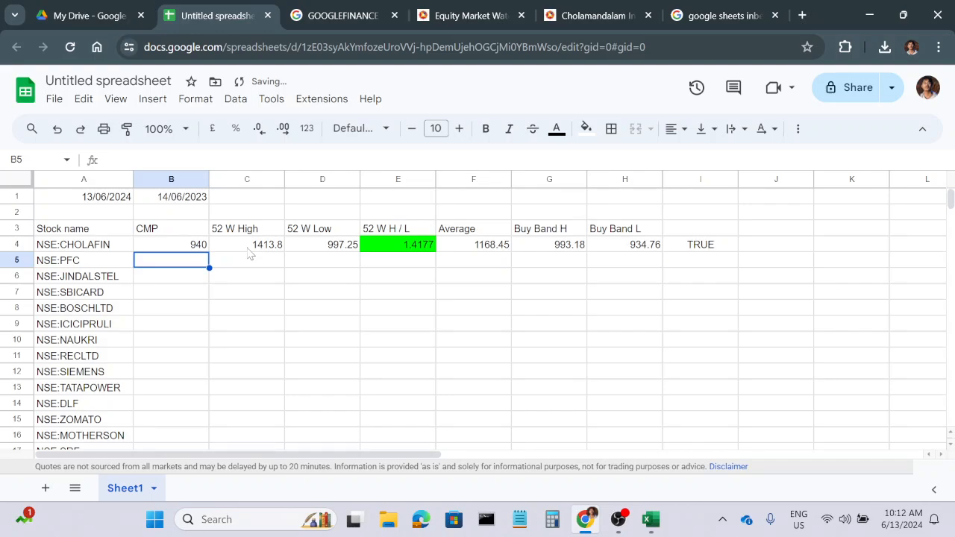
pyautogui.hotkey('ctrl', 'z')
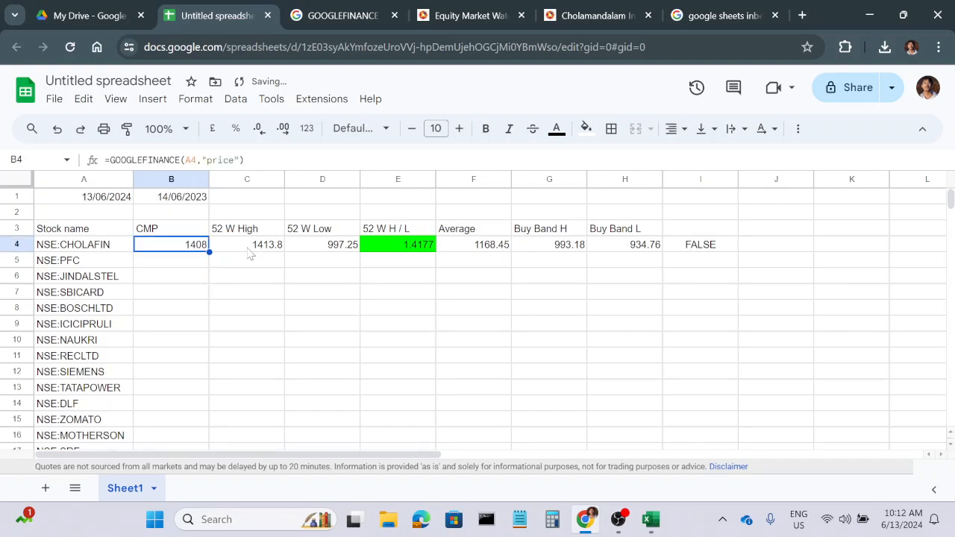
# Enter the column headers Buy / Wait in J3 and Logic in I3.
pyautogui.click(768, 231)
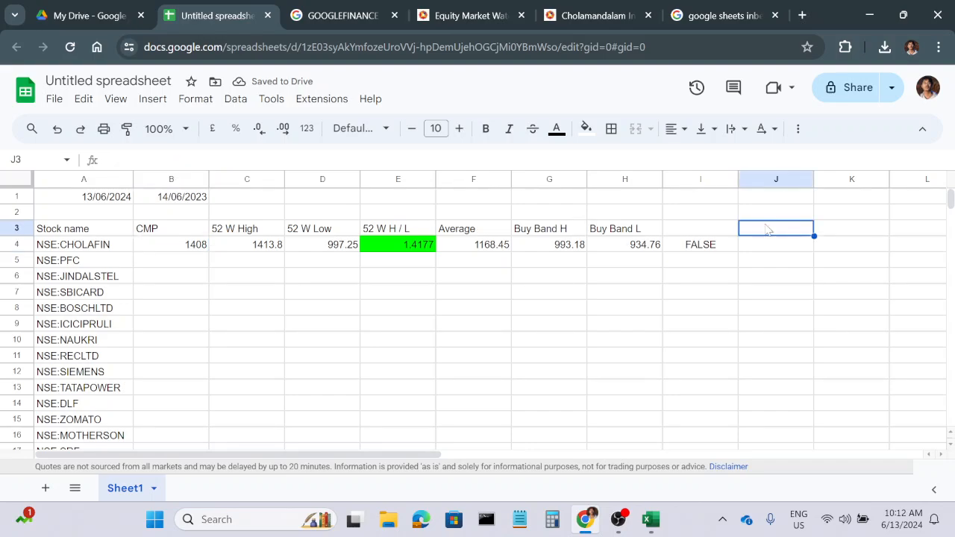
pyautogui.write('Buy')
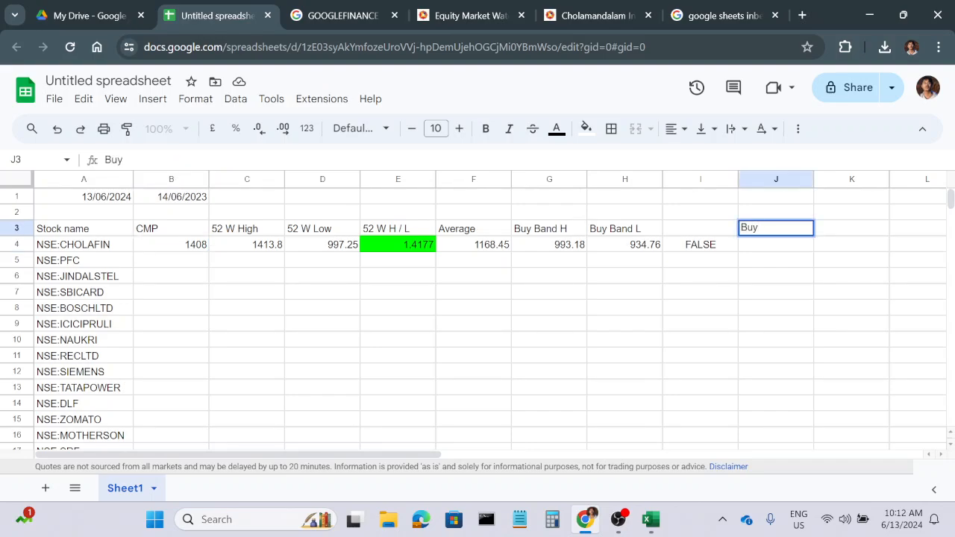
pyautogui.write(' / Wait')
pyautogui.press('Return')
pyautogui.click(709, 228)
pyautogui.write('Lo')
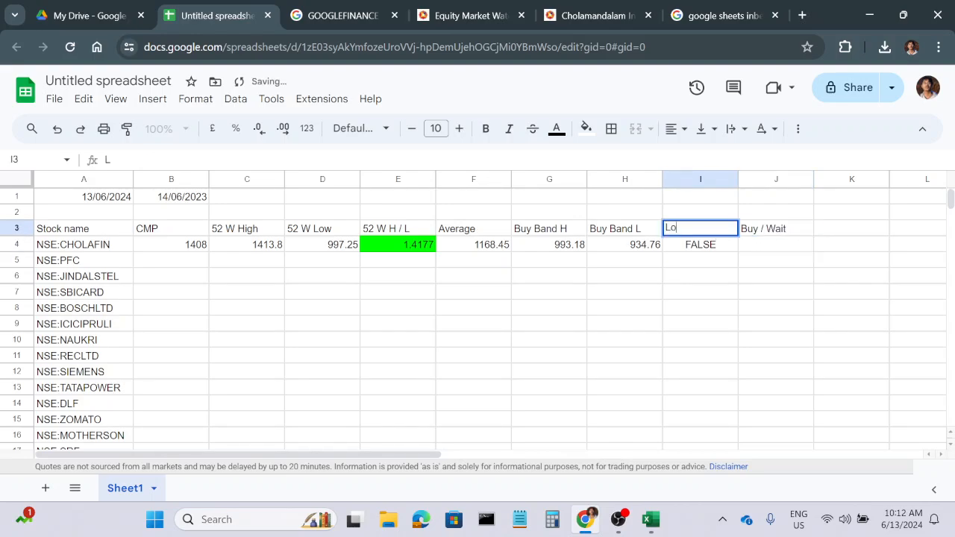
pyautogui.write('gi')
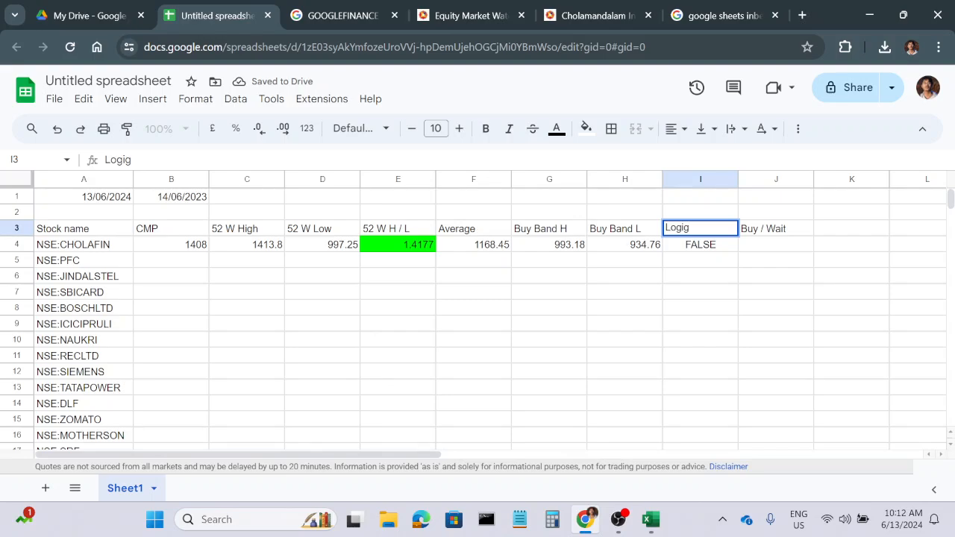
pyautogui.press('BackSpace')
pyautogui.write('ic')
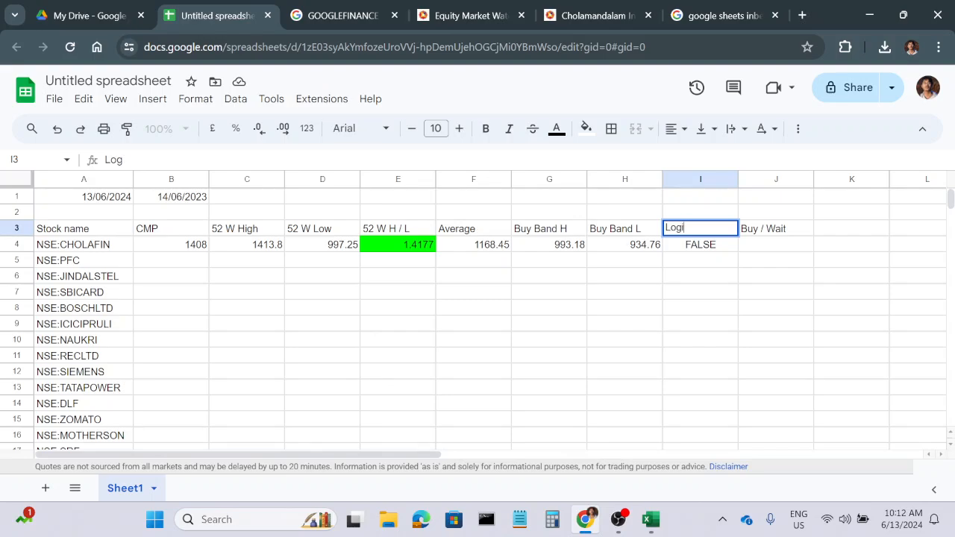
pyautogui.press('Return')
# Enter =IF(I4=True,"Buy","") in J4 as CHOLAFIN's buy signal.
pyautogui.click(772, 253)
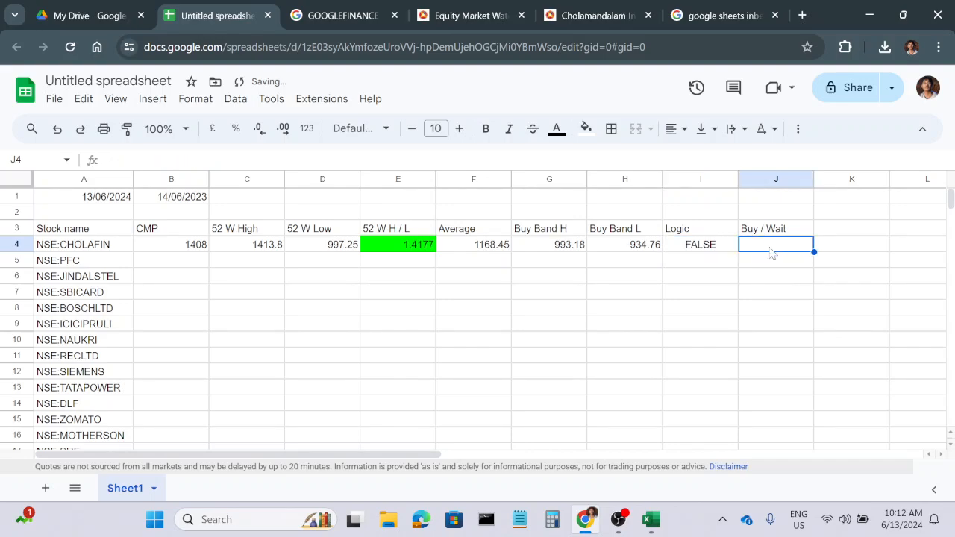
pyautogui.write('=if')
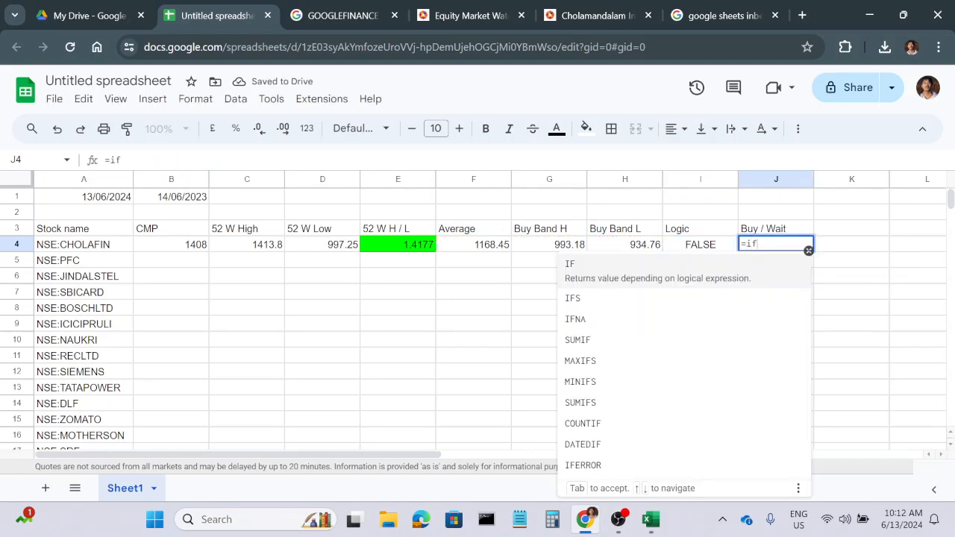
pyautogui.press('Tab')
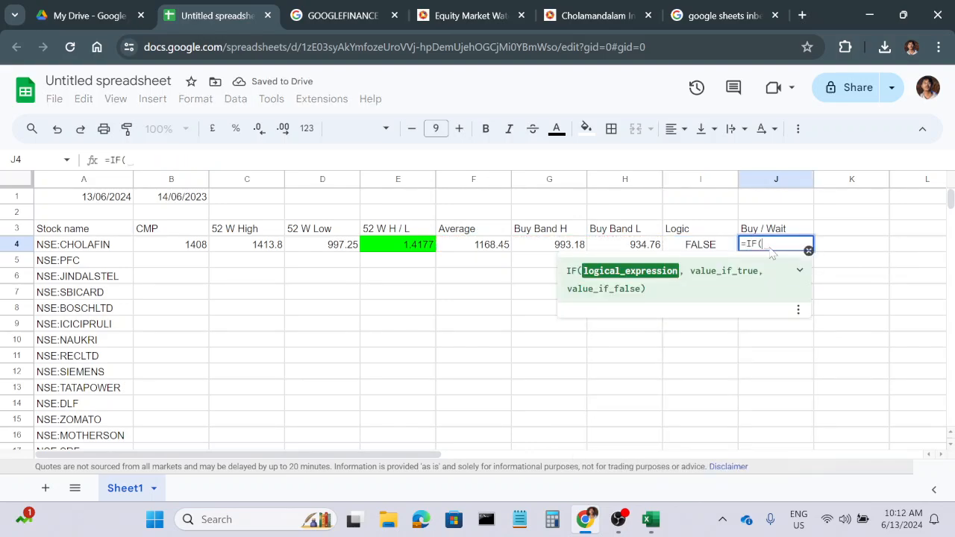
pyautogui.click(707, 245)
pyautogui.write('=')
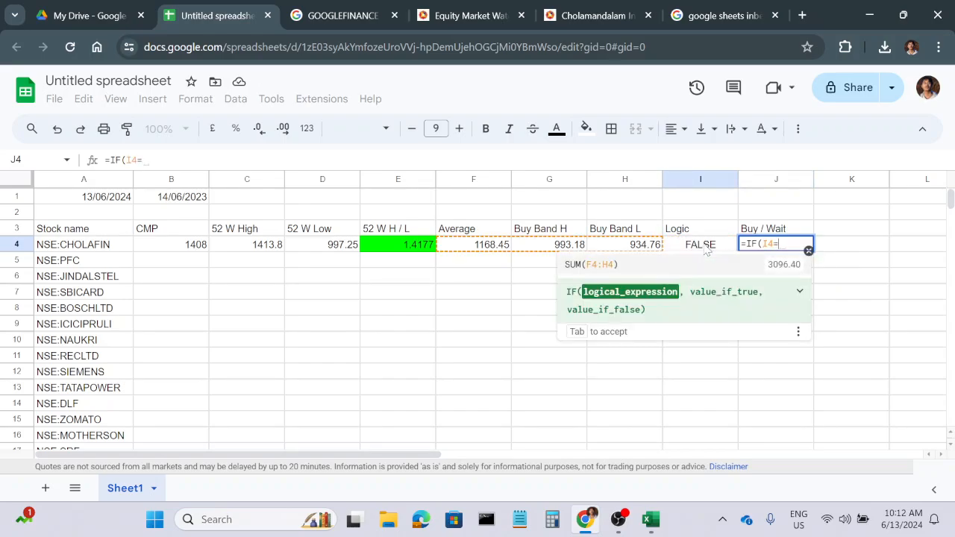
pyautogui.write('True')
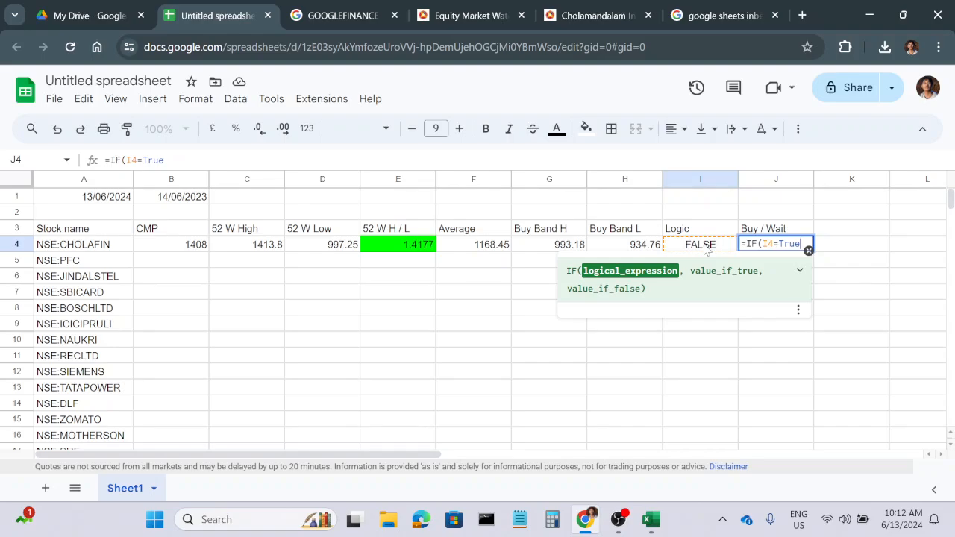
pyautogui.write(',"')
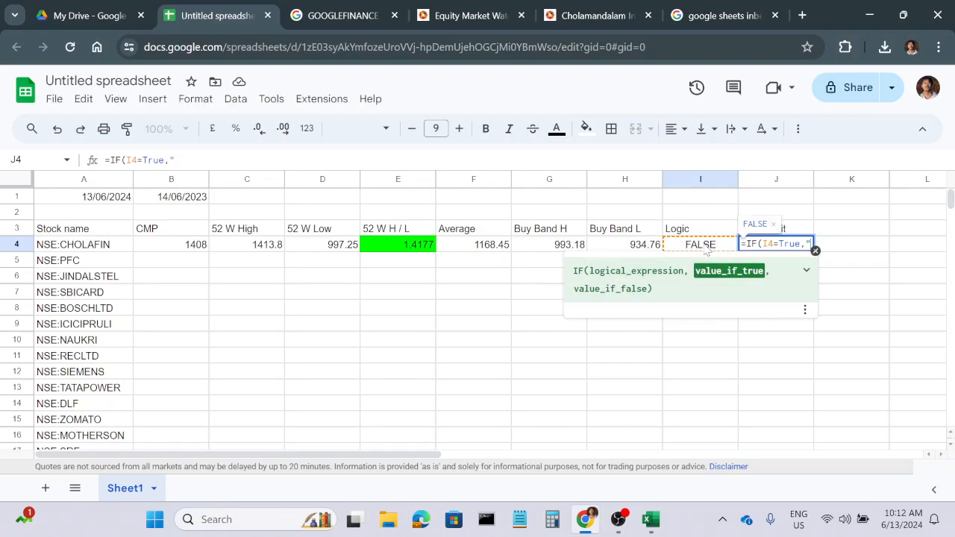
pyautogui.write('Buy')
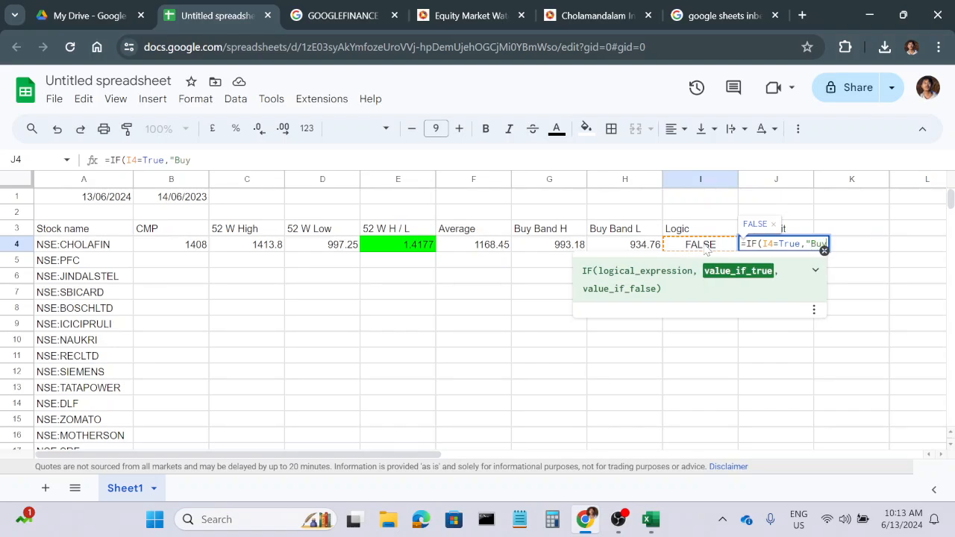
pyautogui.write('",')
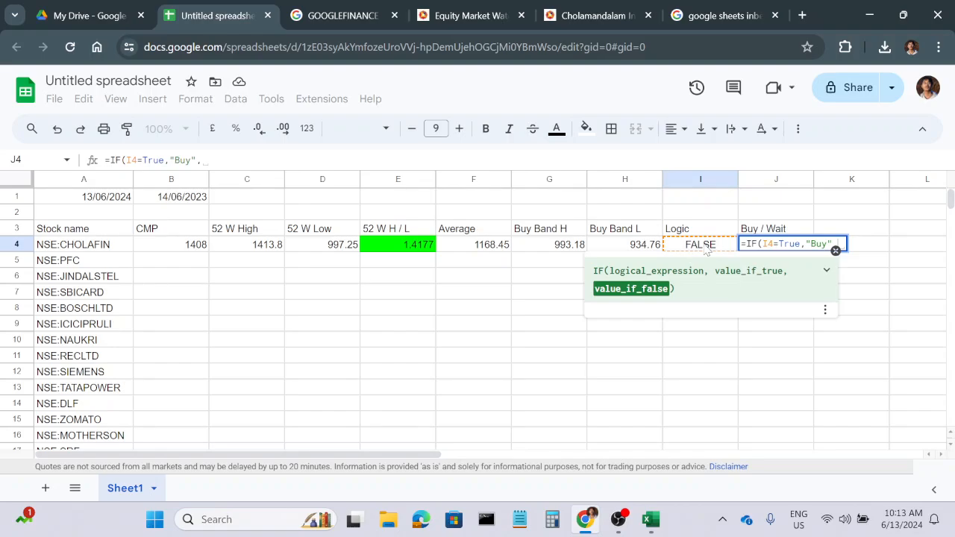
pyautogui.write('"")')
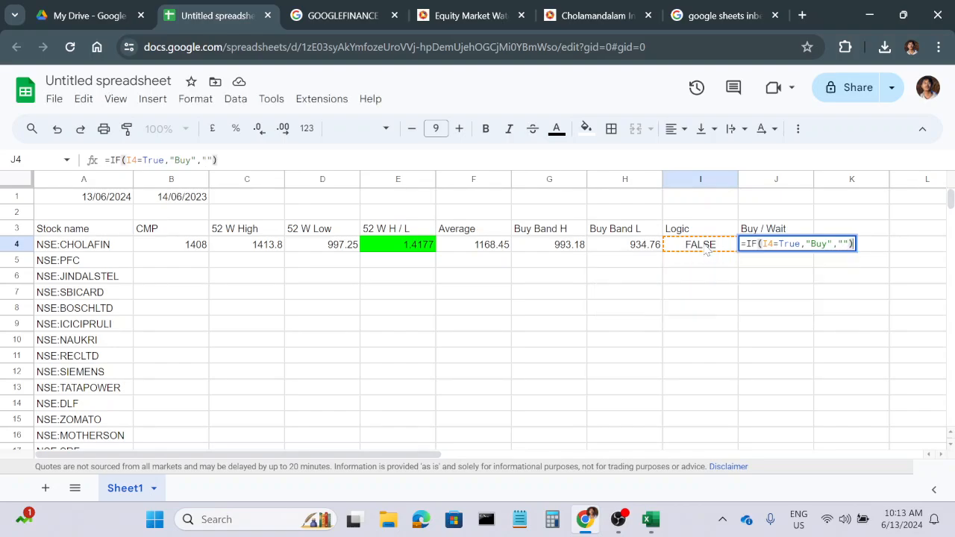
pyautogui.press('Return')
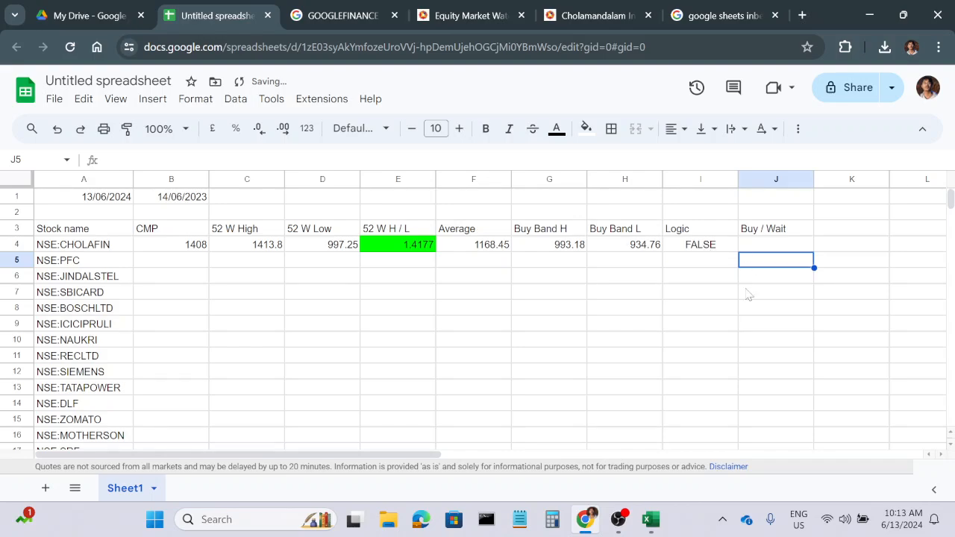
# Try 940 as CHOLAFIN's CMP in B4 to test the Buy / Wait formula, and undo the change.
pyautogui.click(761, 330)
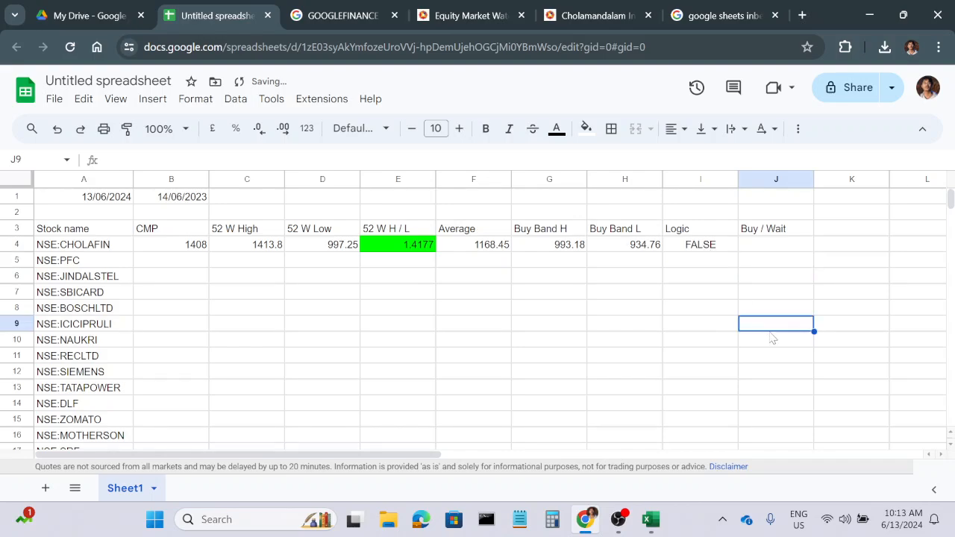
pyautogui.click(177, 249)
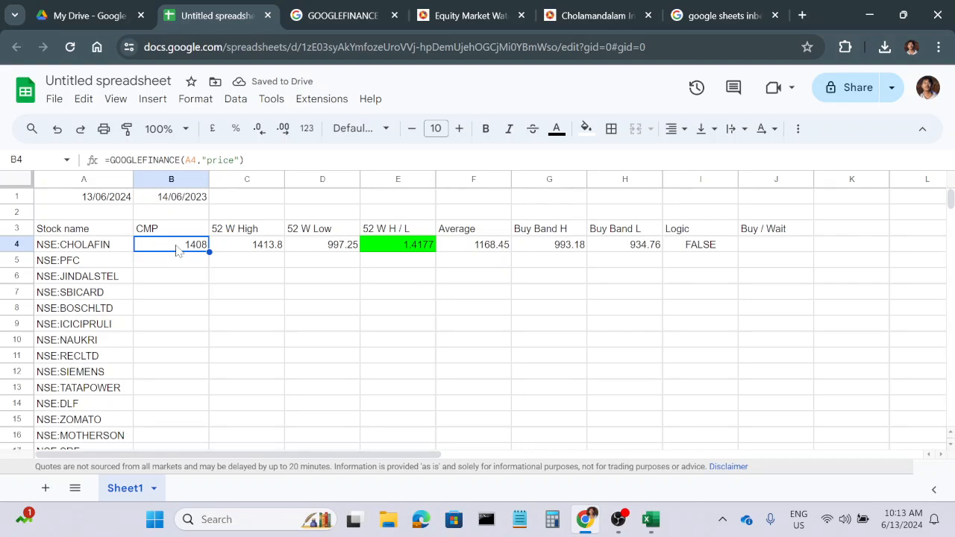
pyautogui.write('940')
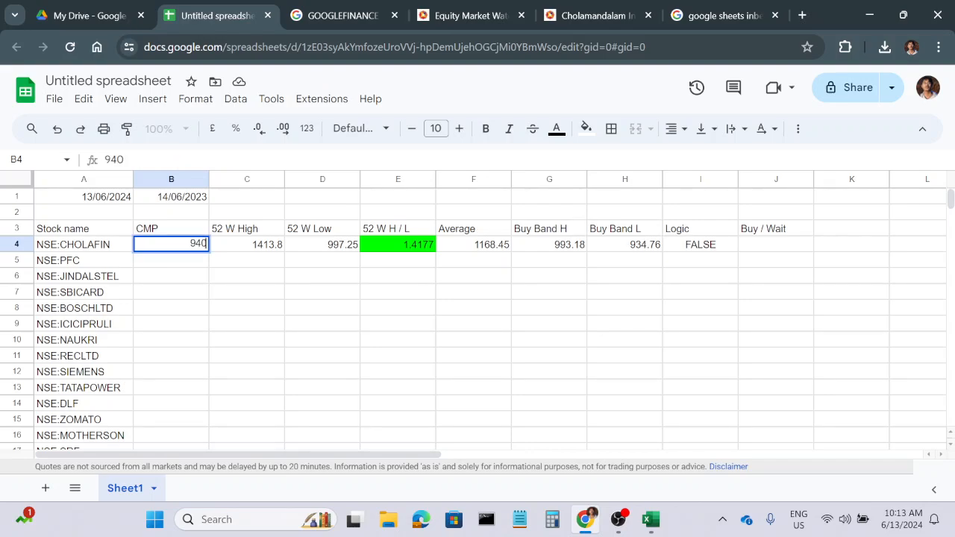
pyautogui.press('Return')
pyautogui.hotkey('ctrl', 'z')
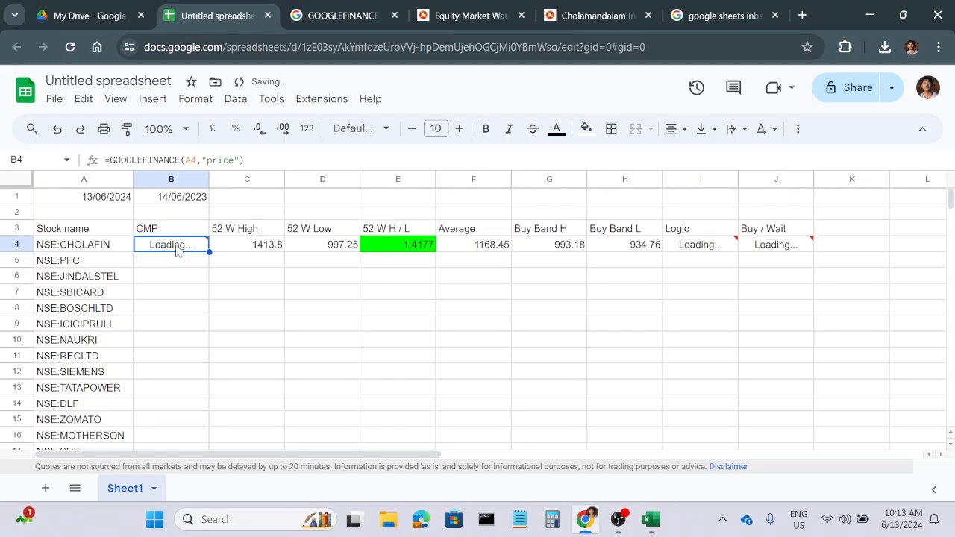
# Start a conditional formatting rule for J4 that applies when the text contains Buy.
pyautogui.click(772, 246)
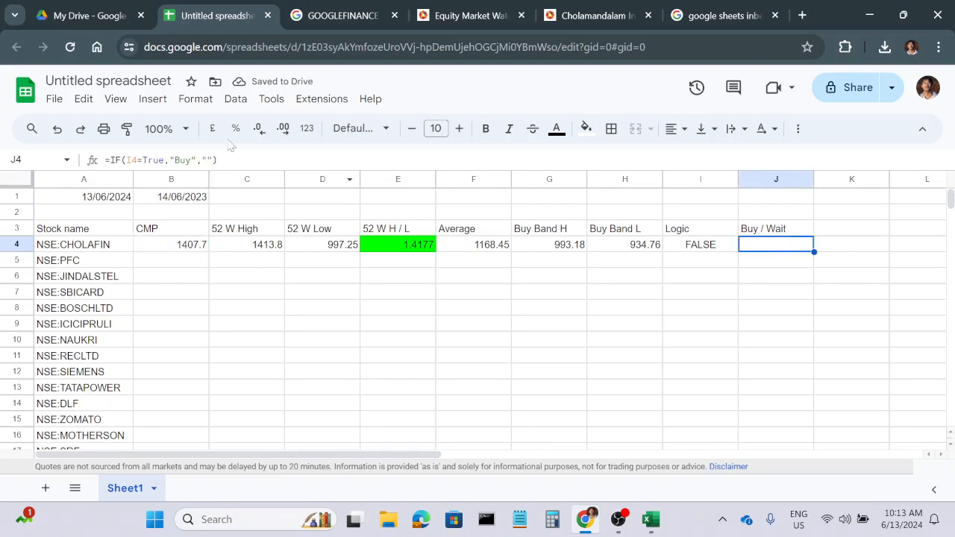
pyautogui.click(194, 100)
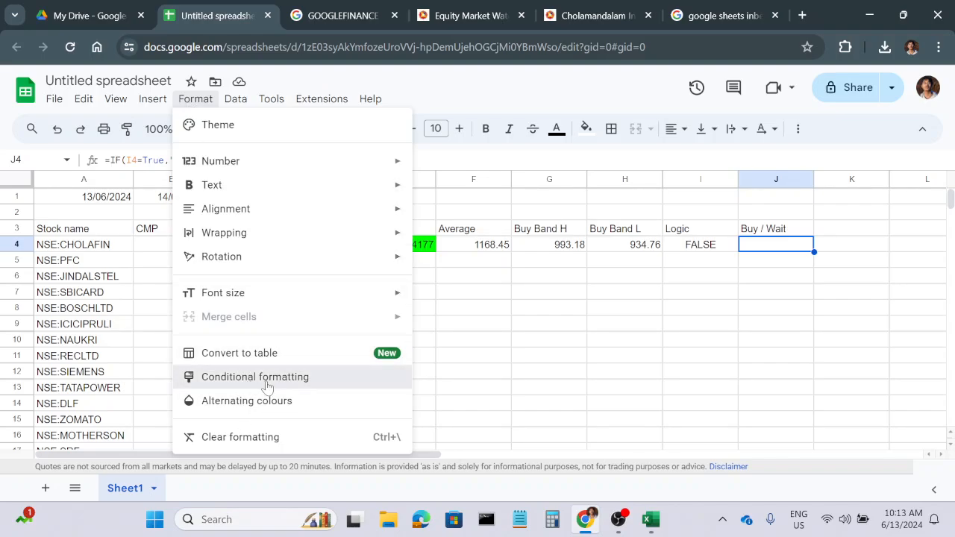
pyautogui.click(267, 387)
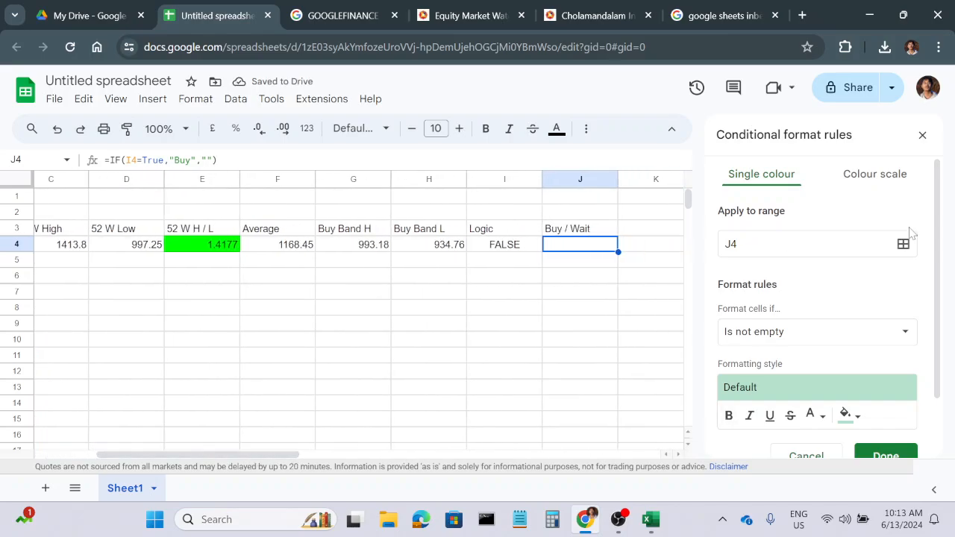
pyautogui.click(808, 337)
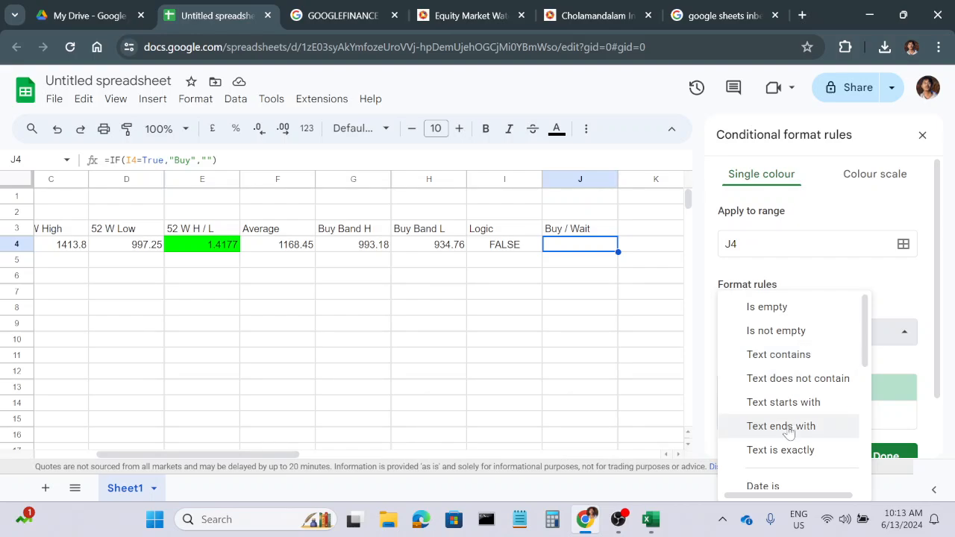
pyautogui.scroll(-1, 789, 433)
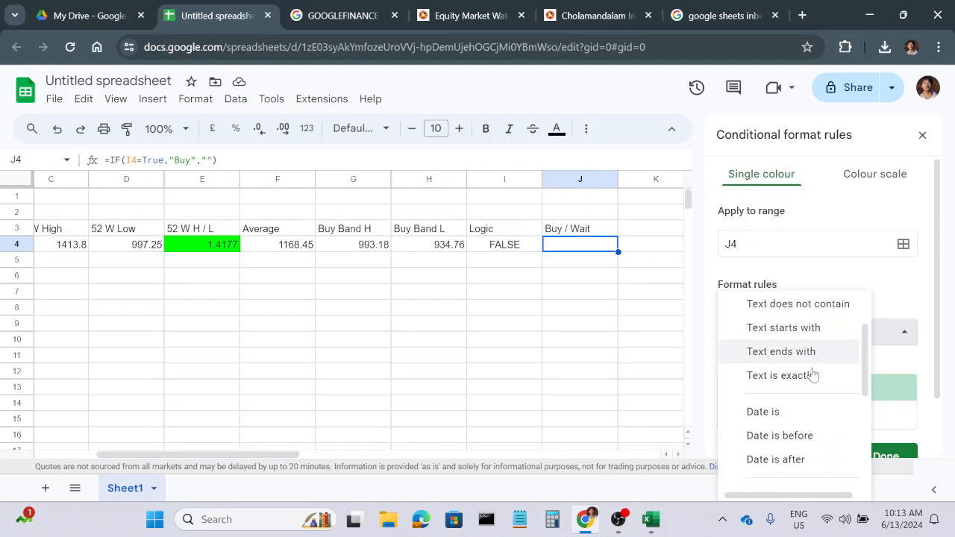
pyautogui.scroll(1, 810, 376)
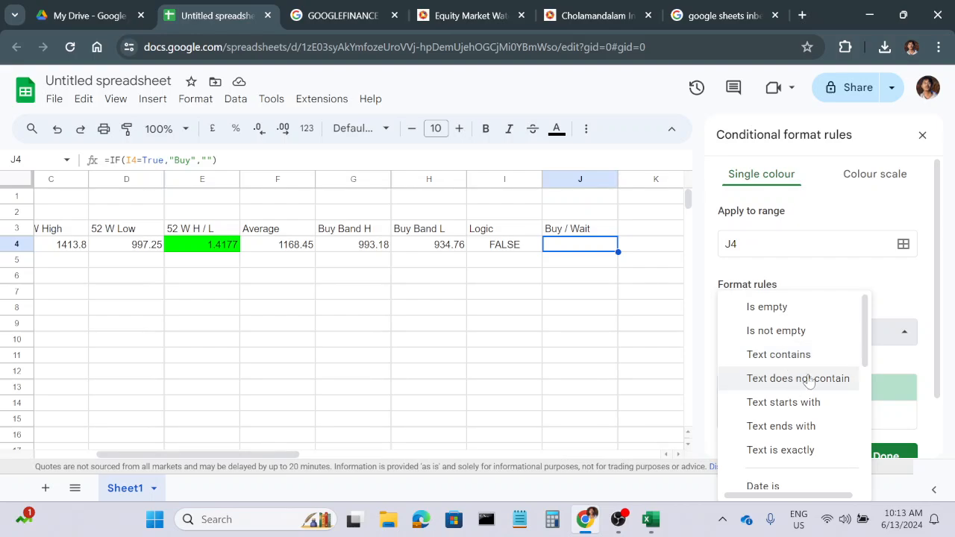
pyautogui.click(792, 356)
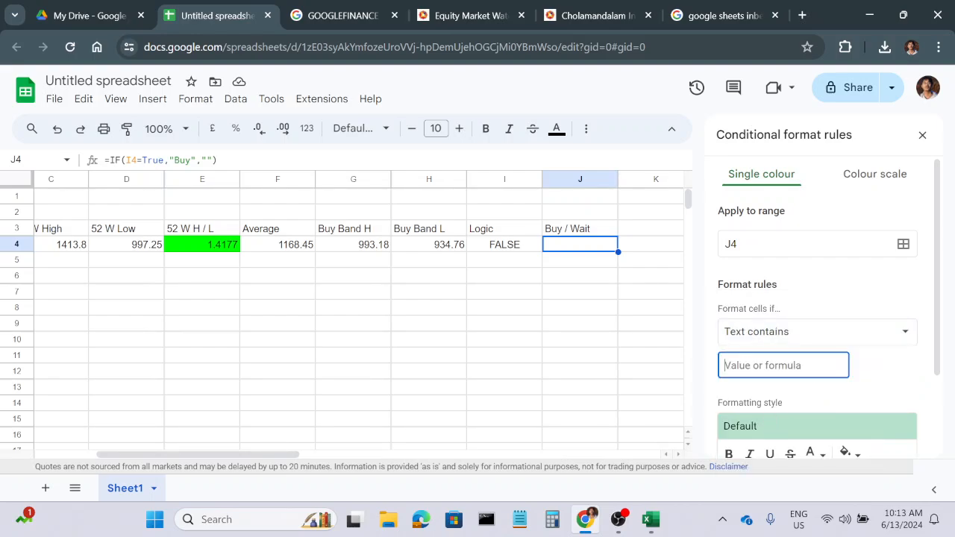
pyautogui.write('Buy')
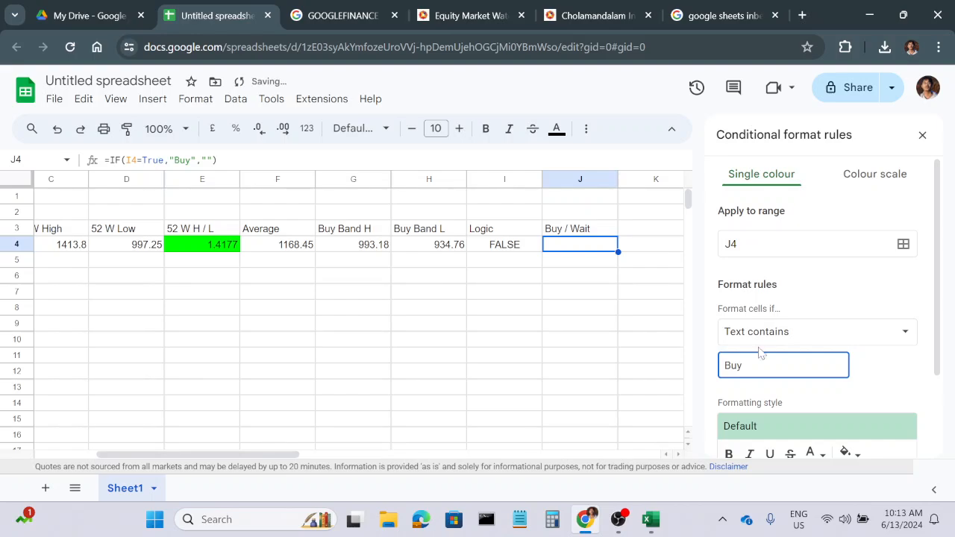
# Give the J4 rule a cyan fill, save it and close the conditional format rules.
pyautogui.scroll(-2, 851, 437)
pyautogui.click(855, 347)
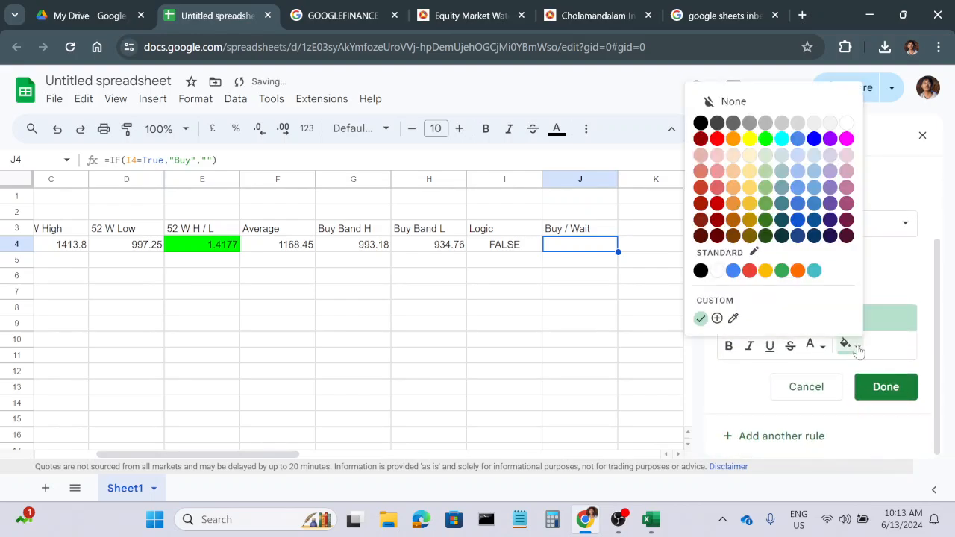
pyautogui.click(776, 137)
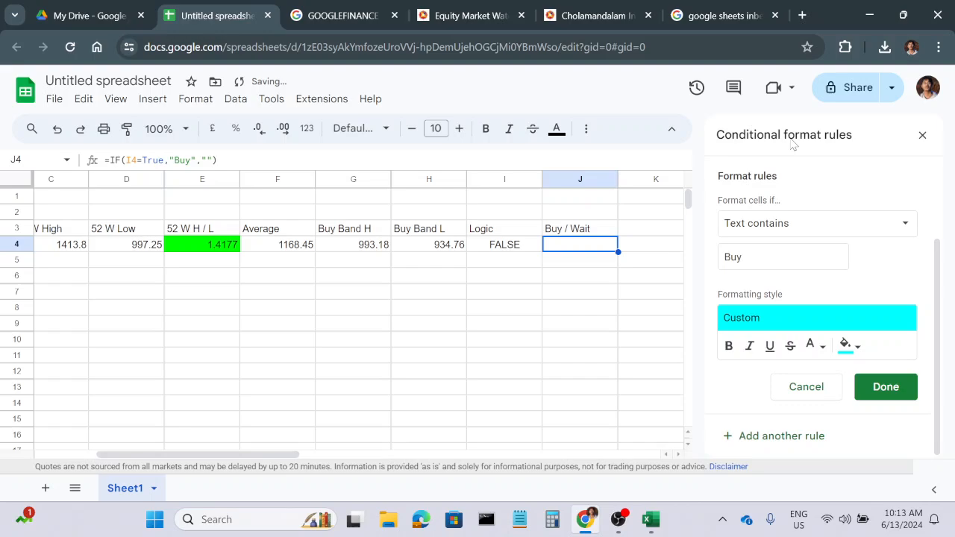
pyautogui.click(887, 388)
pyautogui.click(322, 340)
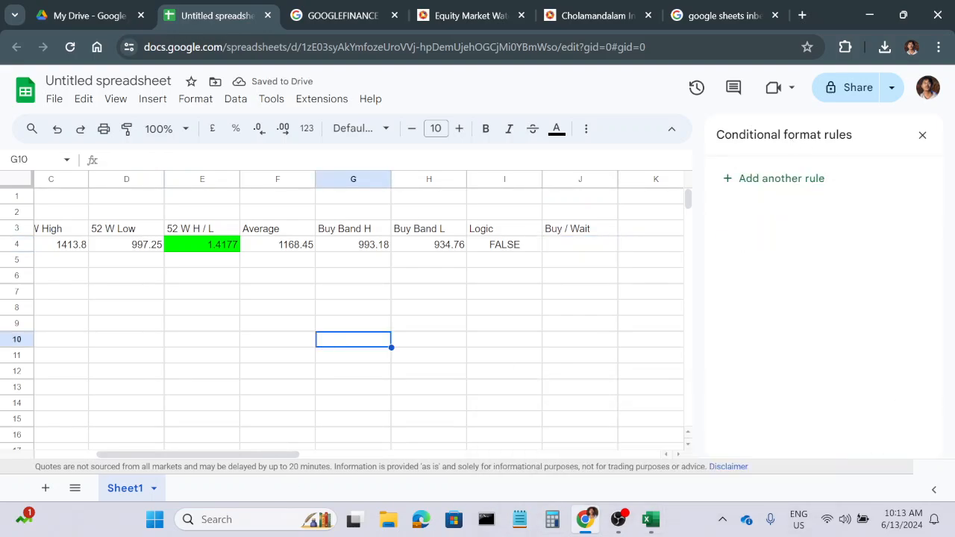
pyautogui.moveTo(243, 455); pyautogui.dragTo(169, 452)
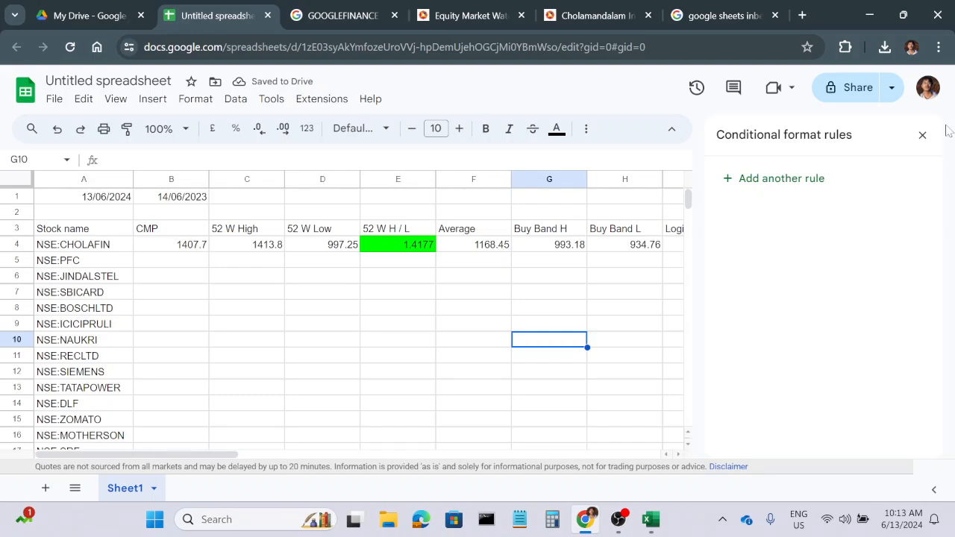
pyautogui.click(922, 135)
# Try 940 as CHOLAFIN's CMP in B4 to test the Buy highlighting in J4, and undo the change.
pyautogui.click(173, 247)
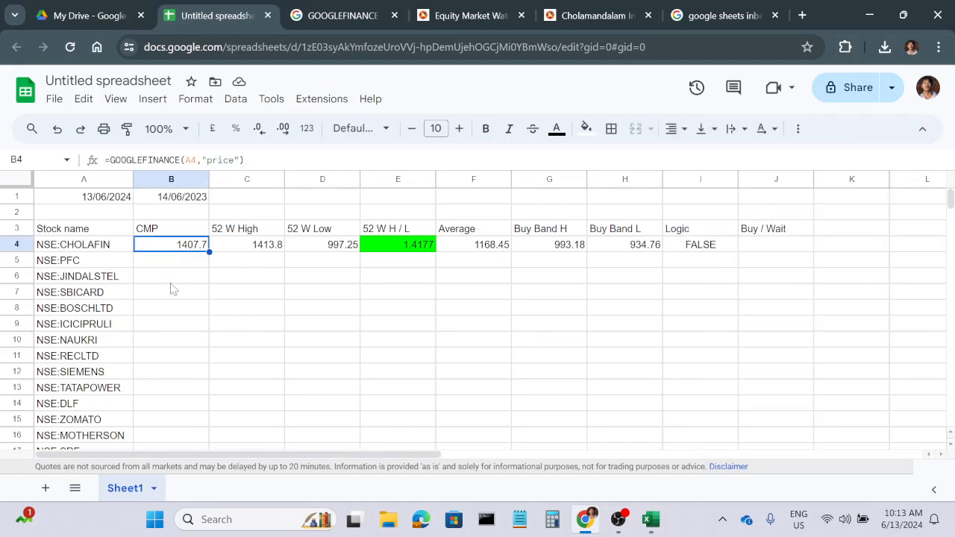
pyautogui.write('940')
pyautogui.press('Return')
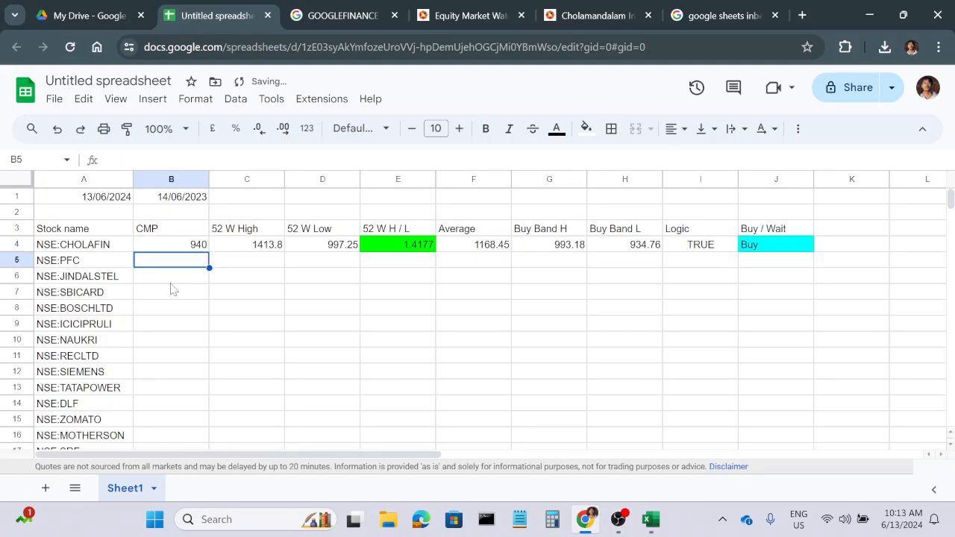
pyautogui.hotkey('ctrl', 'z')
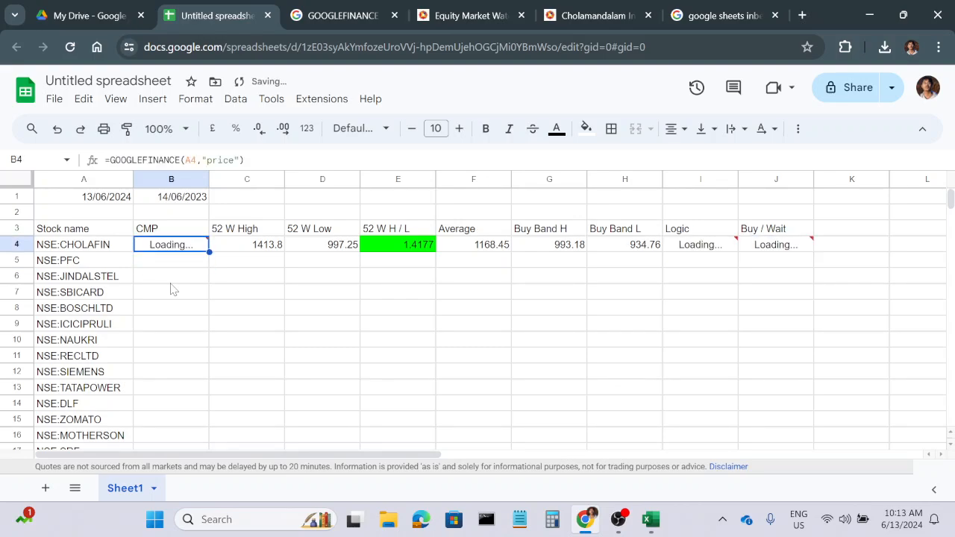
pyautogui.click(236, 308)
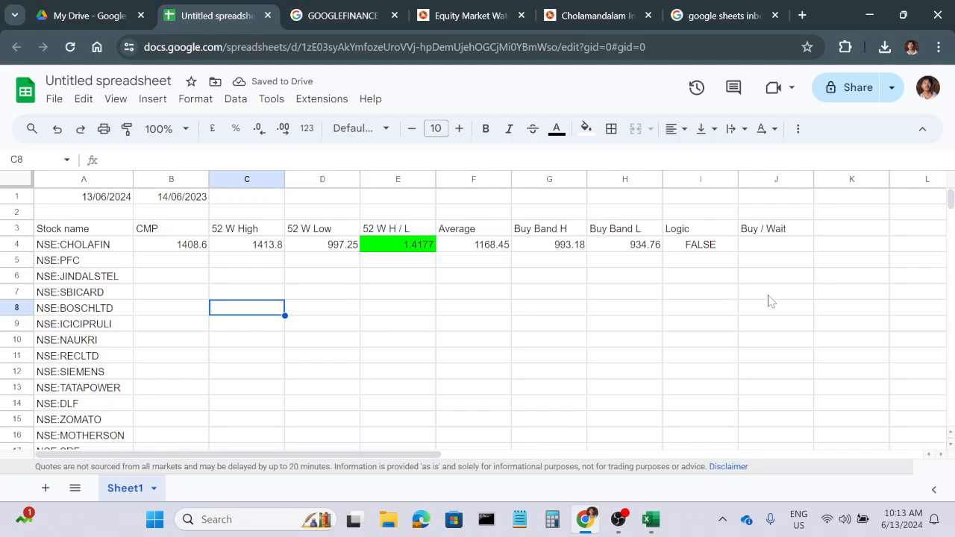
# Make the header row A3:J3 bold with a yellow fill.
pyautogui.moveTo(56, 229); pyautogui.dragTo(776, 229)
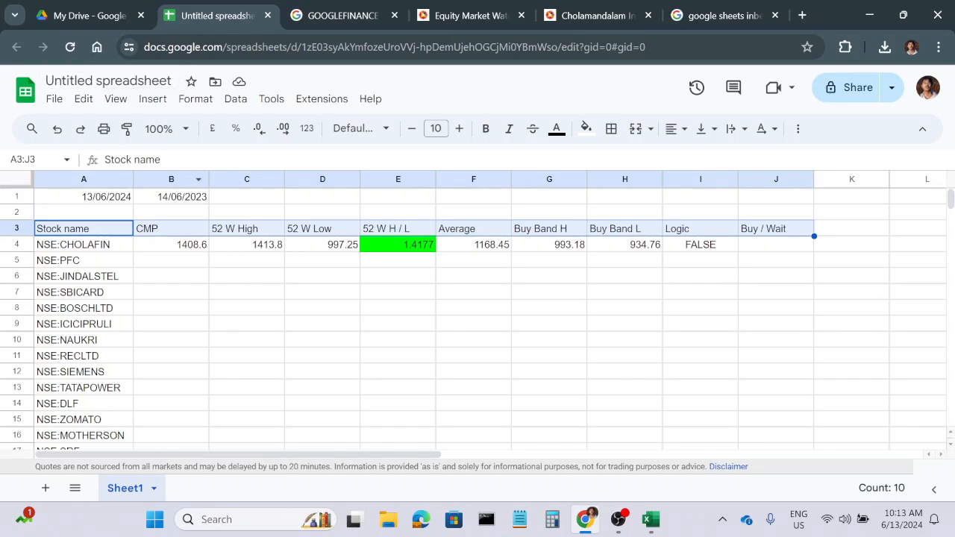
pyautogui.click(485, 128)
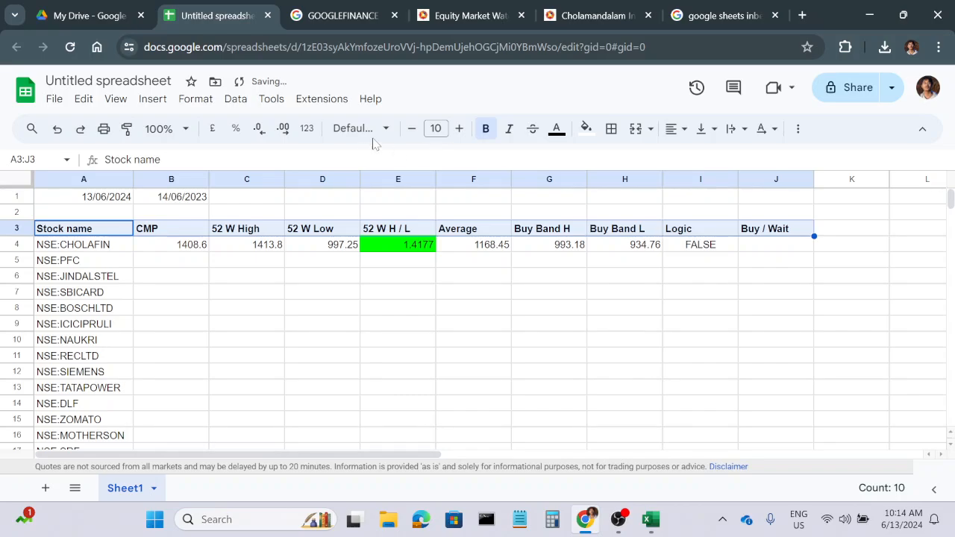
pyautogui.click(586, 130)
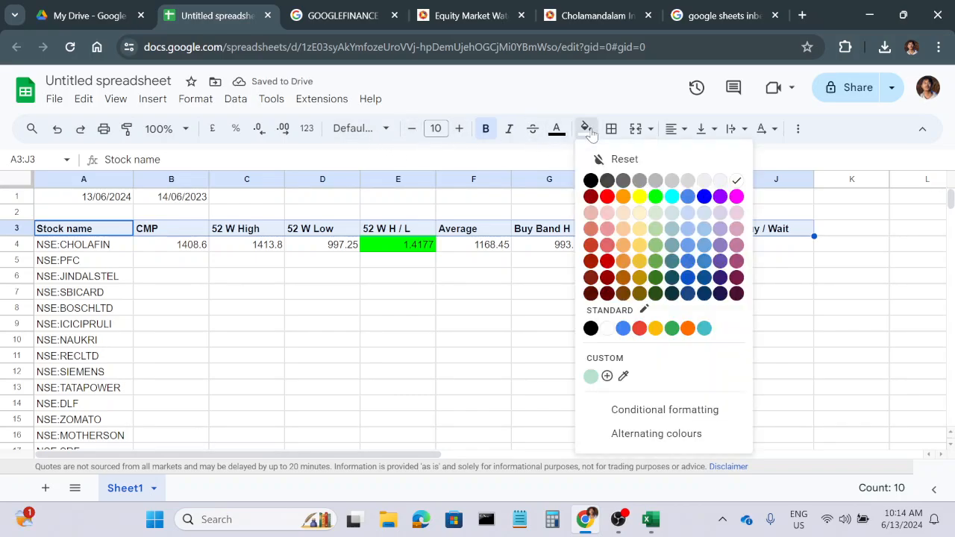
pyautogui.click(638, 198)
pyautogui.click(450, 376)
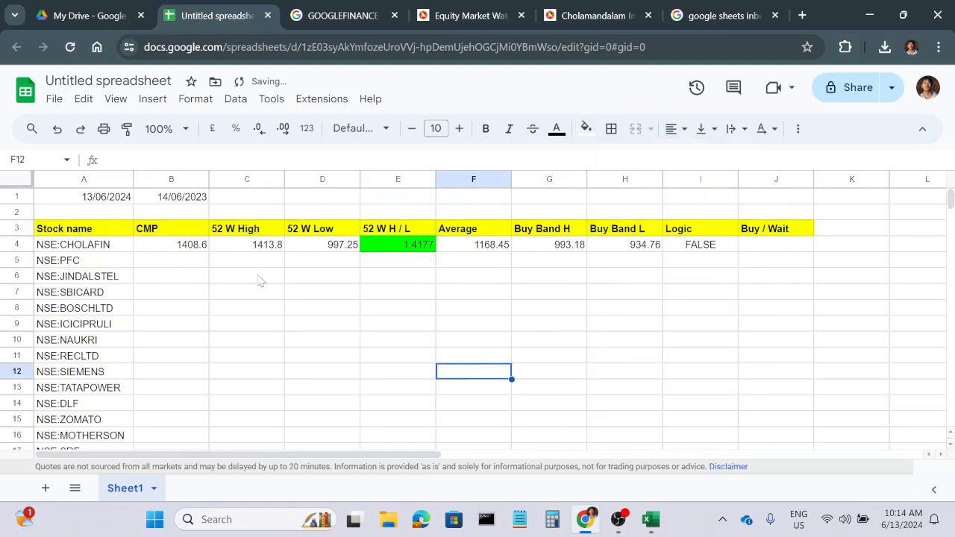
# Make the date references in CHOLAFIN's Average formula in F4 absolute, as $B$1 and $A$1.
pyautogui.moveTo(10, 197); pyautogui.dragTo(15, 208)
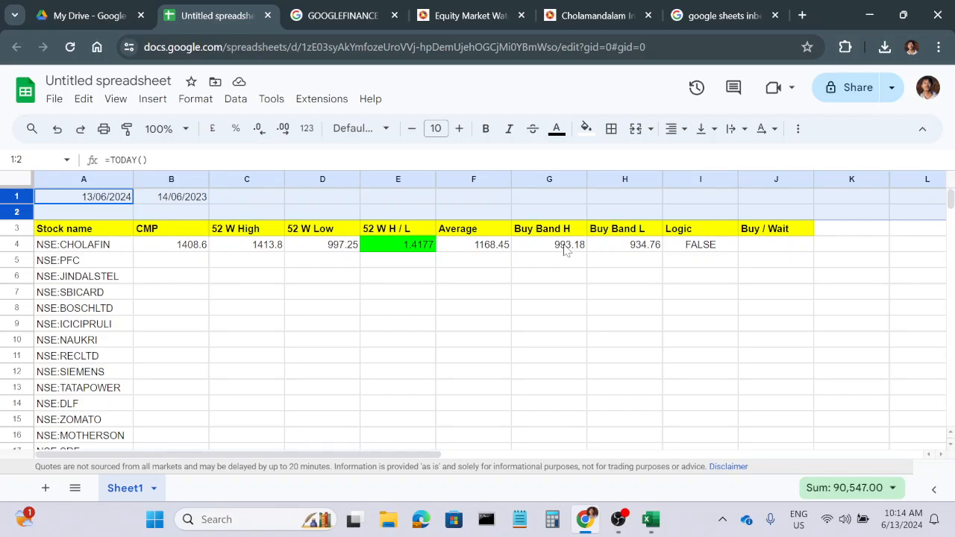
pyautogui.click(486, 246)
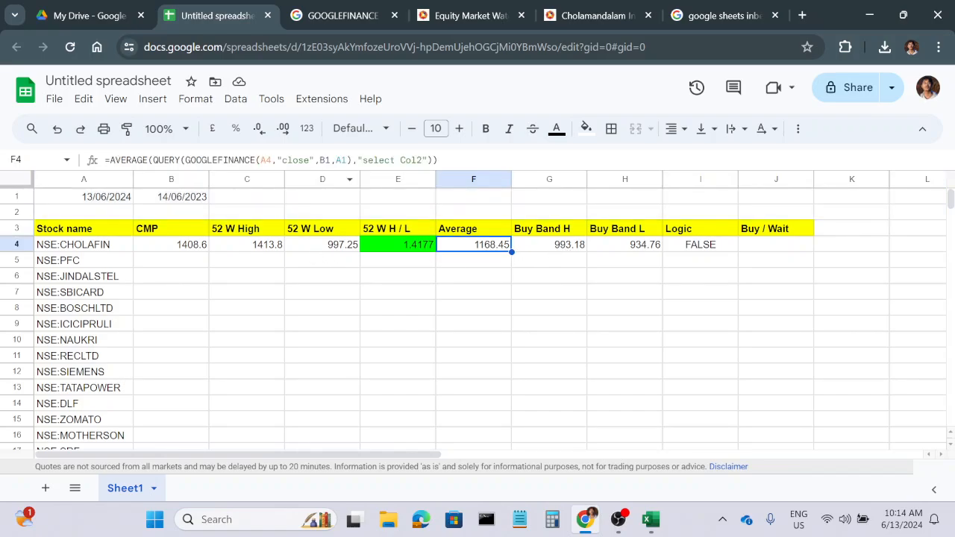
pyautogui.click(318, 160)
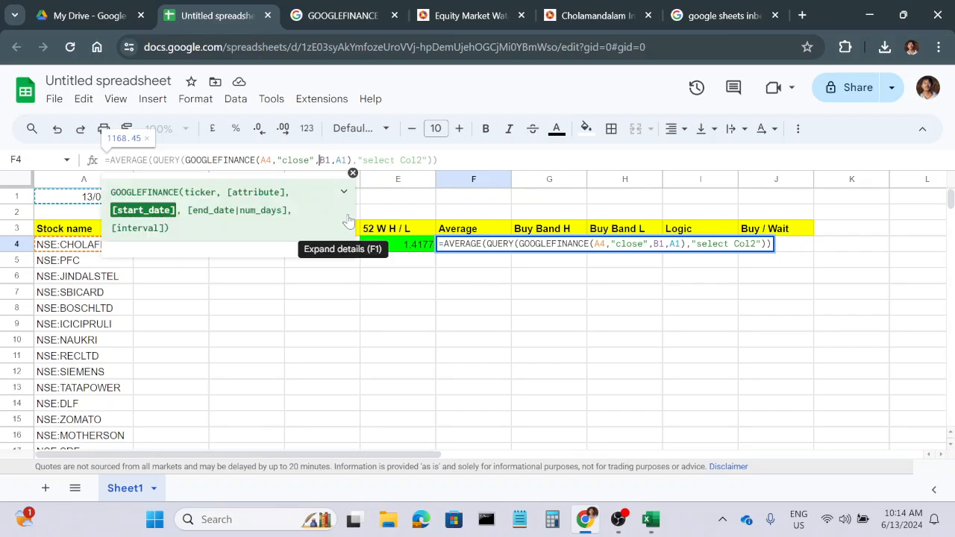
pyautogui.write('$')
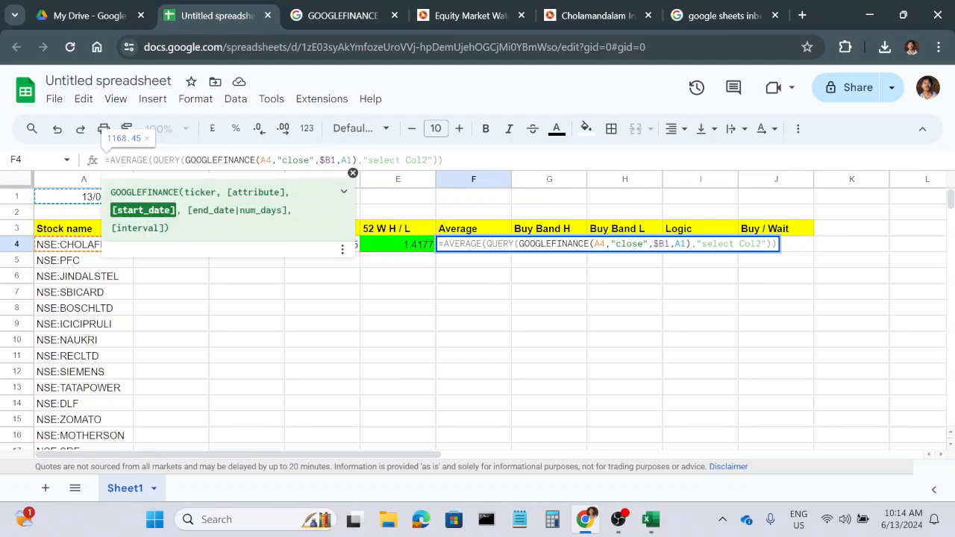
pyautogui.press('Right')
pyautogui.write('$')
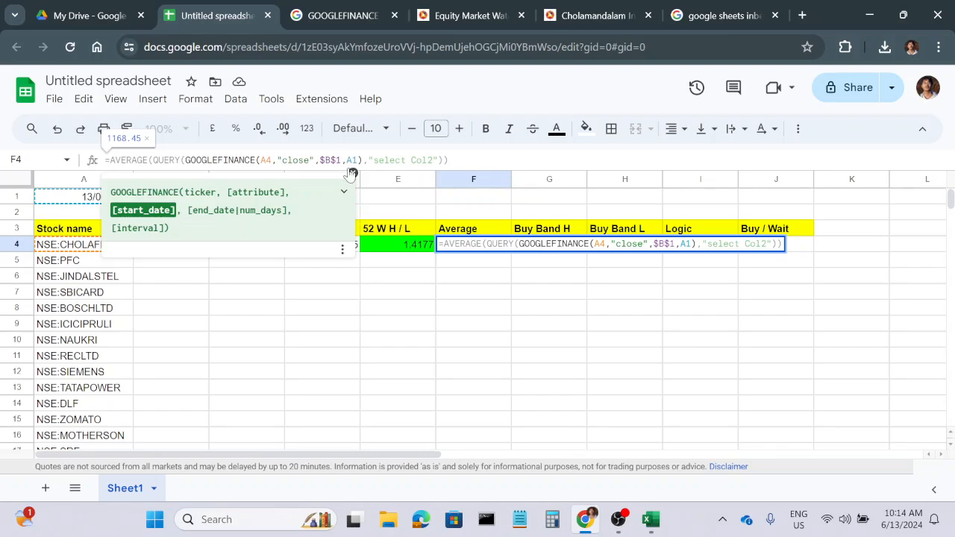
pyautogui.press('Right')
pyautogui.press('Right')
pyautogui.write('#')
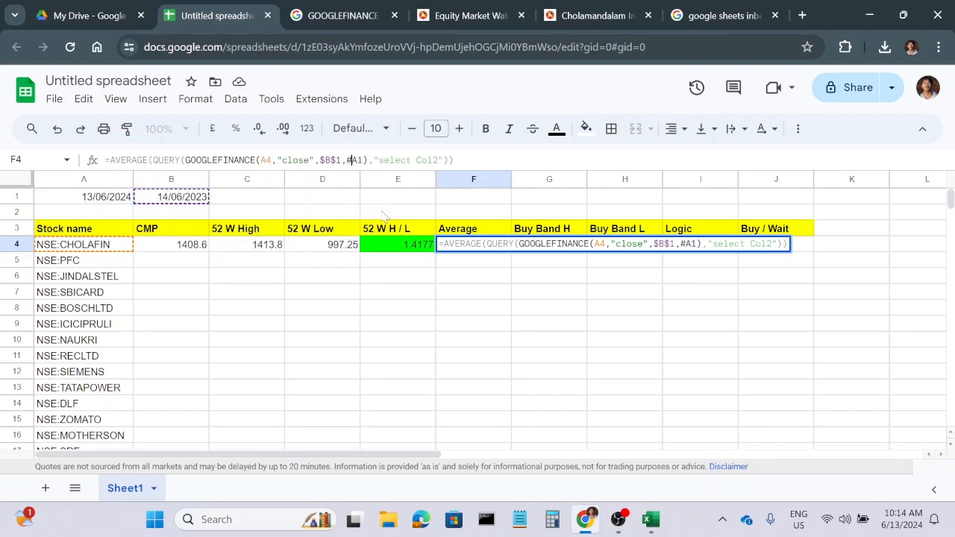
pyautogui.press('BackSpace')
pyautogui.write('$B')
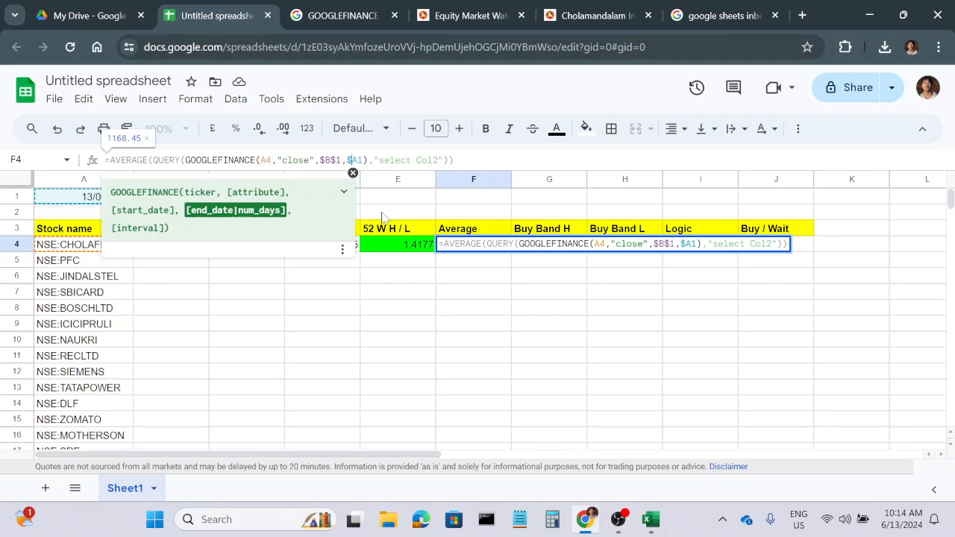
pyautogui.write('$')
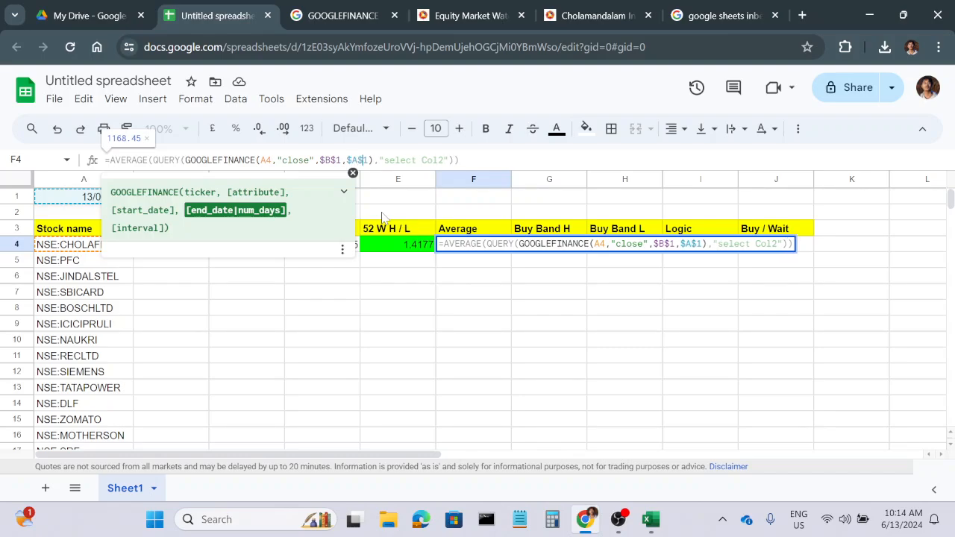
pyautogui.press('Return')
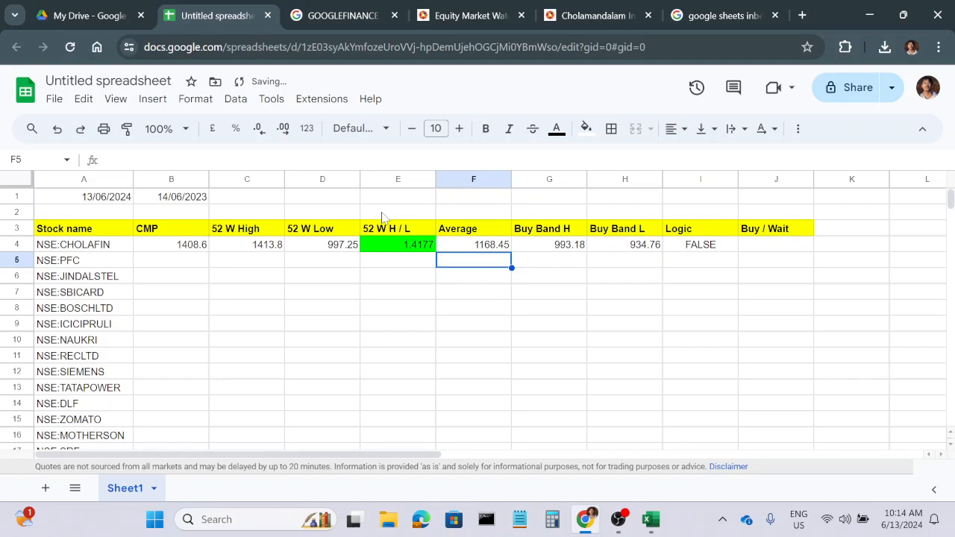
# Fill the CHOLAFIN formulas in B4:J4 down to row 53 for all the other stocks.
pyautogui.click(393, 371)
pyautogui.moveTo(164, 247); pyautogui.dragTo(762, 250)
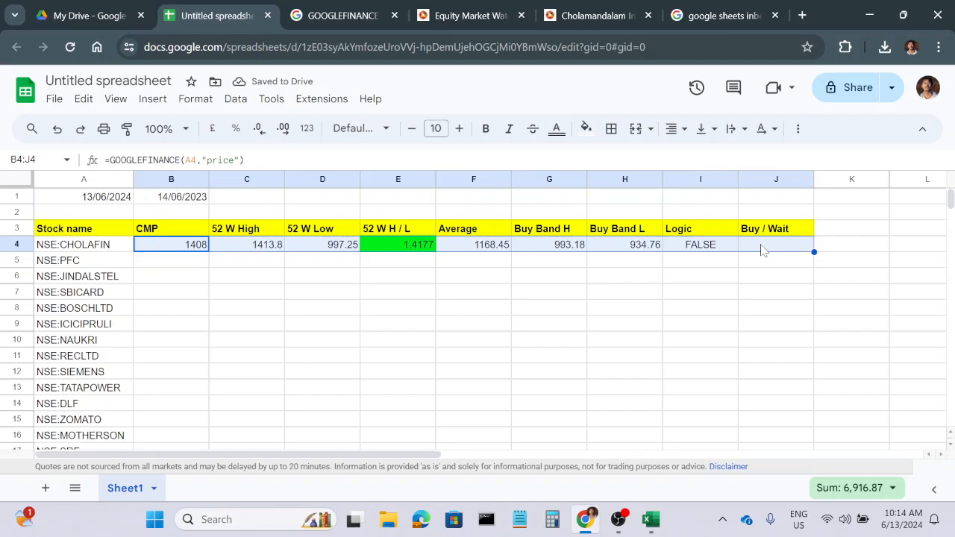
pyautogui.doubleClick(815, 251)
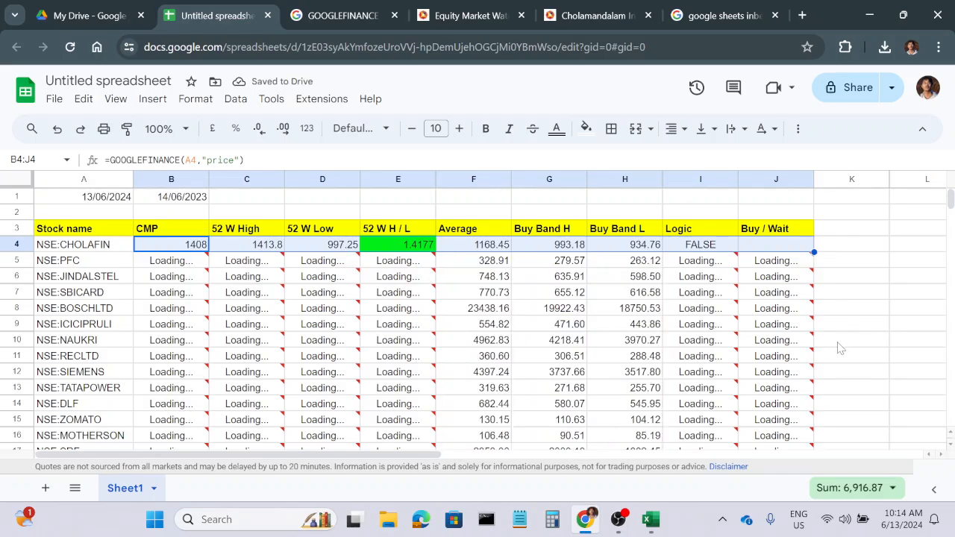
pyautogui.scroll(-10, 713, 376)
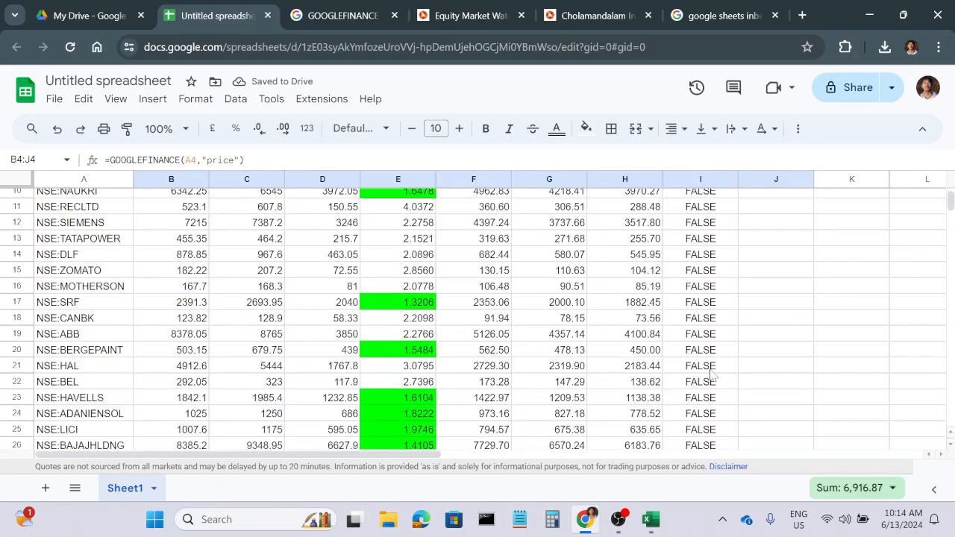
pyautogui.scroll(-5, 710, 376)
pyautogui.scroll(15, 709, 376)
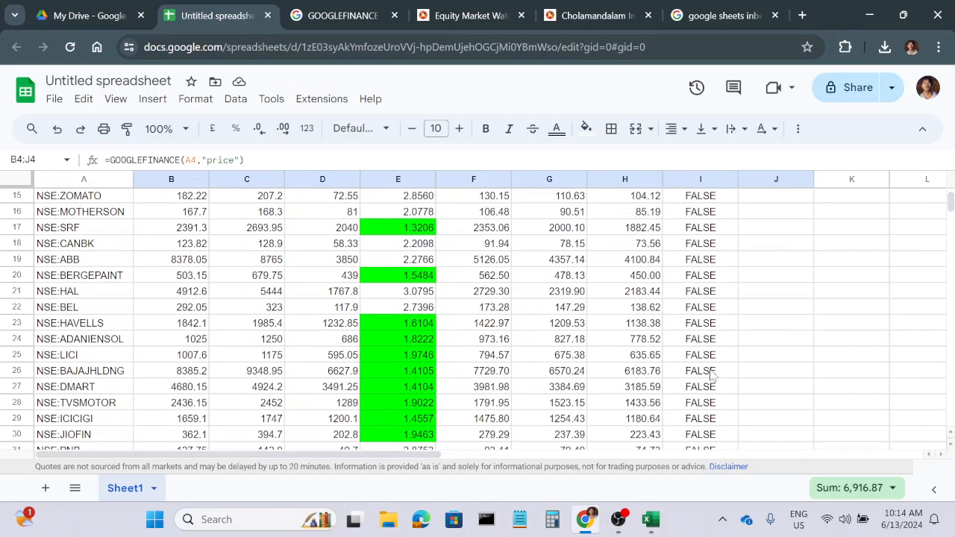
pyautogui.click(766, 358)
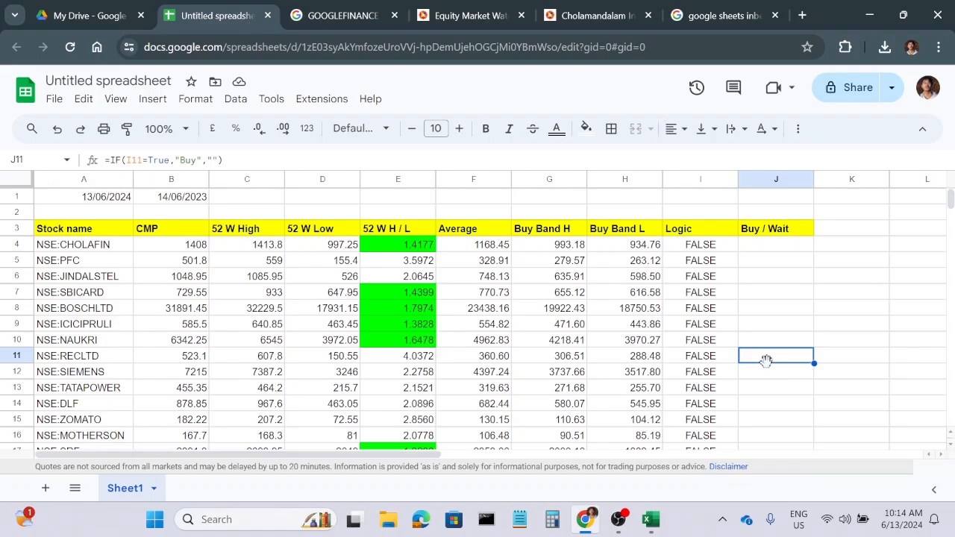
# Reduce the 52 W H / L ratios in E4:E53 to two decimal places.
pyautogui.moveTo(391, 250); pyautogui.dragTo(386, 290)
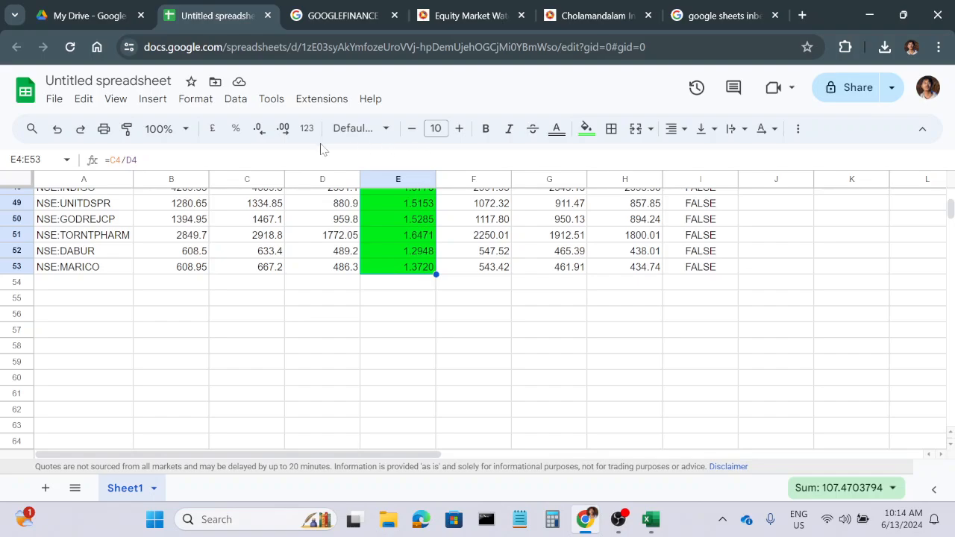
pyautogui.click(258, 128)
pyautogui.click(259, 128)
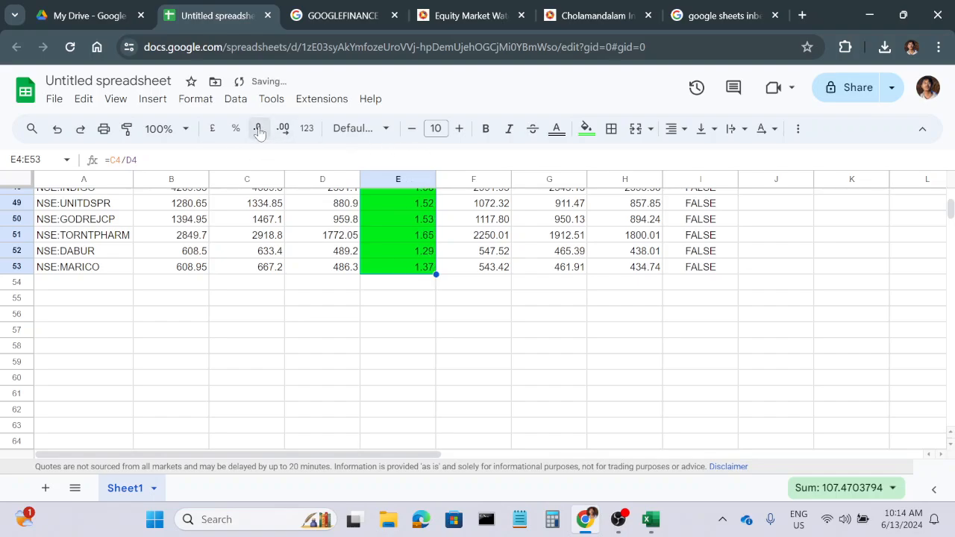
pyautogui.click(429, 377)
pyautogui.scroll(10, 432, 377)
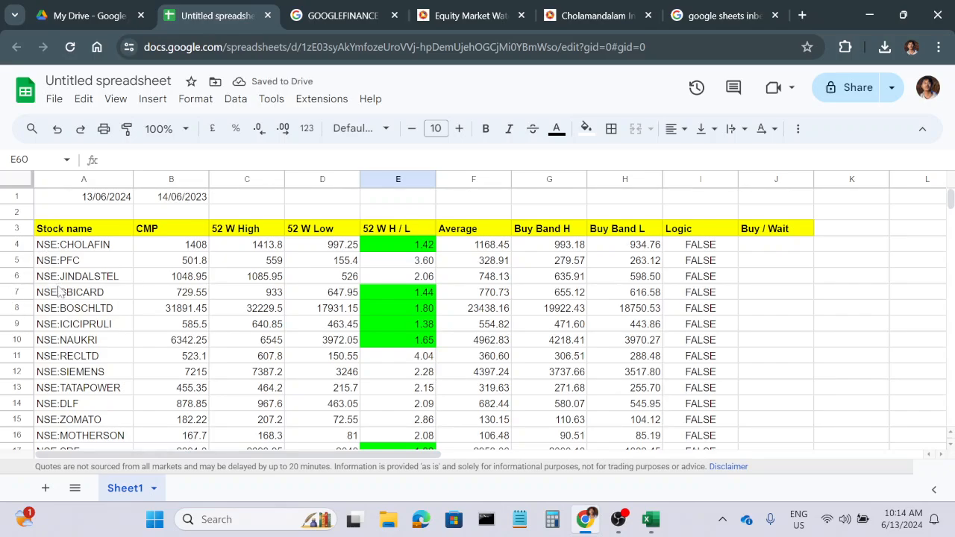
# Insert a column before Stock name and give it the header Underlying Asset in A3.
pyautogui.rightClick(77, 183)
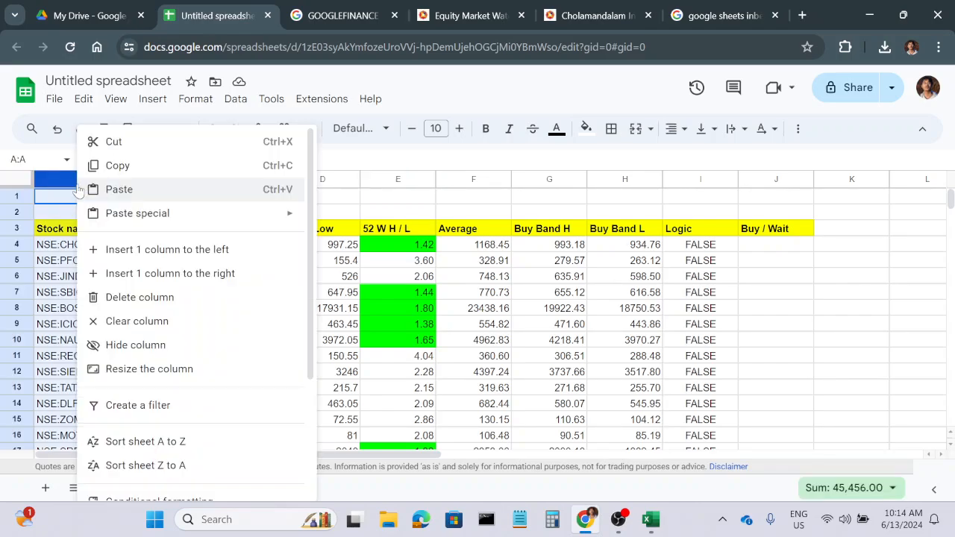
pyautogui.click(120, 252)
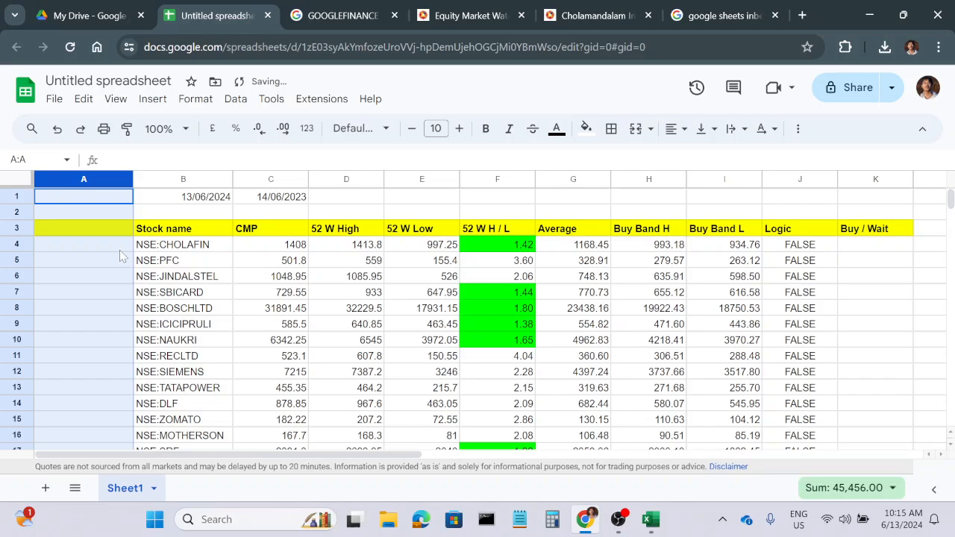
pyautogui.click(65, 232)
pyautogui.write('Underly')
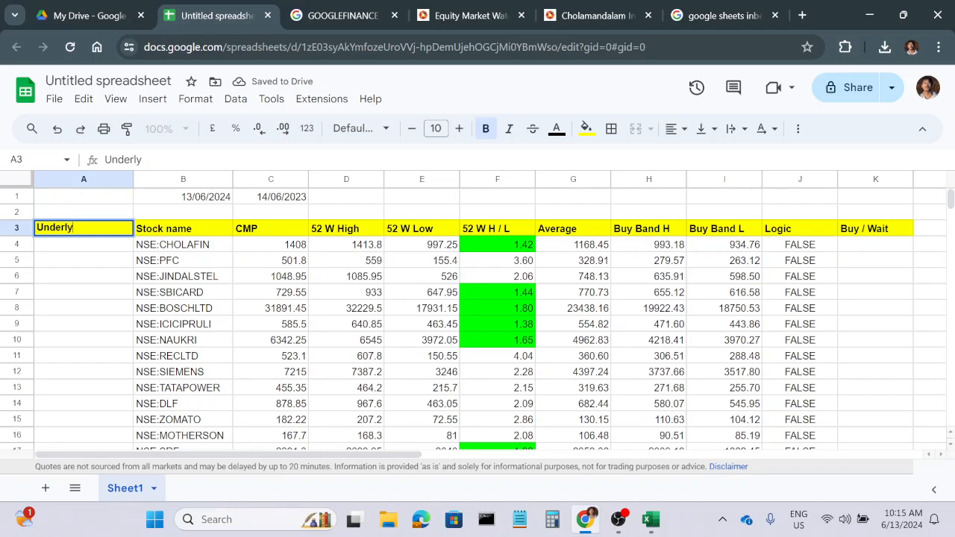
pyautogui.write('ing Asset')
pyautogui.press('Return')
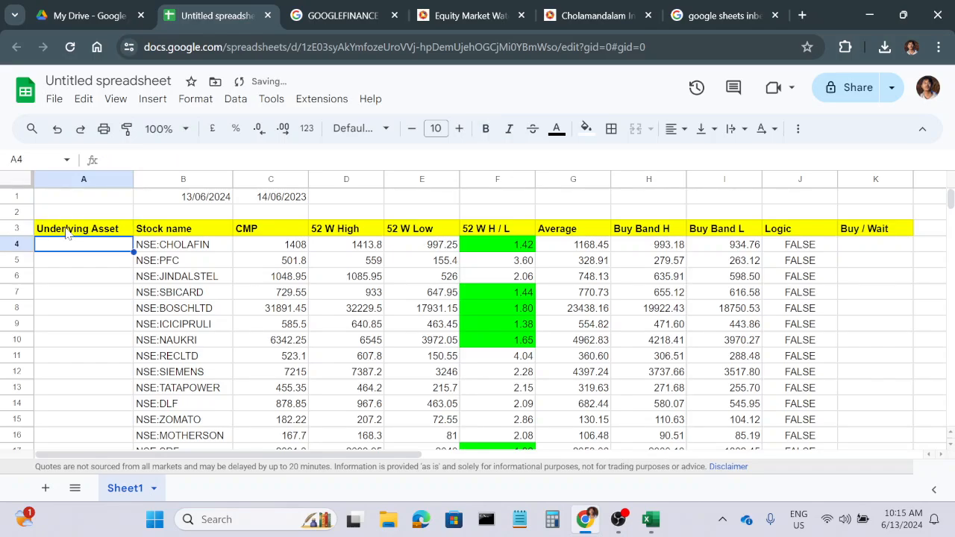
# Enter Nifty Next 50 as CHOLAFIN's underlying asset in A4.
pyautogui.write('Nift')
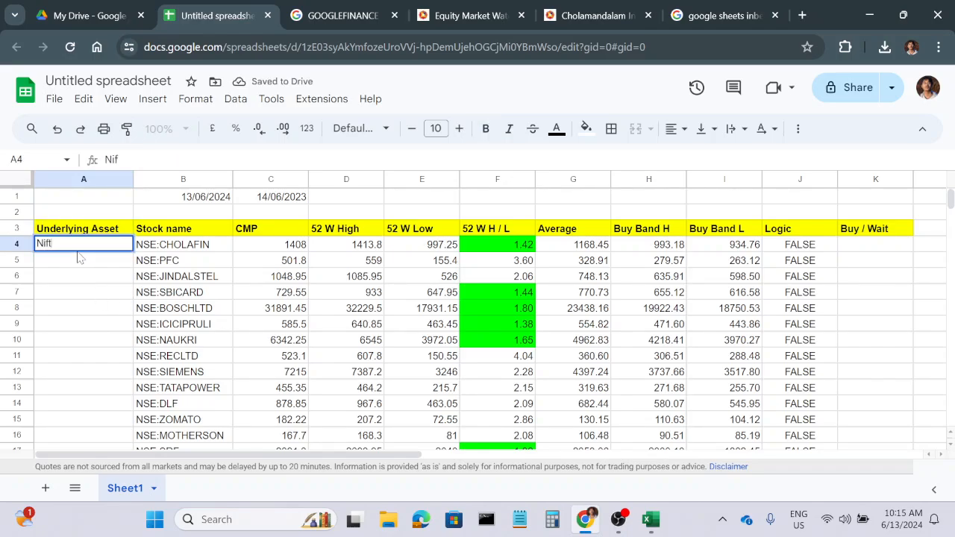
pyautogui.write('y Next 50')
pyautogui.hotkey('ctrl', 'Return')
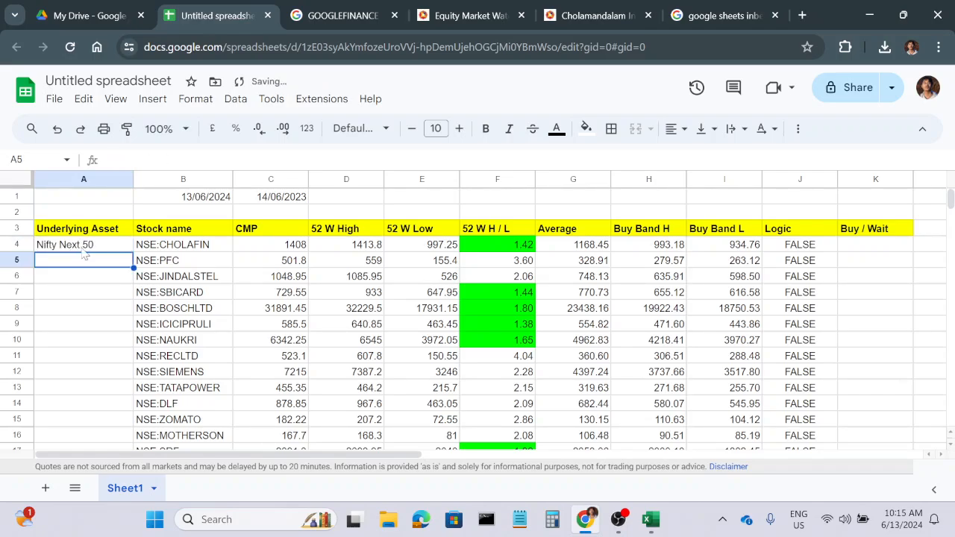
# Try to autofill the Underlying Asset column from A4 alone, and undo the fill.
pyautogui.doubleClick(133, 253)
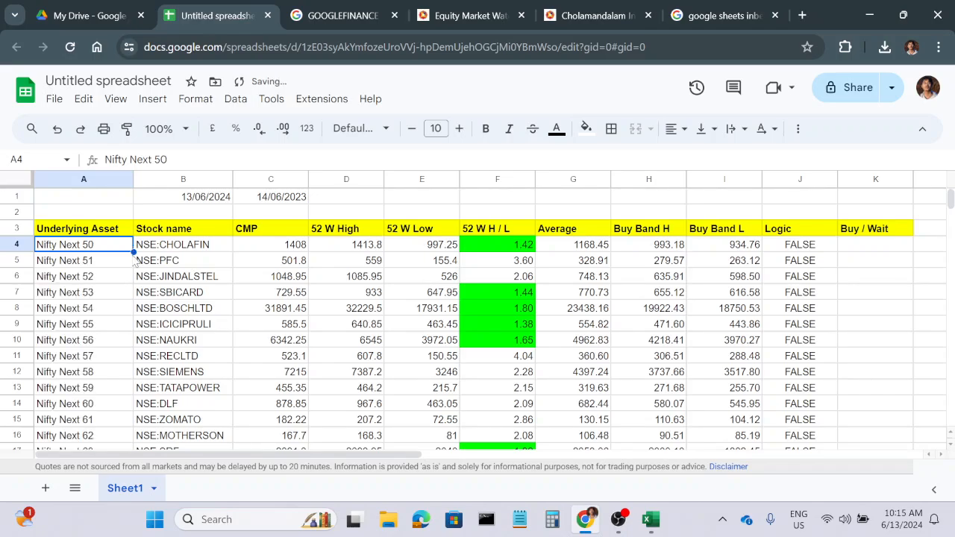
pyautogui.hotkey('ctrl', 'z')
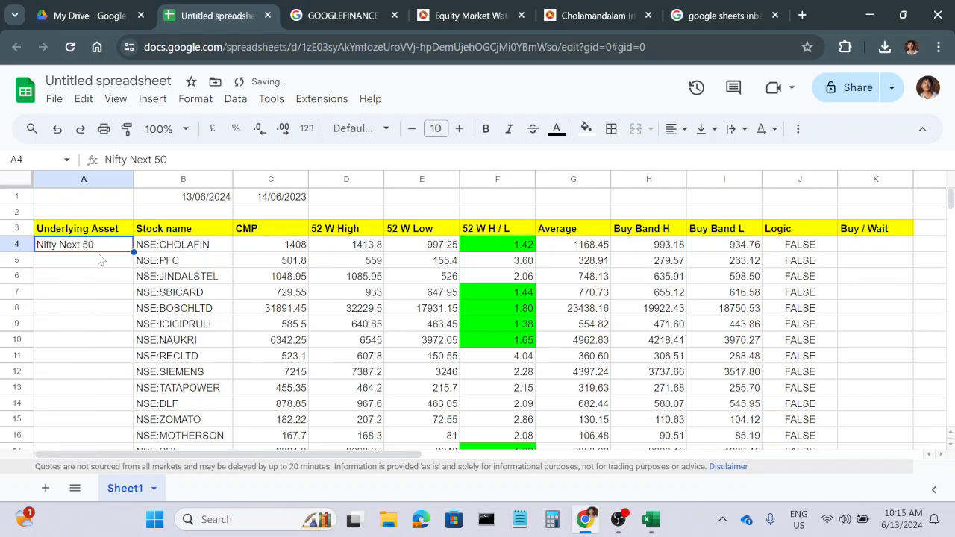
pyautogui.scroll(-13, 129, 254)
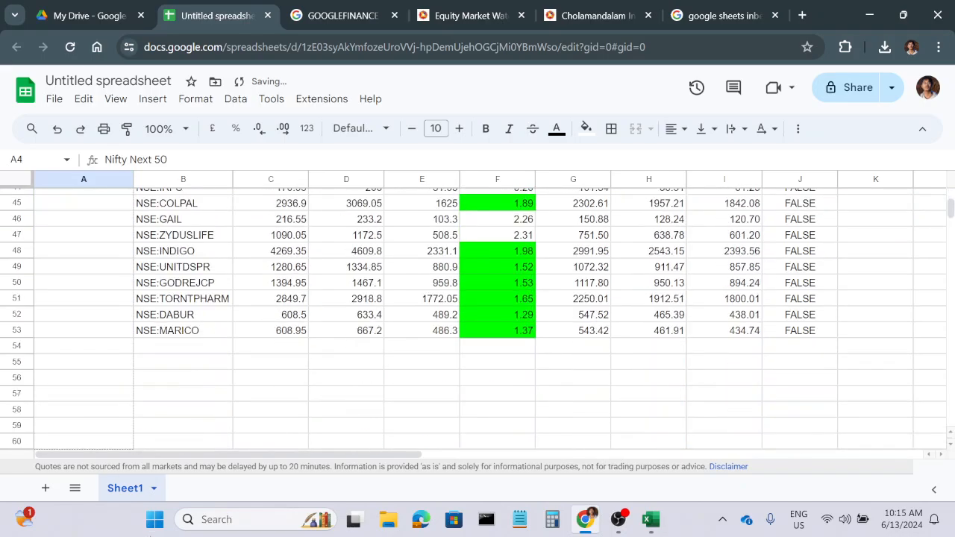
pyautogui.scroll(4, 124, 241)
pyautogui.scroll(1, 124, 247)
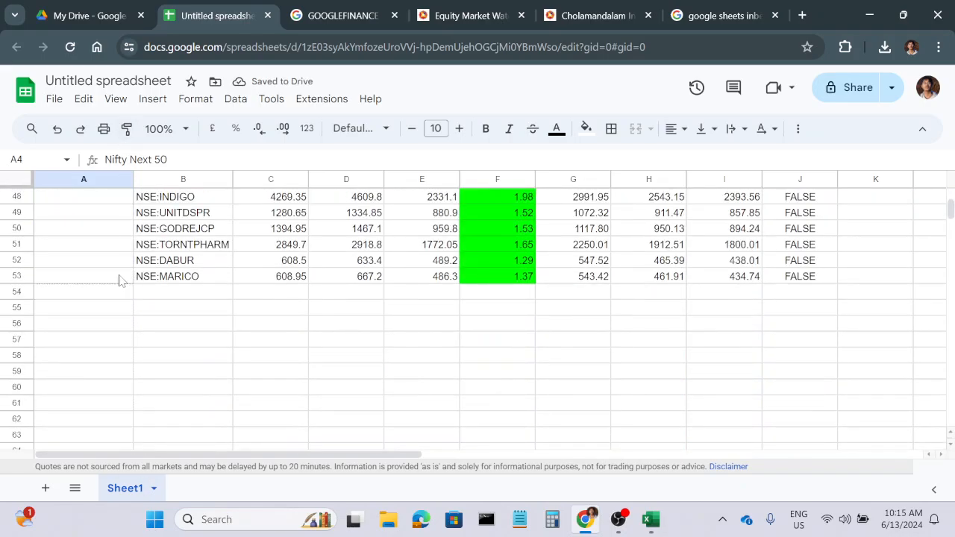
pyautogui.hotkey('ctrl', 'y')
pyautogui.click(164, 337)
pyautogui.hotkey('ctrl', 'z')
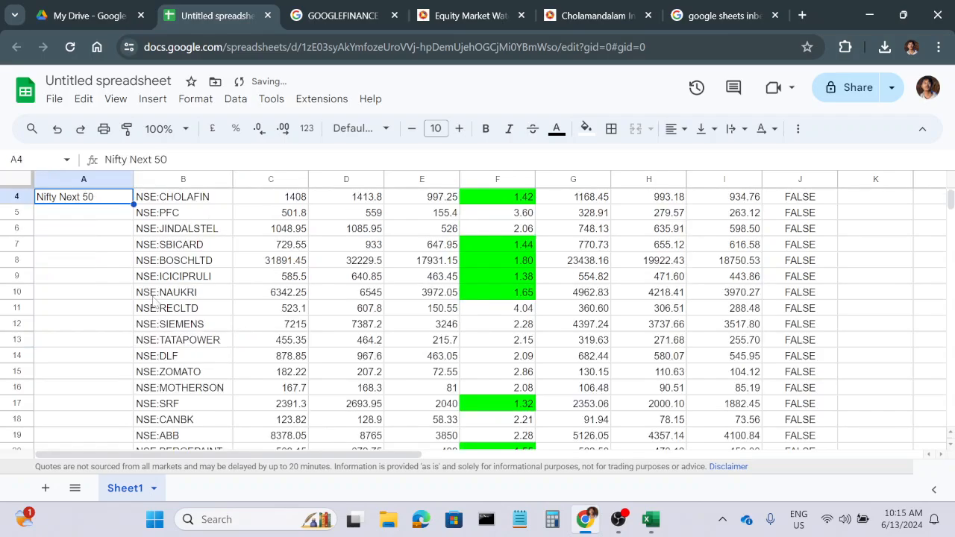
# Copy Nifty Next 50 from A4 to A5 and fill both cells down the Underlying Asset column for every stock.
pyautogui.scroll(1, 106, 263)
pyautogui.hotkey('ctrl', 'c')
pyautogui.press('Down')
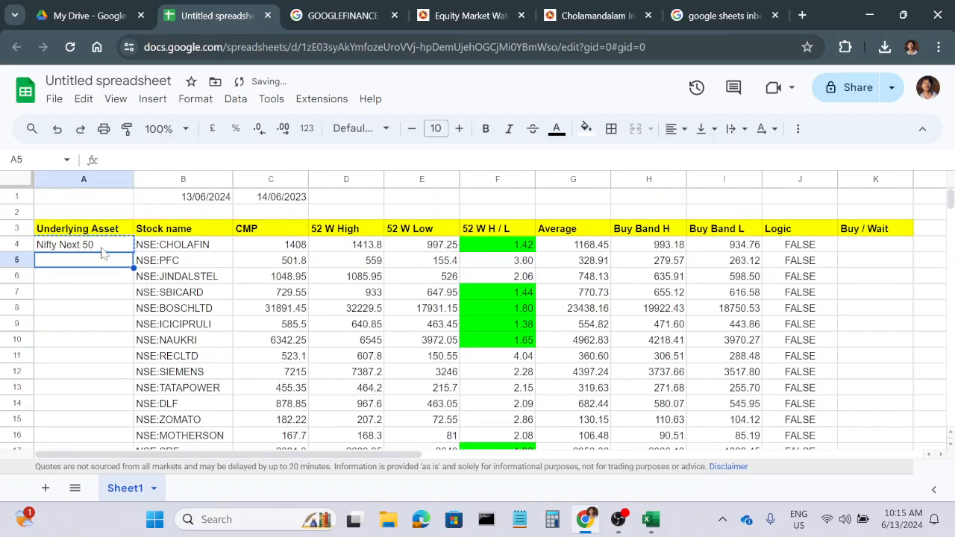
pyautogui.hotkey('ctrl', 'v')
pyautogui.keyDown('shift'); pyautogui.click(110, 248); pyautogui.keyUp('shift')
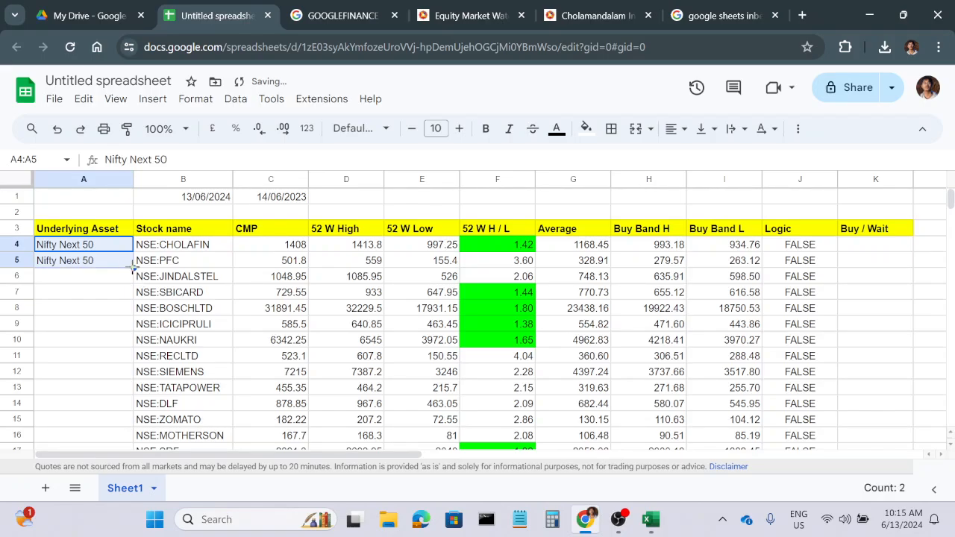
pyautogui.moveTo(133, 268); pyautogui.dragTo(136, 246)
pyautogui.click(215, 358)
pyautogui.scroll(10, 211, 356)
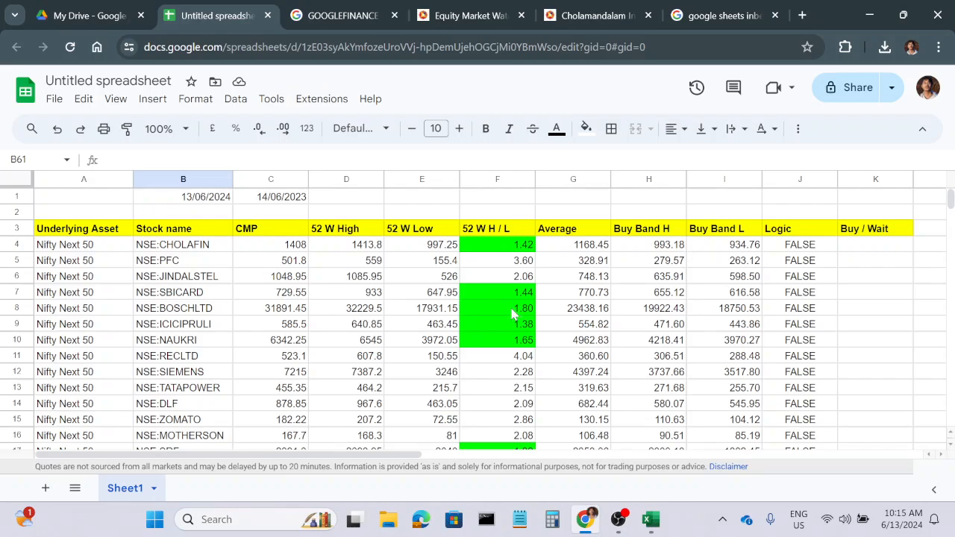
# Zoom the page out to 90% and review the completed stock table from its first row.
pyautogui.scroll(-10, 512, 314)
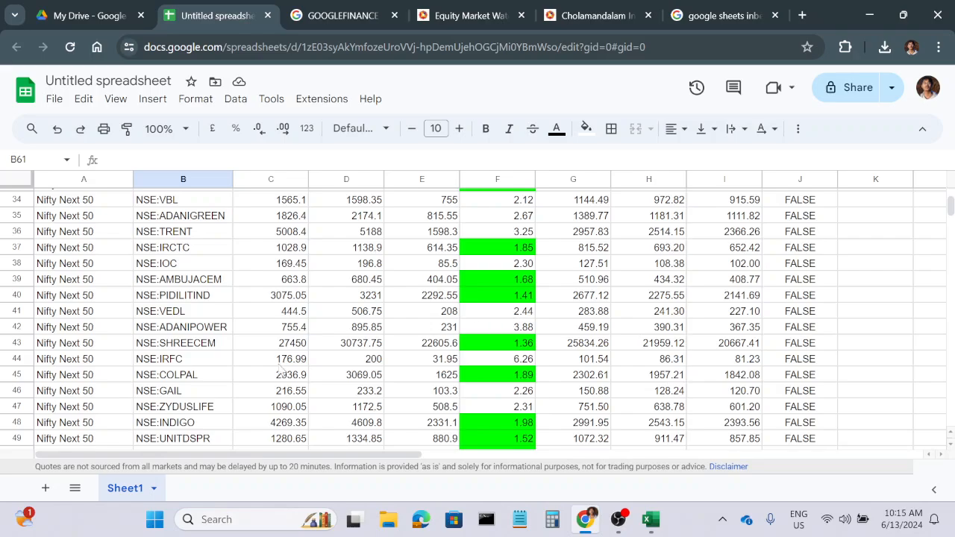
pyautogui.hotkey('ctrl', '-')
pyautogui.scroll(12, 291, 353)
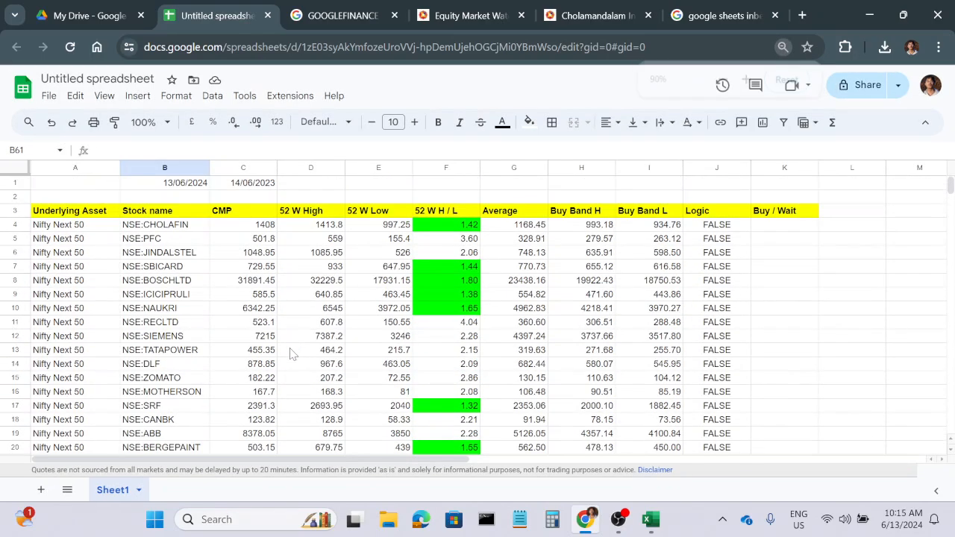
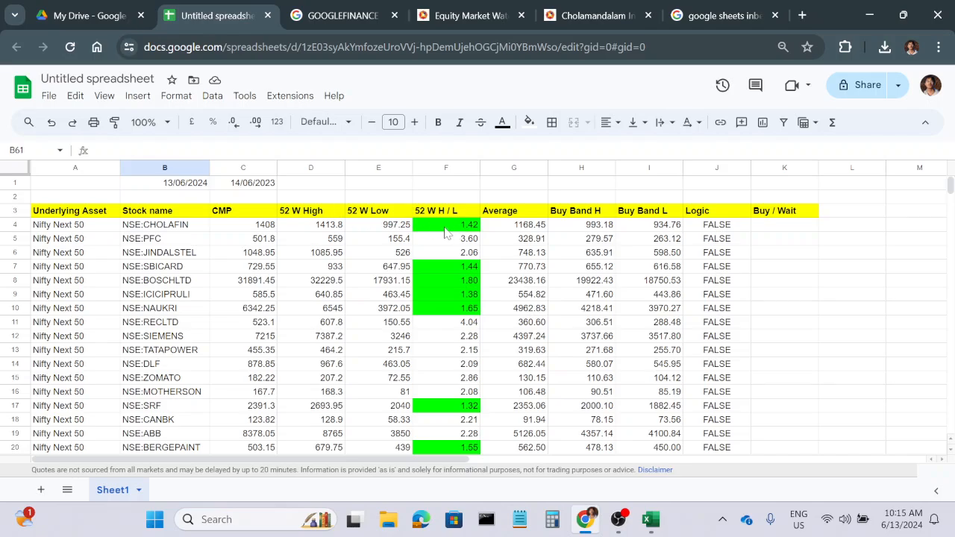
# Switch to the NSE Equity Market Watch page, list the NIFTY 500 index and download its data as CSV.
pyautogui.click(462, 231)
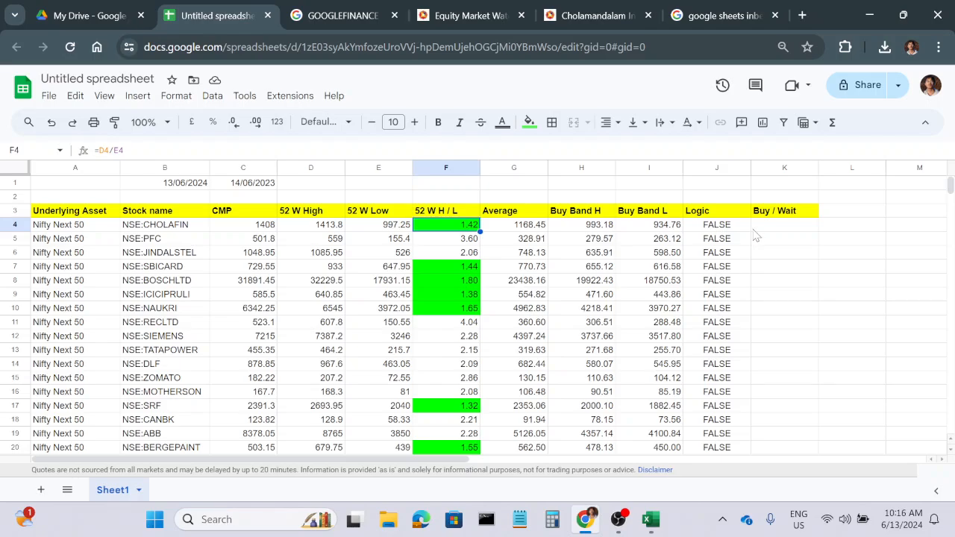
pyautogui.click(467, 17)
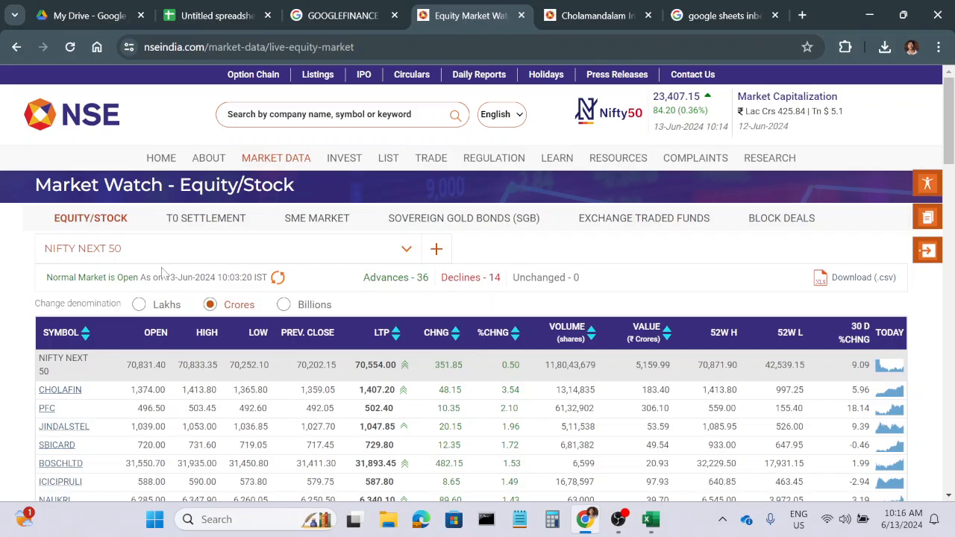
pyautogui.click(406, 250)
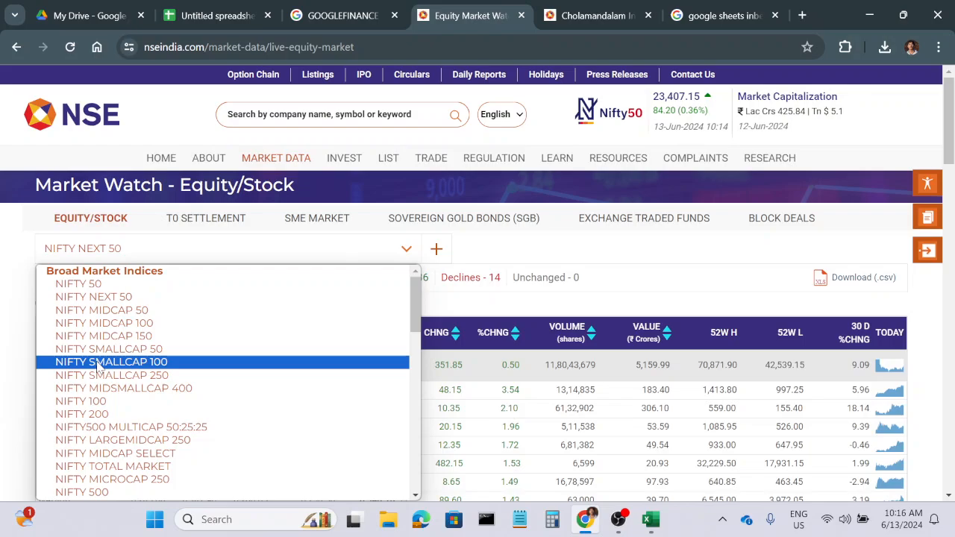
pyautogui.click(82, 492)
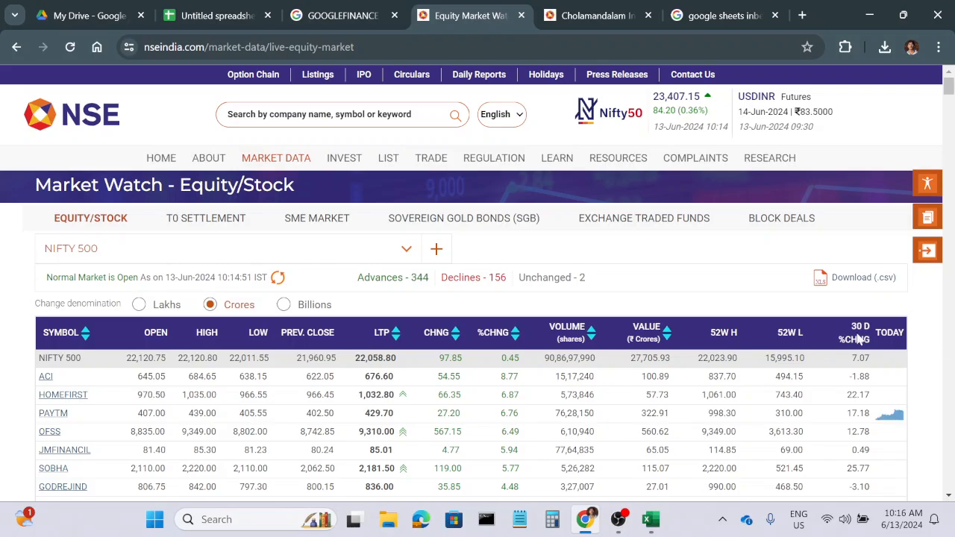
pyautogui.click(858, 282)
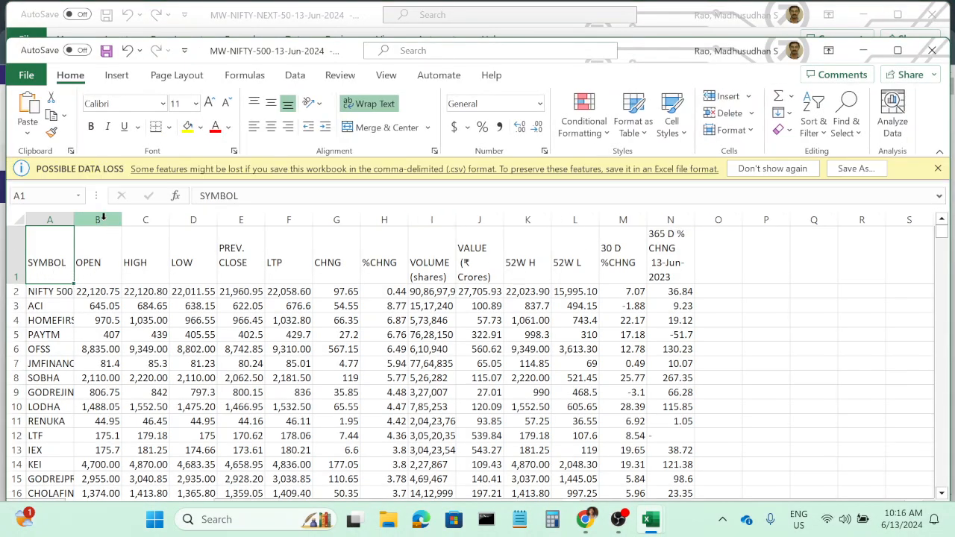
# Delete every column from OPEN onward in the Nifty 500 file and clear the SYMBOL and NIFTY 500 cells in A1:A2.
pyautogui.moveTo(98, 219); pyautogui.dragTo(680, 217)
pyautogui.rightClick(662, 218)
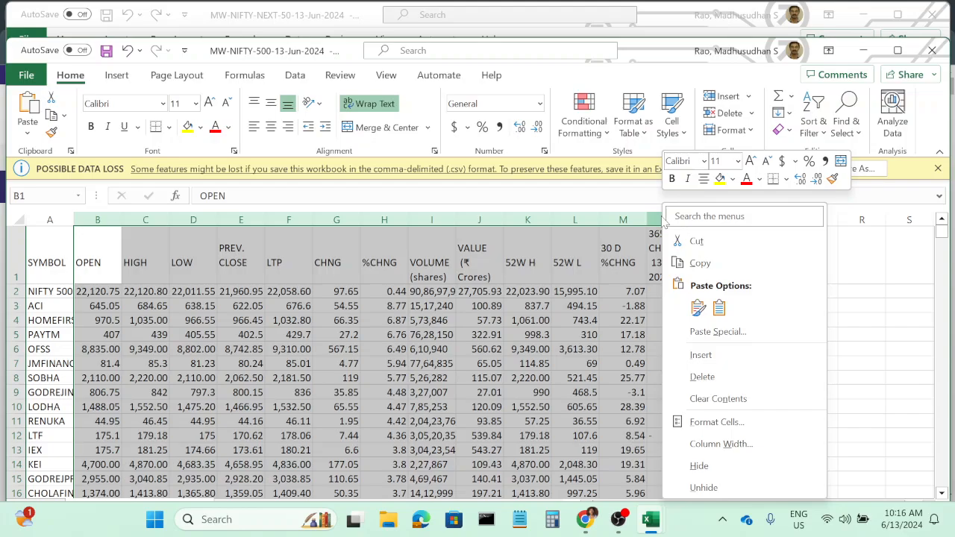
pyautogui.click(701, 375)
pyautogui.click(898, 50)
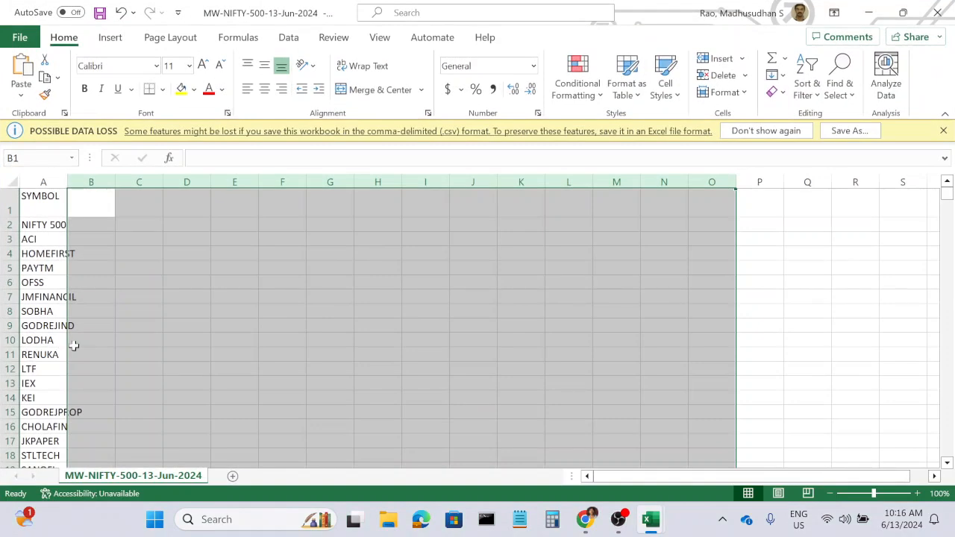
pyautogui.moveTo(39, 206); pyautogui.dragTo(45, 221)
pyautogui.press('Delete')
# Enter the prefix NSE: in B3 and fill it down beside every stock symbol.
pyautogui.click(101, 225)
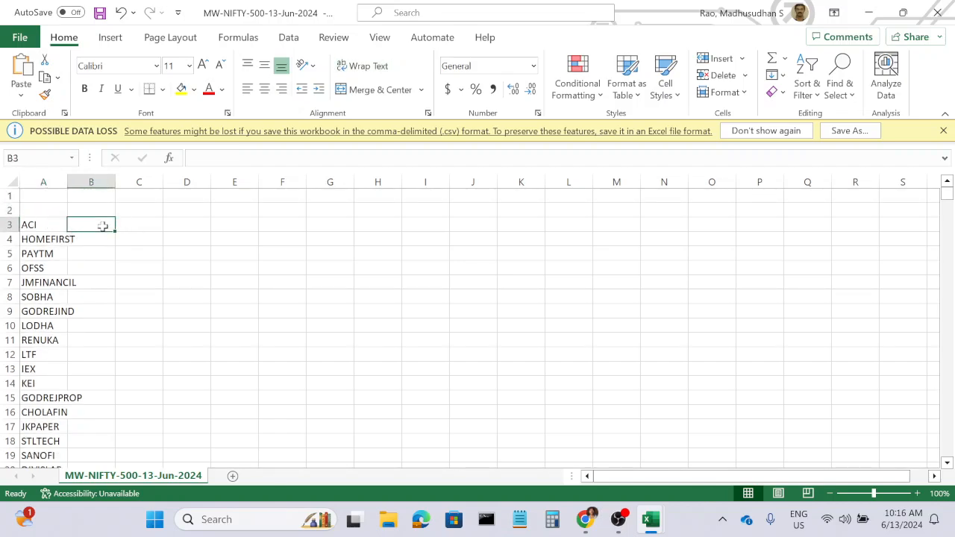
pyautogui.write('NSE:')
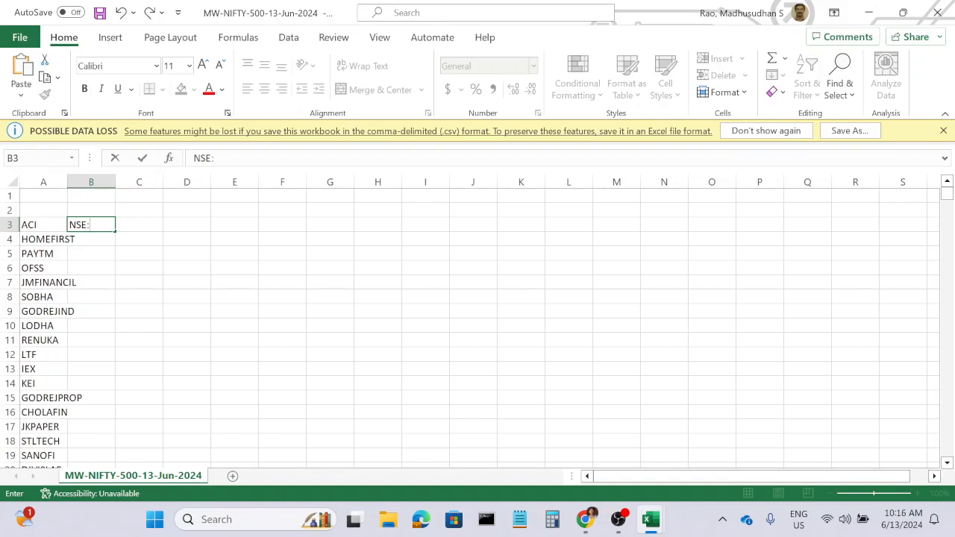
pyautogui.hotkey('ctrl', 'Return')
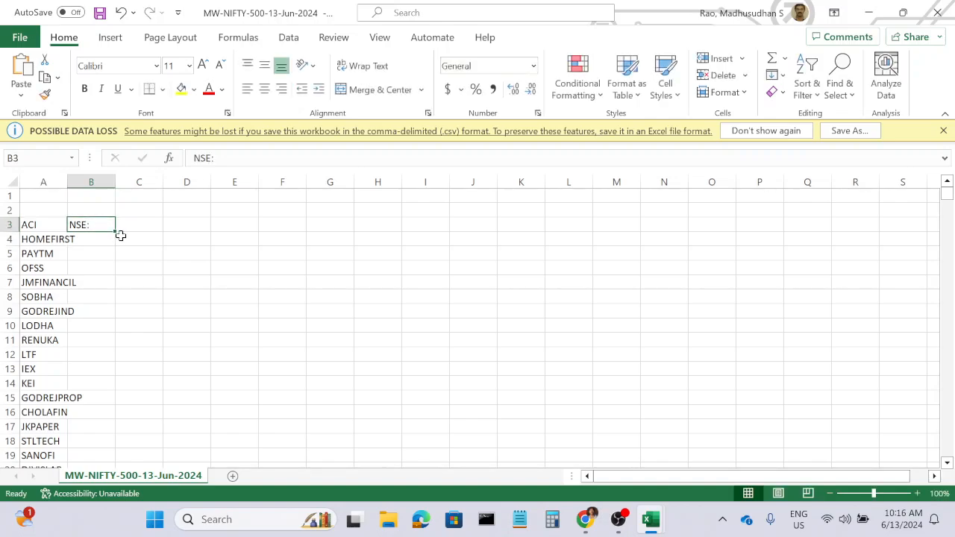
pyautogui.doubleClick(112, 229)
# Combine prefix and symbol in C3 with =CONCAT(B3,A3) and fill the formula down for all stocks.
pyautogui.click(134, 224)
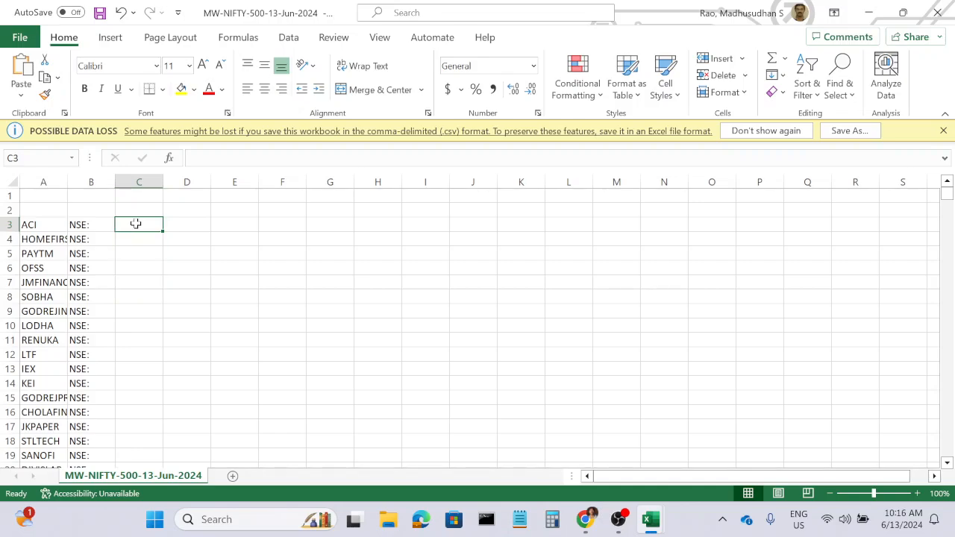
pyautogui.write('=con')
pyautogui.press('Tab')
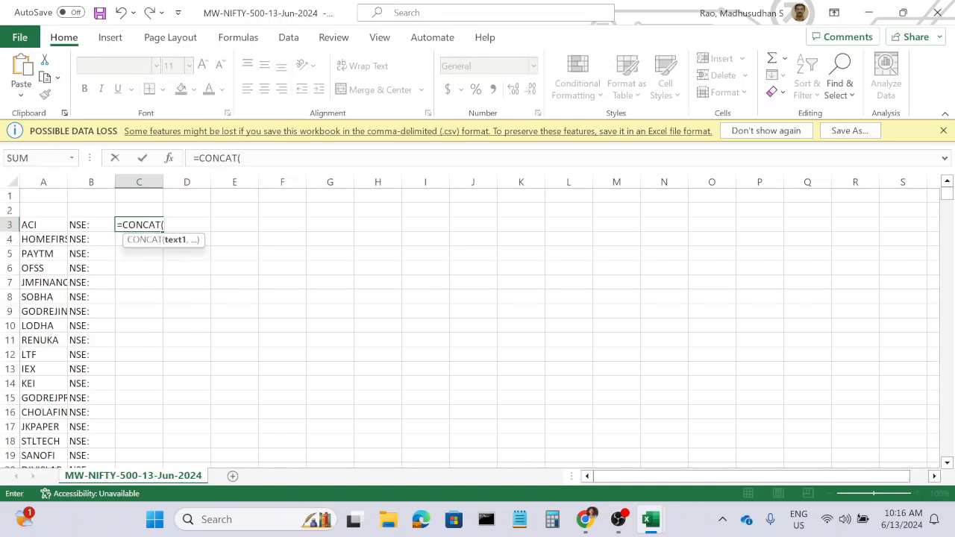
pyautogui.click(94, 224)
pyautogui.write(',')
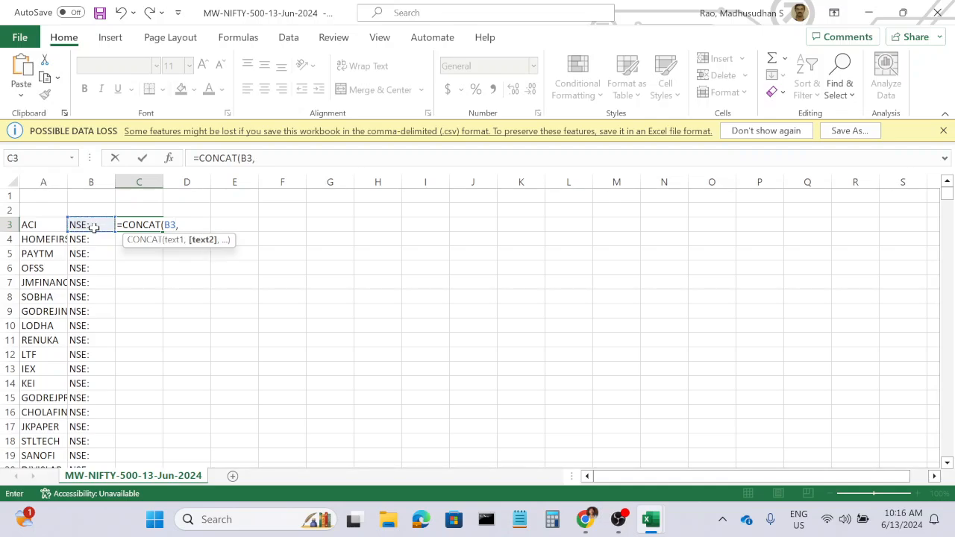
pyautogui.click(44, 225)
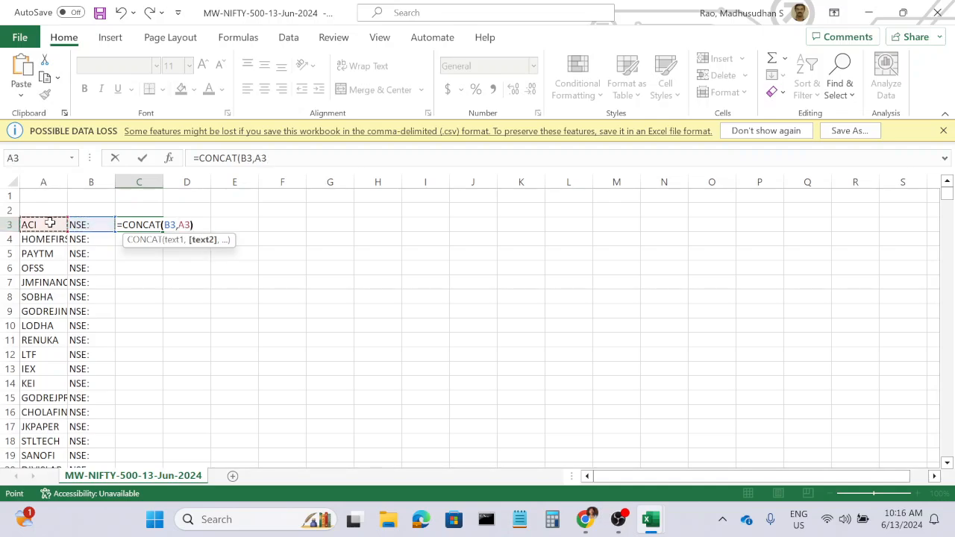
pyautogui.press('Return')
pyautogui.click(153, 228)
pyautogui.doubleClick(163, 232)
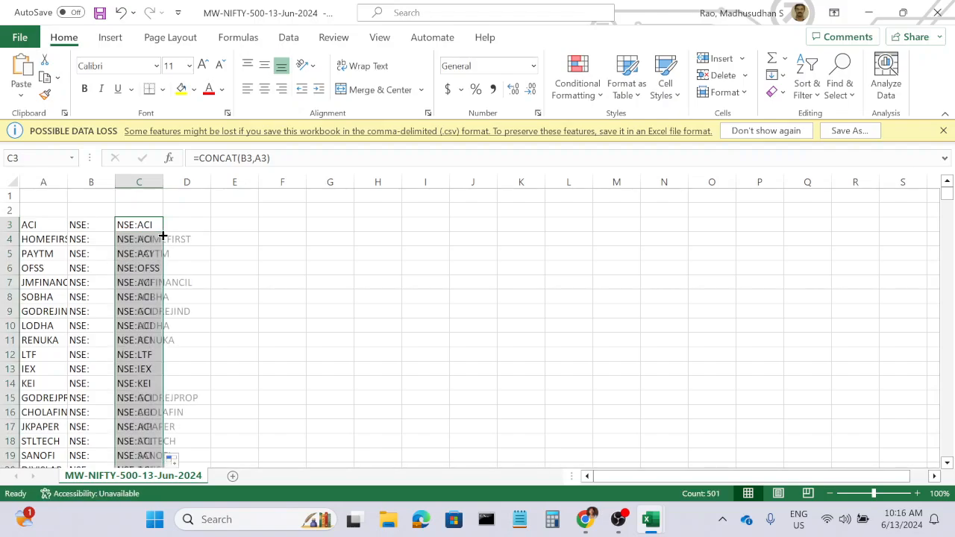
# Copy the combined tickers C3:C503 and paste them as values only into the Google Sheets stock table from B54 down.
pyautogui.click(261, 252)
pyautogui.moveTo(147, 224); pyautogui.dragTo(132, 441)
pyautogui.hotkey('ctrl', 'c')
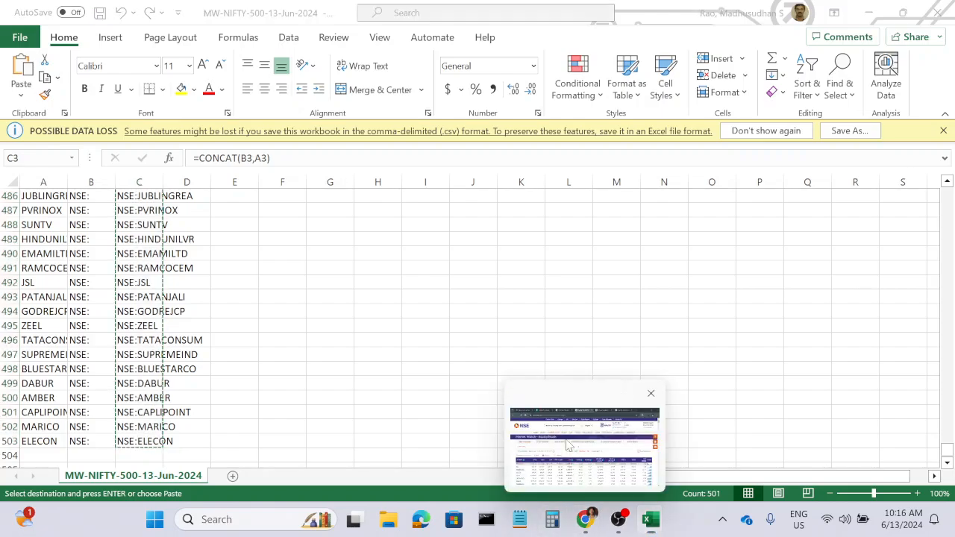
pyautogui.click(590, 526)
pyautogui.click(211, 15)
pyautogui.scroll(-20, 135, 350)
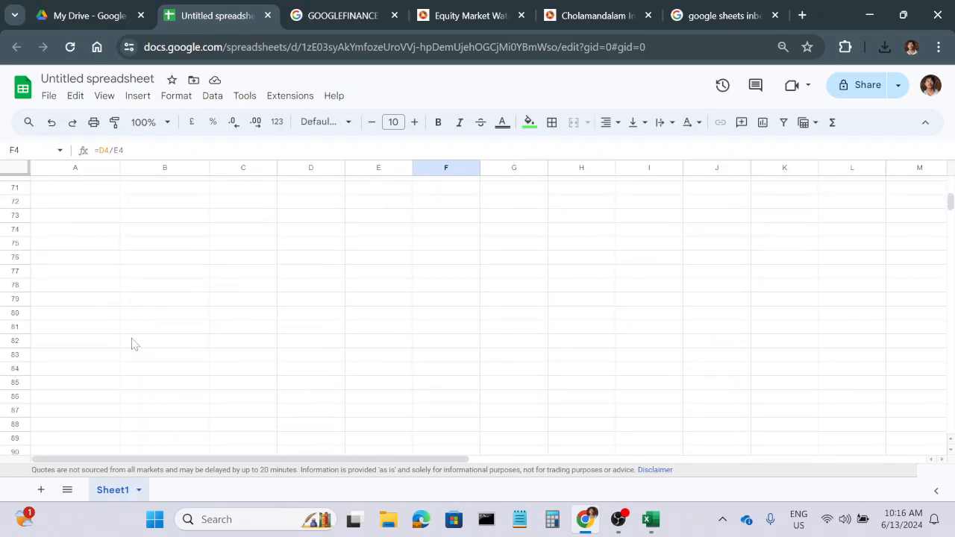
pyautogui.scroll(7, 131, 343)
pyautogui.rightClick(140, 255)
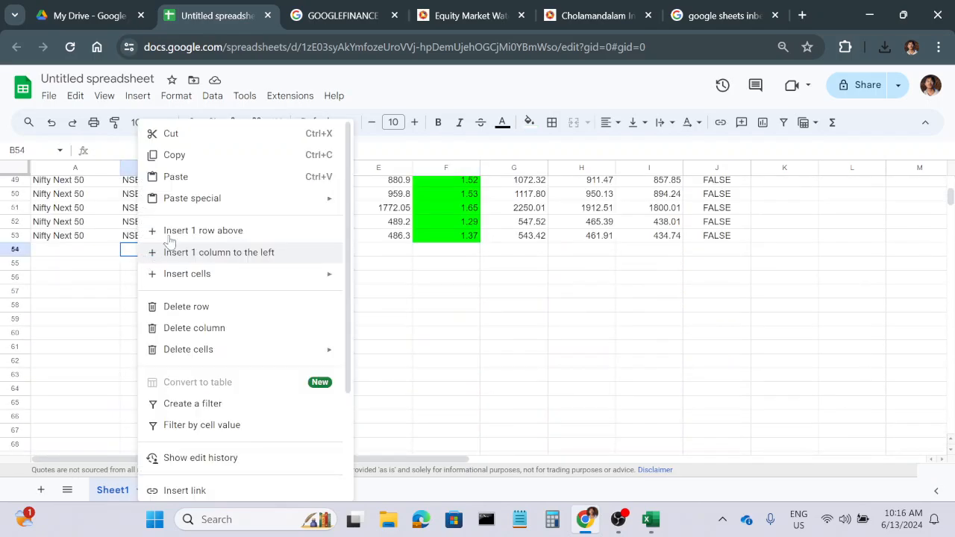
pyautogui.moveTo(189, 208)
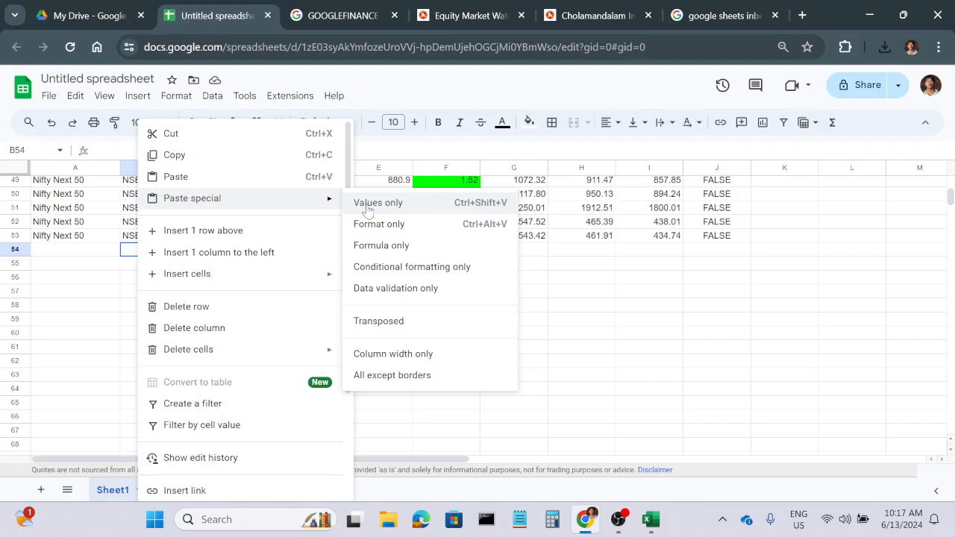
pyautogui.click(482, 209)
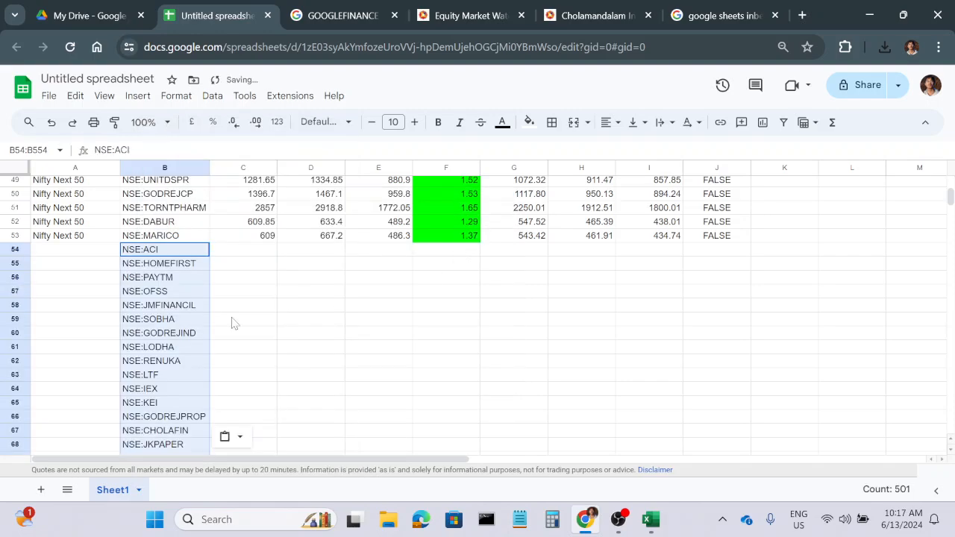
# Enter Nifty 500 in A54, copy it to A55, and fill both cells down the Underlying Asset column for the new stocks.
pyautogui.click(68, 259)
pyautogui.write('N')
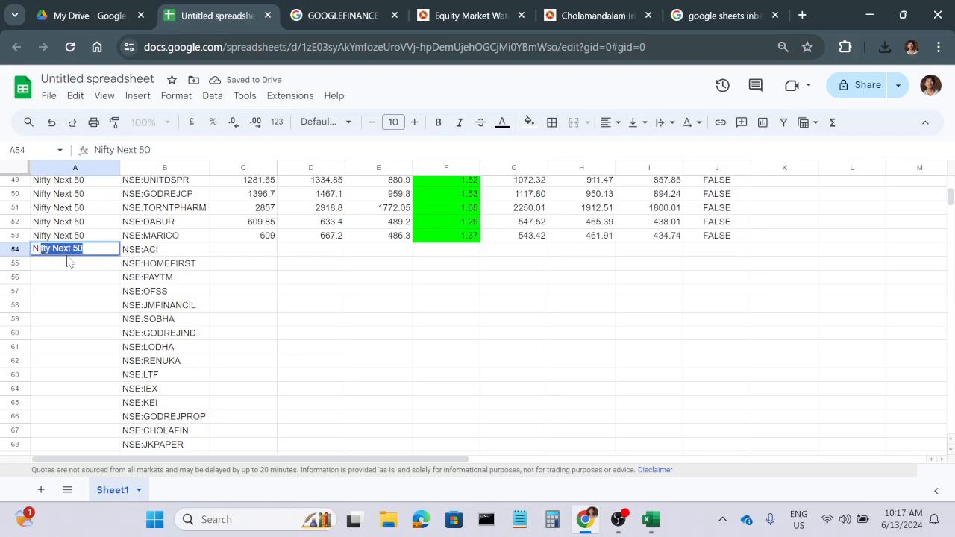
pyautogui.write('ifty 500')
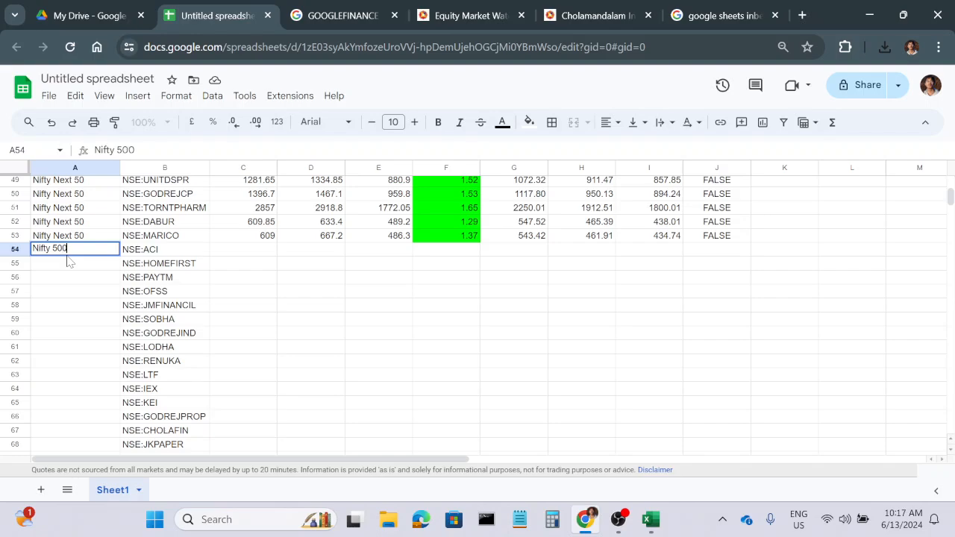
pyautogui.press('Return')
pyautogui.click(80, 256)
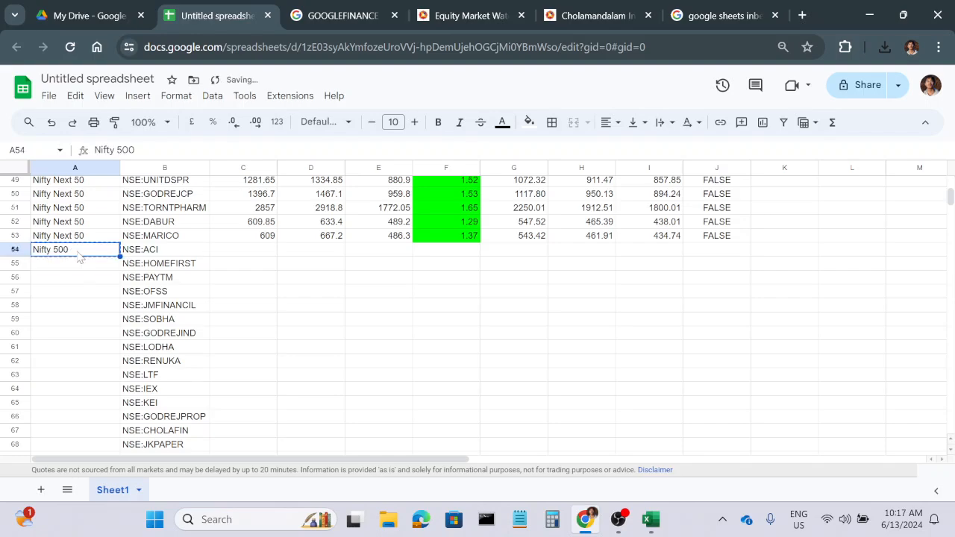
pyautogui.click(80, 261)
pyautogui.hotkey('ctrl', 'v')
pyautogui.moveTo(101, 251); pyautogui.dragTo(101, 263)
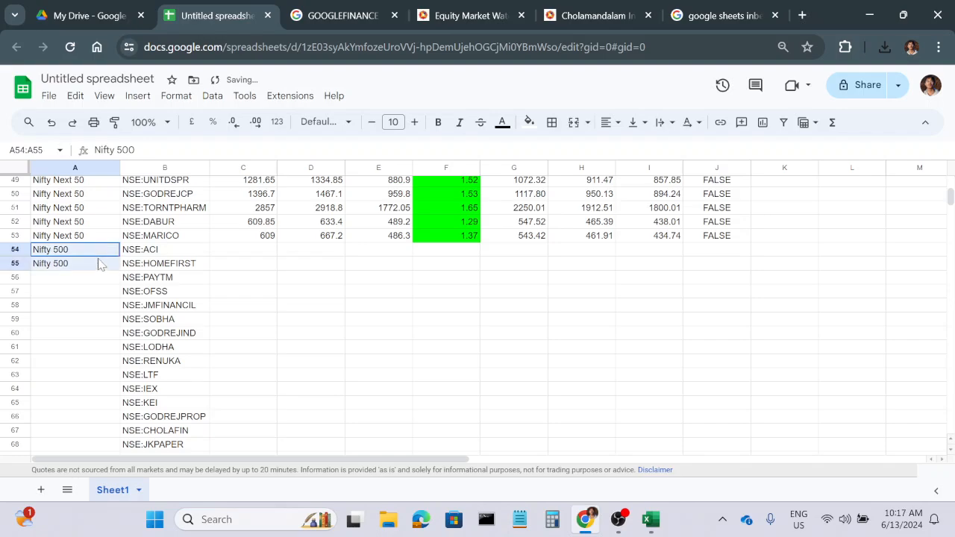
pyautogui.doubleClick(119, 270)
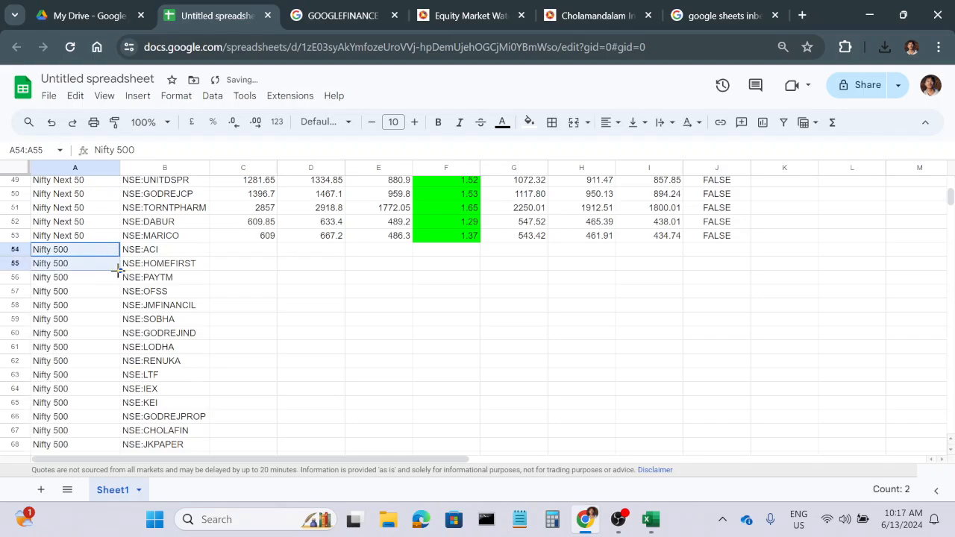
pyautogui.click(314, 332)
# Fill the formulas of C53:J53, from CMP through Logic, down to all Nifty 500 rows.
pyautogui.click(267, 239)
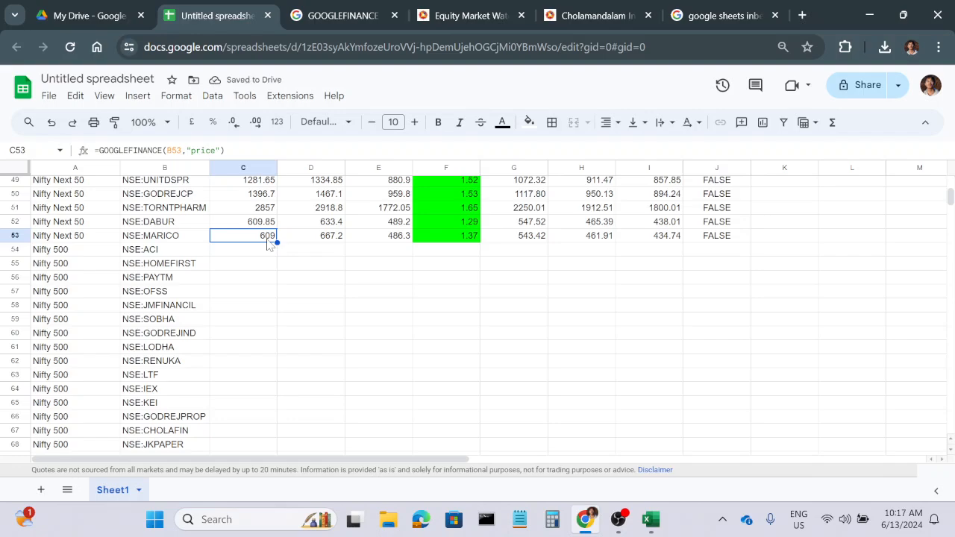
pyautogui.hotkey('shift', 'Right')
pyautogui.hotkey('shift', 'Right')
pyautogui.hotkey('shift', 'Right')
pyautogui.hotkey('shift', 'Right')
pyautogui.hotkey('shift', 'Right')
pyautogui.hotkey('shift', 'Right')
pyautogui.hotkey('shift', 'Right')
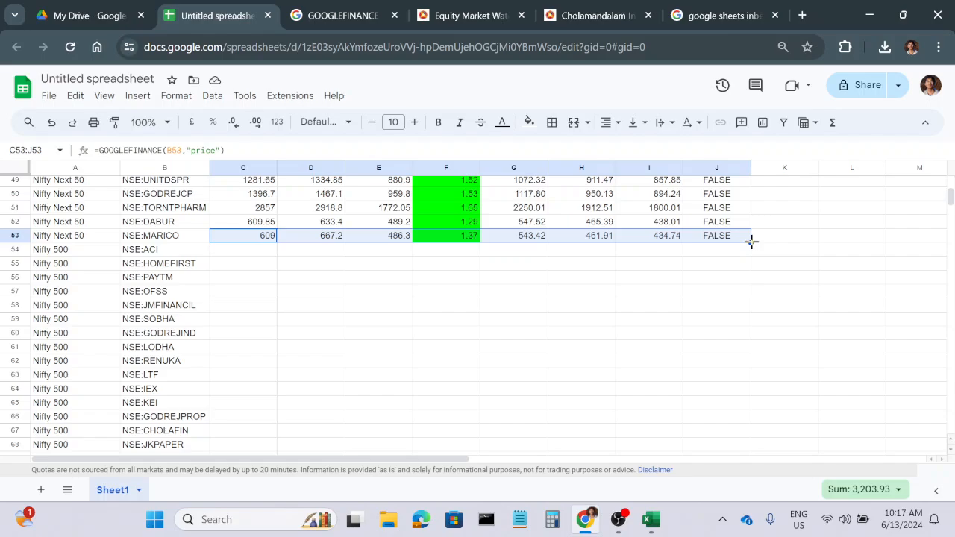
pyautogui.doubleClick(751, 240)
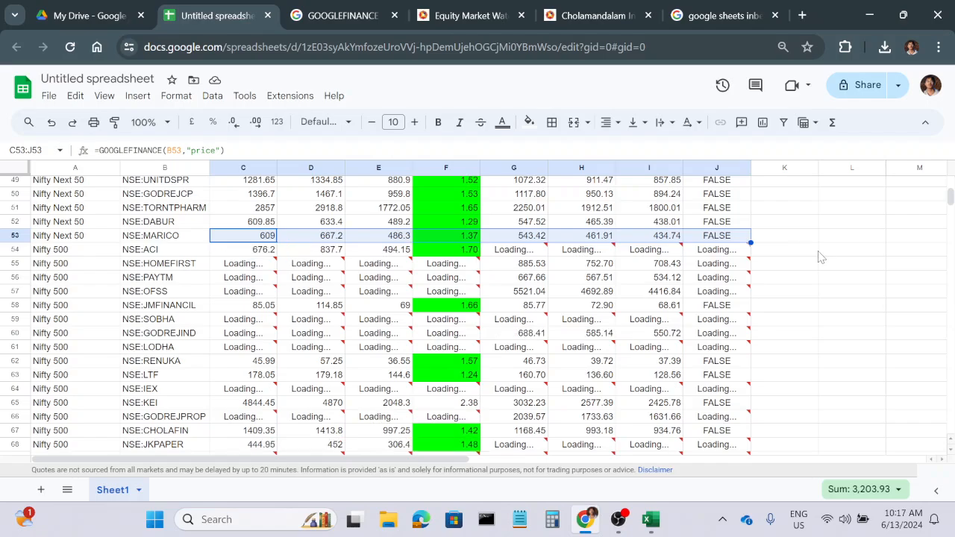
# Examine the filled Nifty 500 rows down to the last stock and return to the start of the table.
pyautogui.scroll(-4, 820, 258)
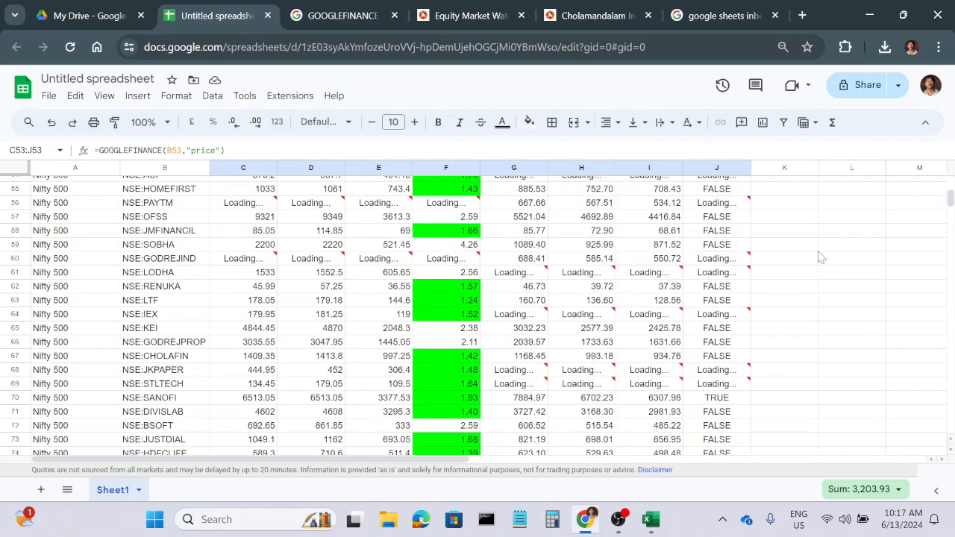
pyautogui.scroll(-12, 820, 257)
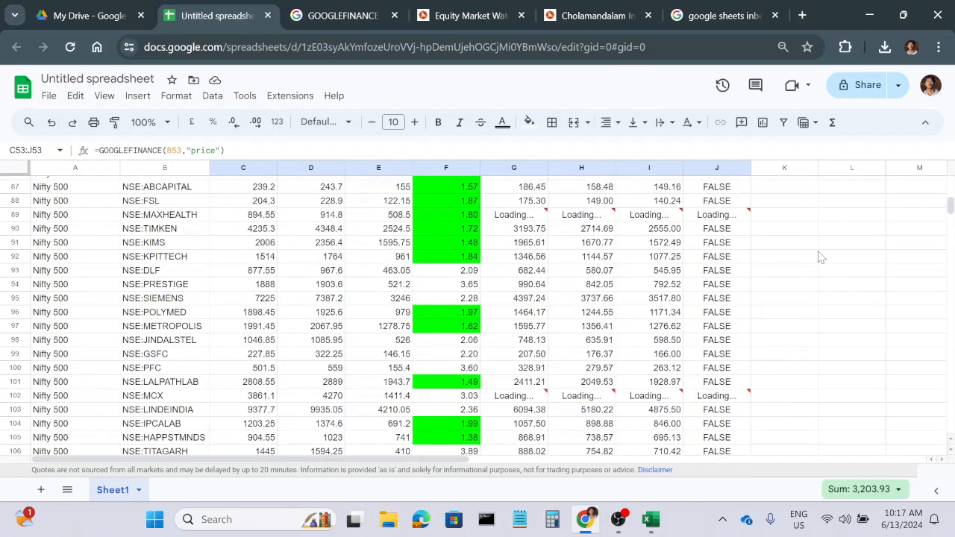
pyautogui.scroll(-16, 820, 257)
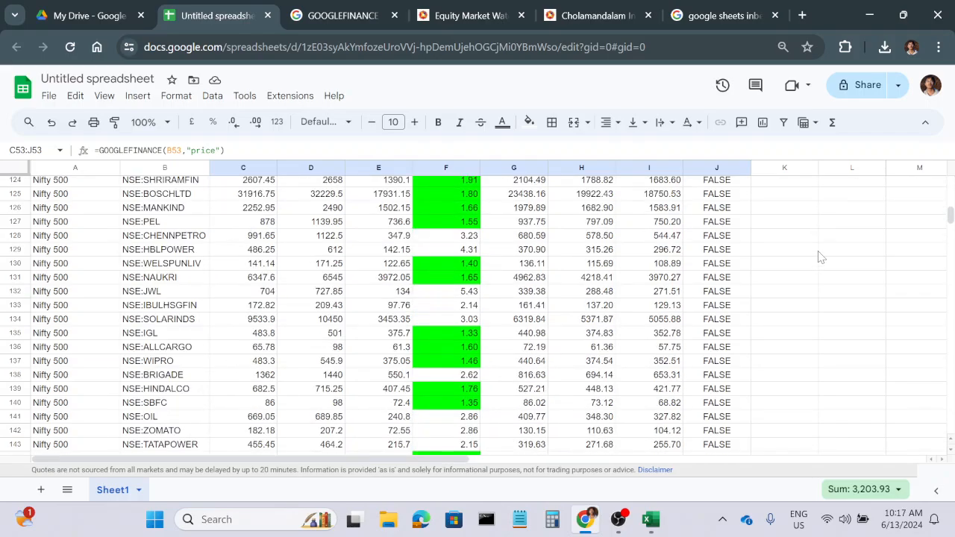
pyautogui.scroll(-20, 820, 257)
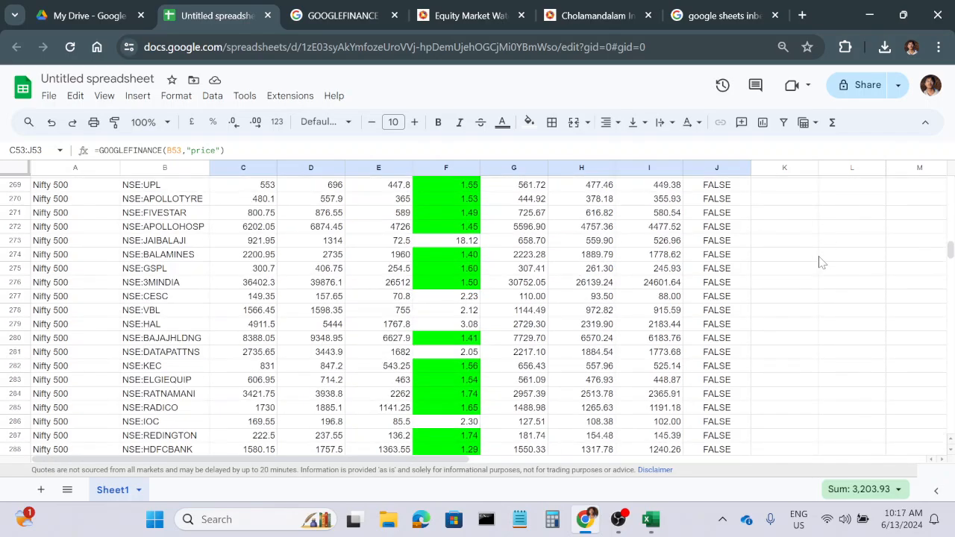
pyautogui.scroll(-20, 820, 261)
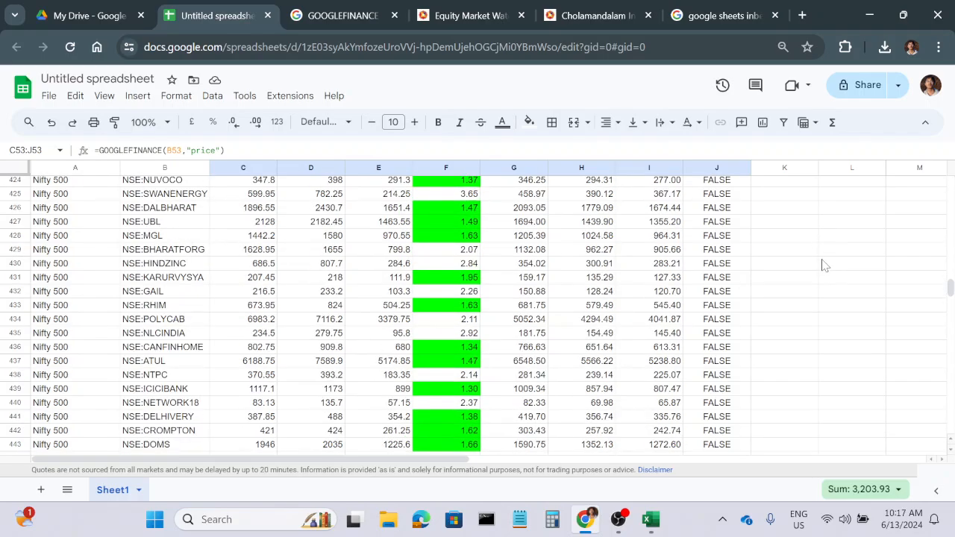
pyautogui.scroll(-7, 823, 265)
pyautogui.scroll(-20, 826, 261)
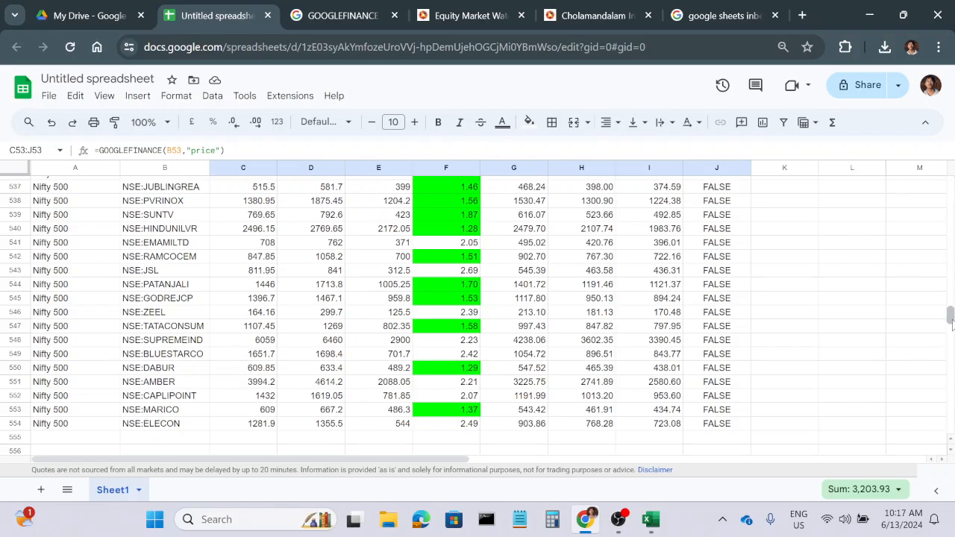
pyautogui.moveTo(949, 317); pyautogui.dragTo(950, 184)
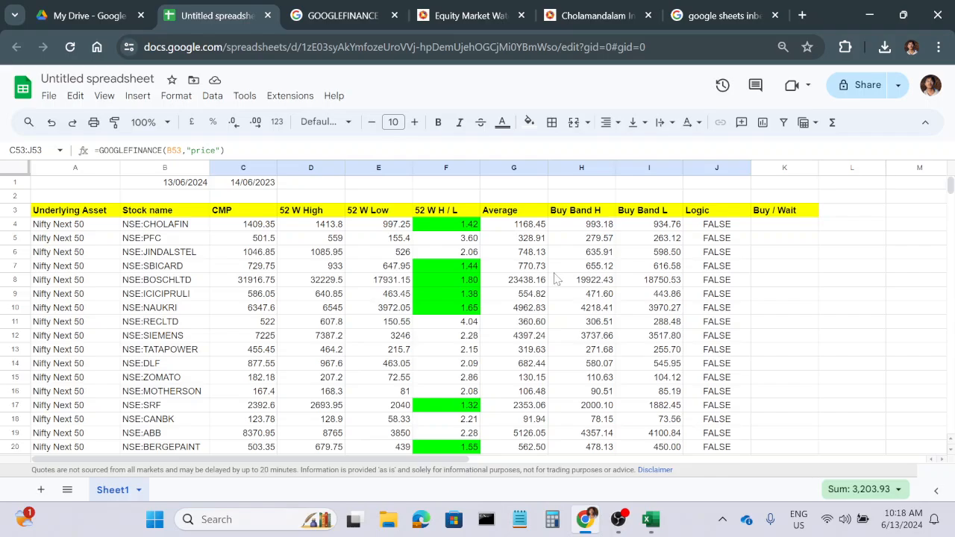
# Hide rows 1 and 2 above the stock table's header row.
pyautogui.scroll(-12, 553, 281)
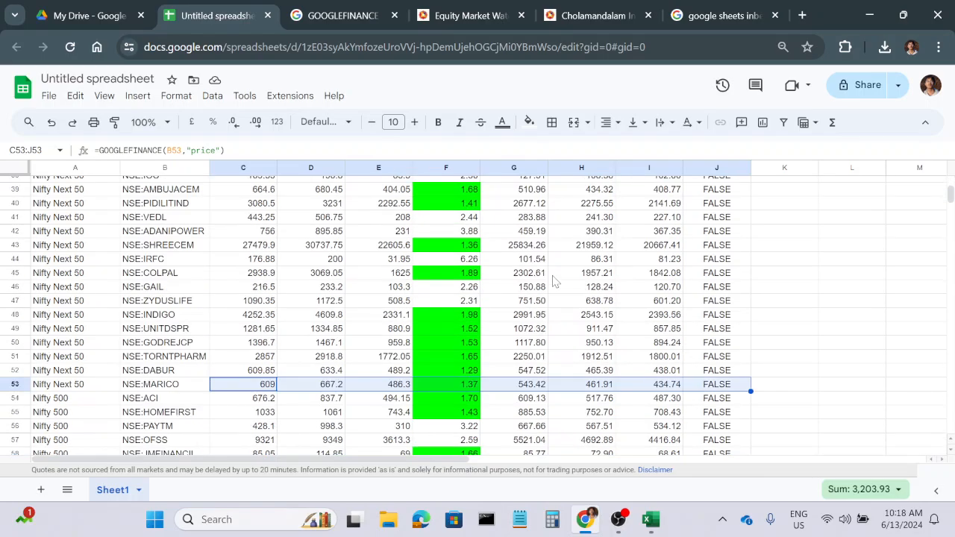
pyautogui.scroll(12, 554, 281)
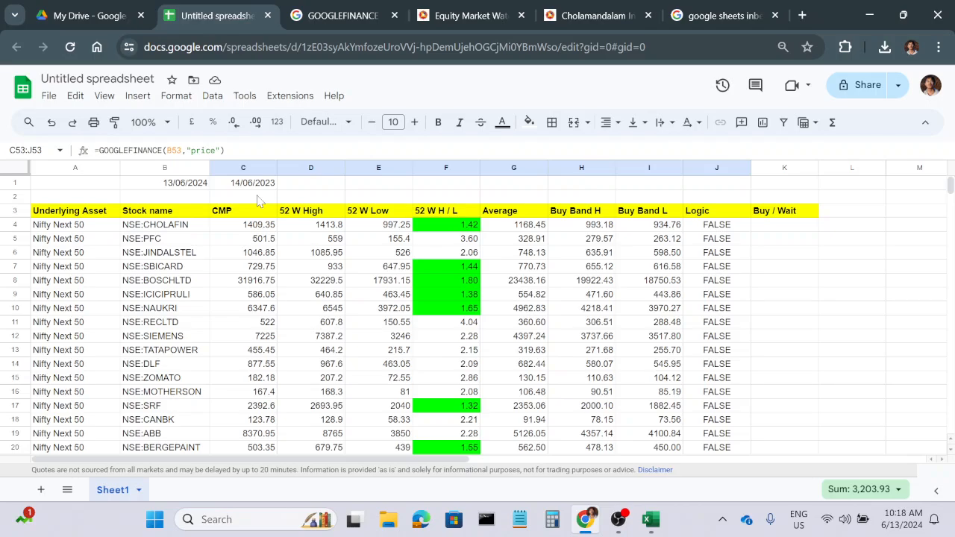
pyautogui.moveTo(15, 183); pyautogui.dragTo(15, 196)
pyautogui.rightClick(15, 190)
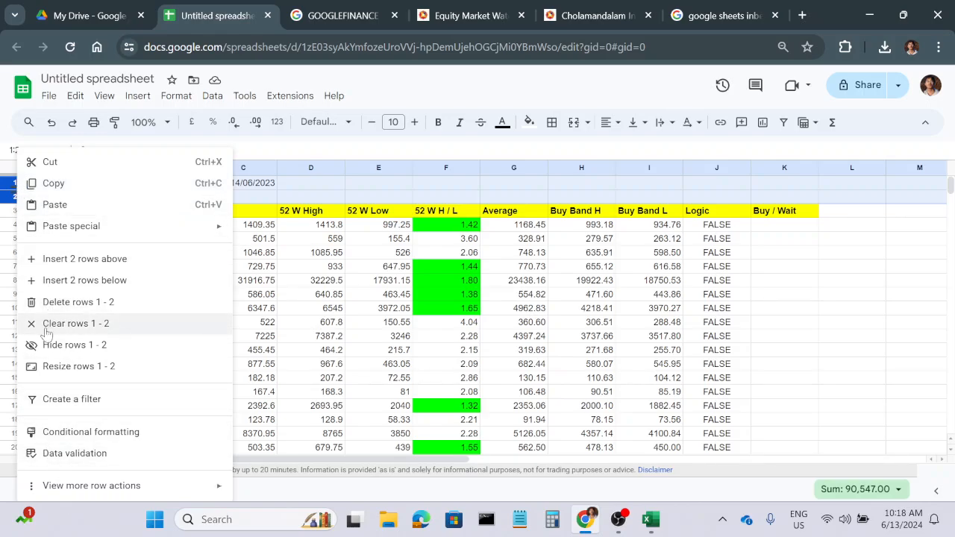
pyautogui.click(60, 347)
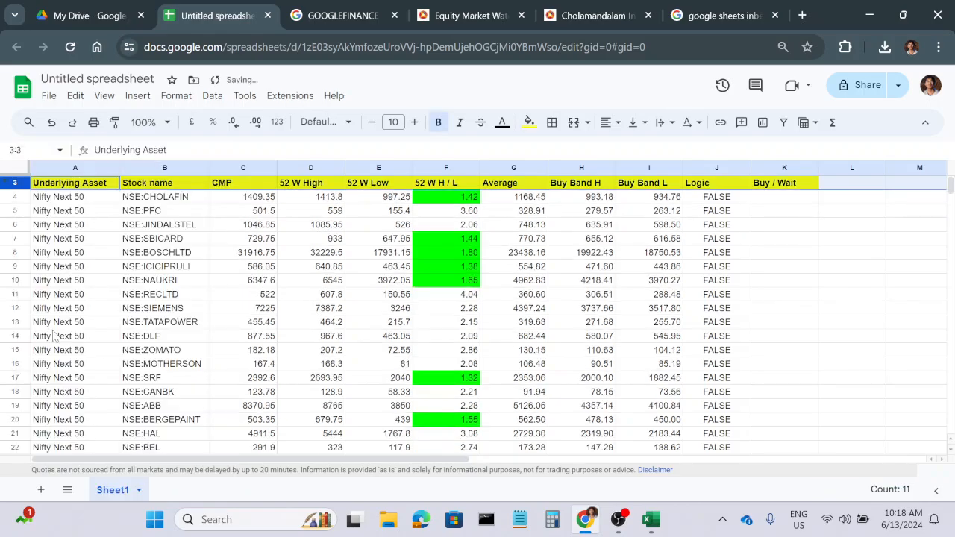
pyautogui.click(865, 286)
# Apply dark red borders to all cells of the stock table, A3:K554, and return to the header row.
pyautogui.moveTo(52, 186); pyautogui.dragTo(782, 233)
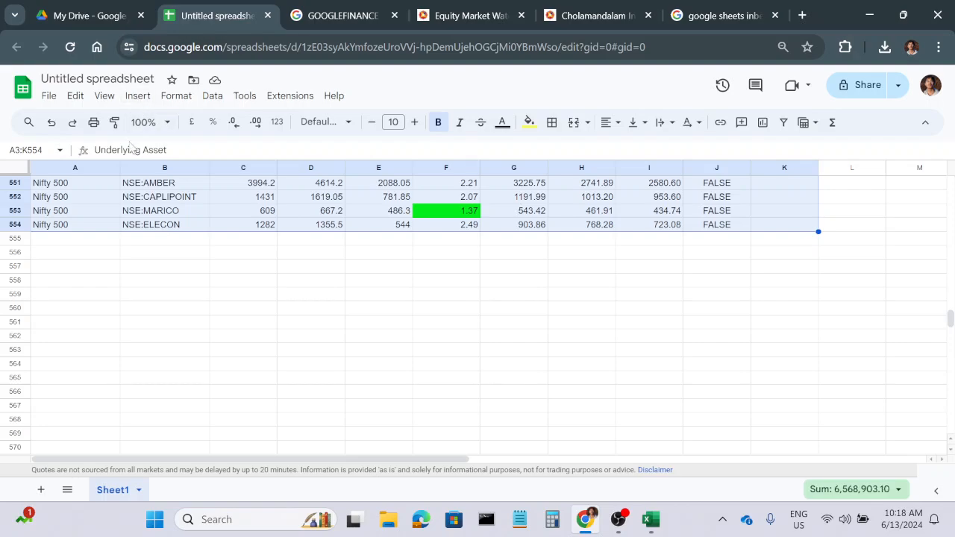
pyautogui.click(552, 122)
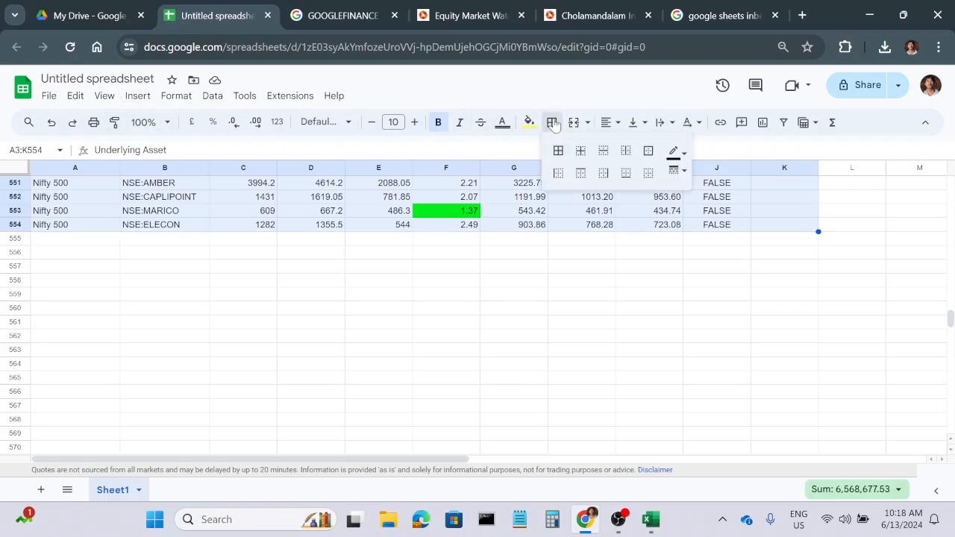
pyautogui.click(675, 153)
pyautogui.click(685, 218)
pyautogui.click(558, 150)
pyautogui.click(610, 332)
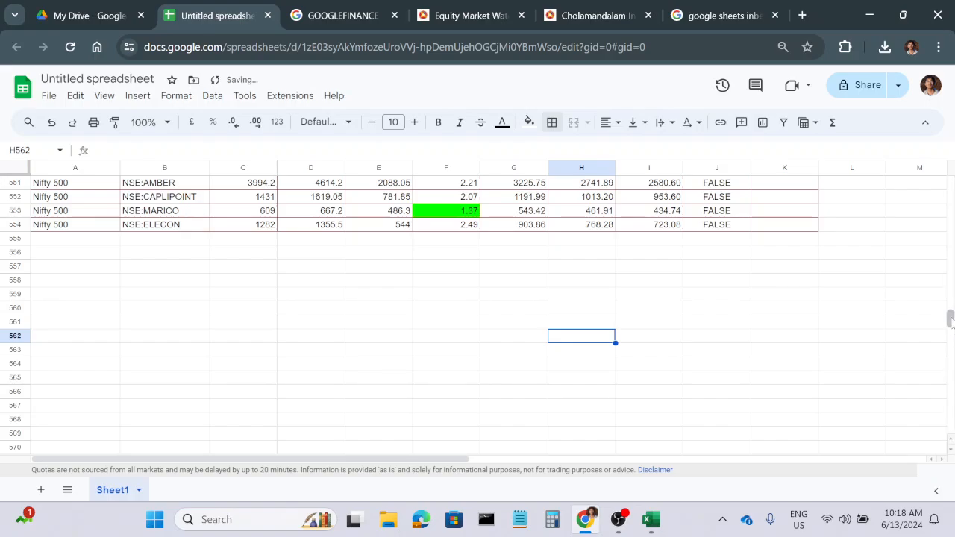
pyautogui.moveTo(949, 319); pyautogui.dragTo(943, 132)
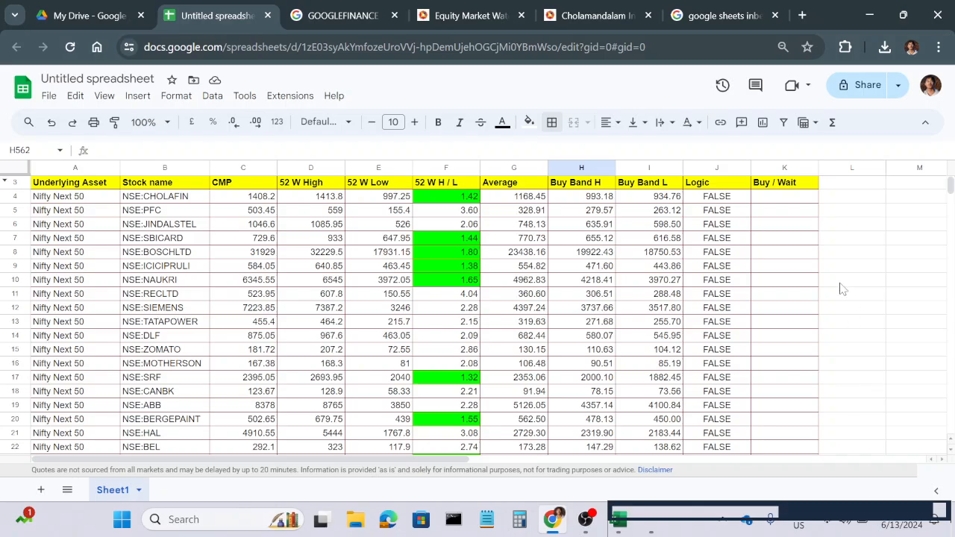
pyautogui.click(938, 231)
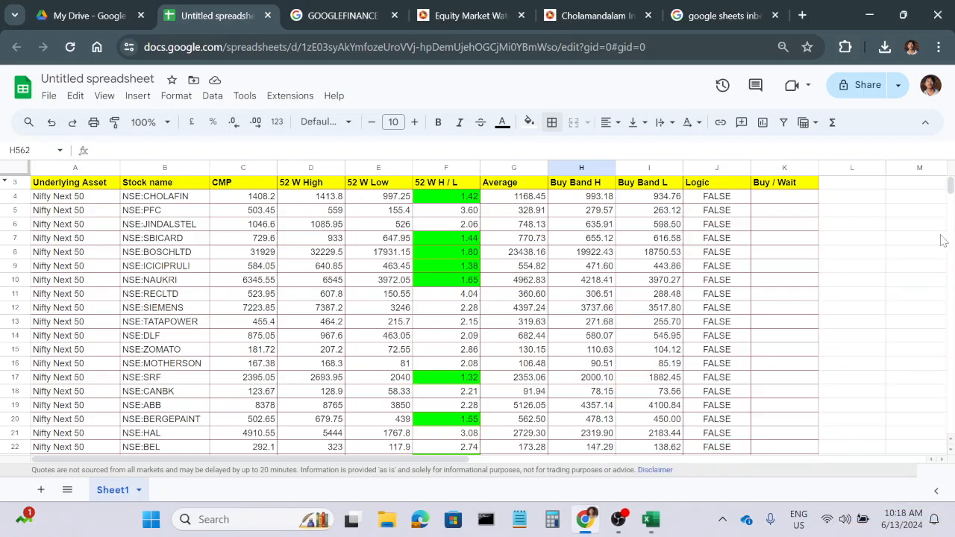